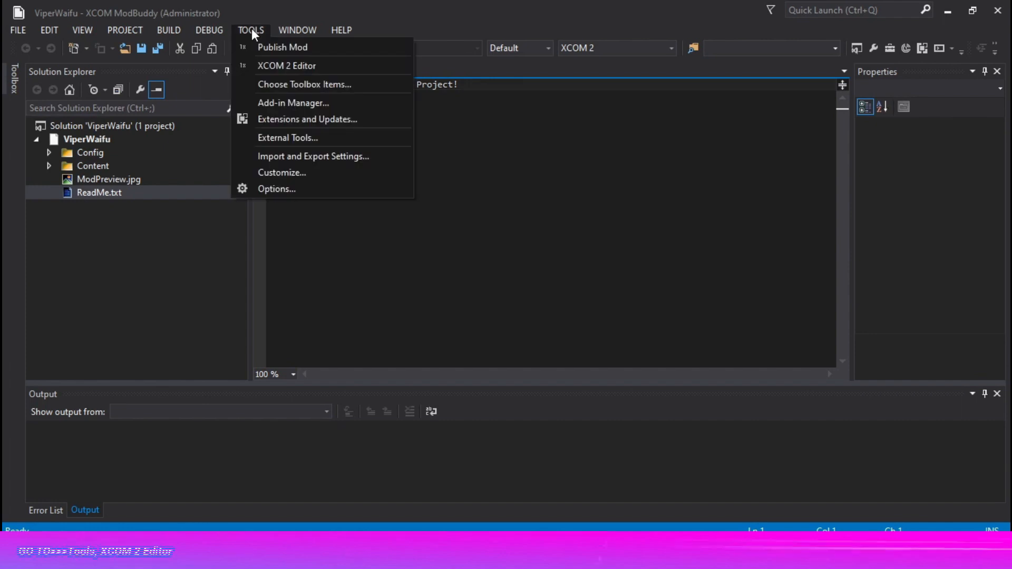
# Step: Launch the XCOM 2 Editor from ModBuddy and dismiss its startup warnings and load error report
pyautogui.click(281, 63)
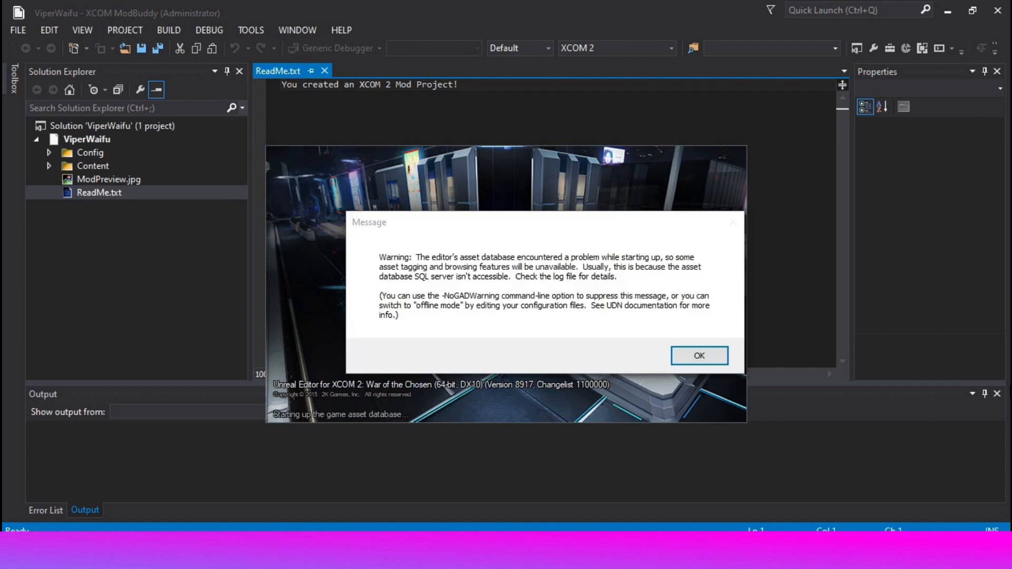
pyautogui.click(697, 354)
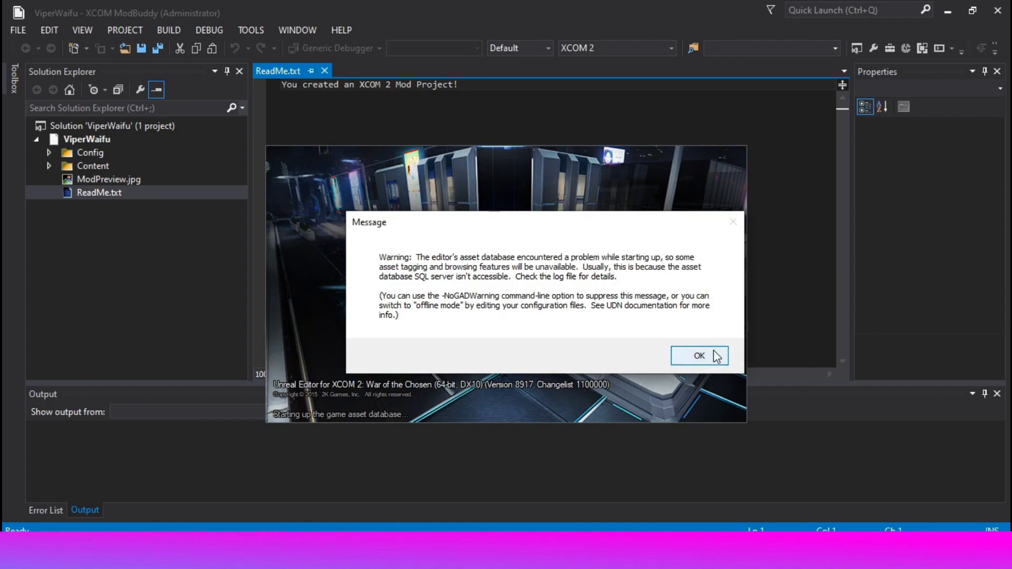
pyautogui.click(711, 355)
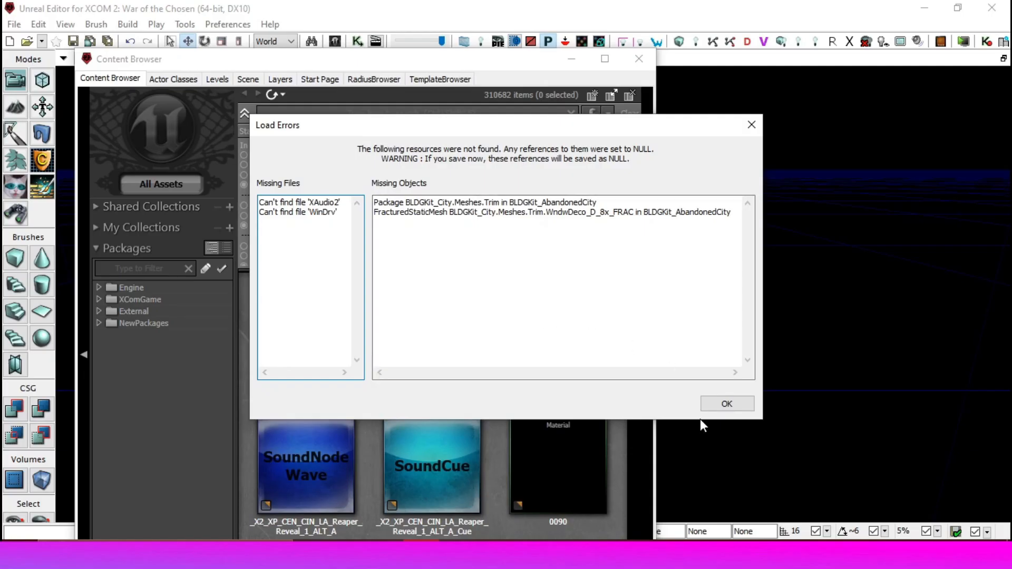
pyautogui.click(727, 403)
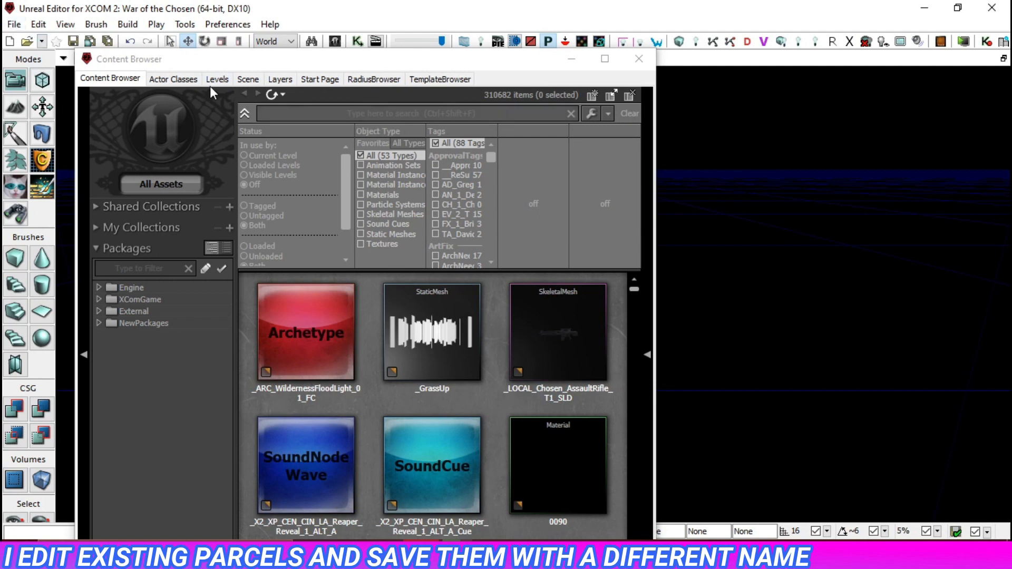
# Step: Look through the map templates offered for a new map and close the selection without choosing one
pyautogui.click(15, 25)
pyautogui.click(34, 42)
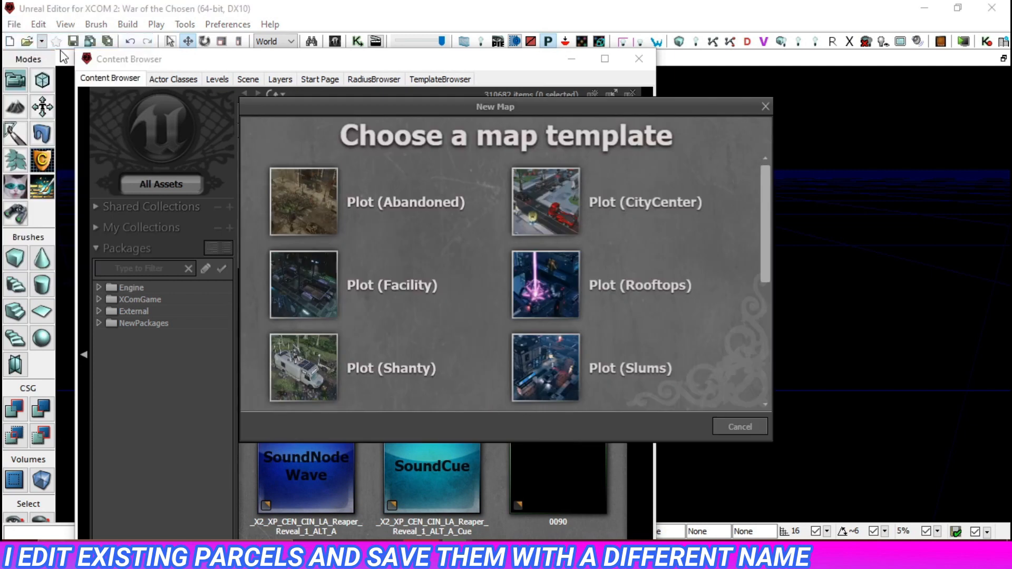
pyautogui.moveTo(766, 238); pyautogui.dragTo(763, 320)
pyautogui.click(766, 108)
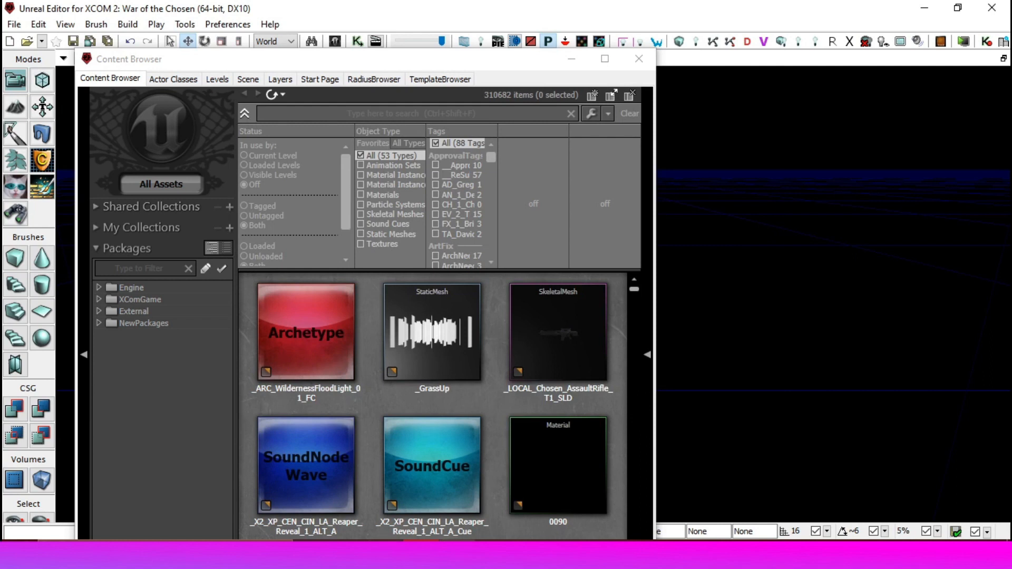
# Step: Start opening an existing map and browse to C:\Program Files (x86)\Steam\steamapps\common
pyautogui.click(14, 25)
pyautogui.click(24, 54)
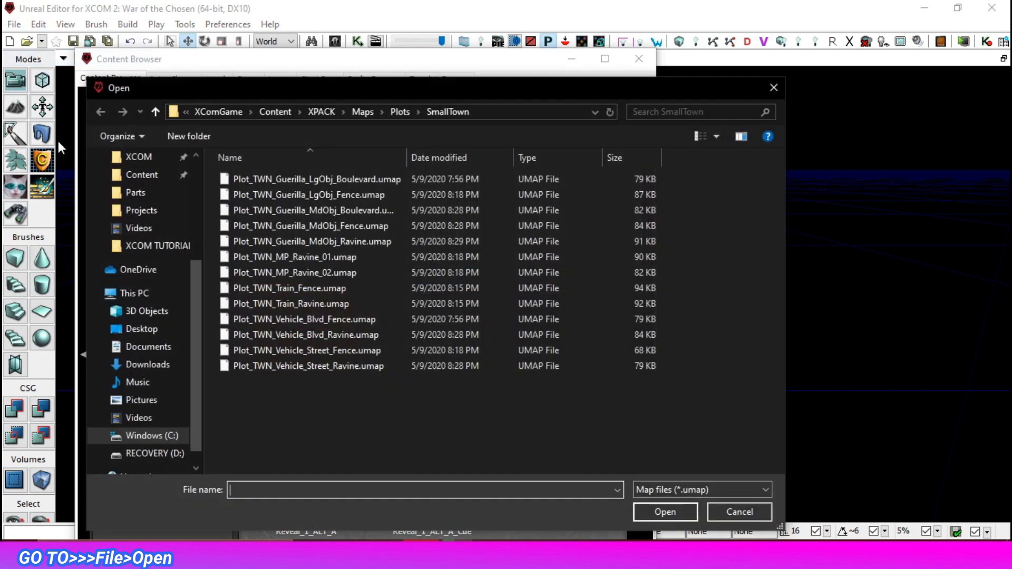
pyautogui.click(131, 293)
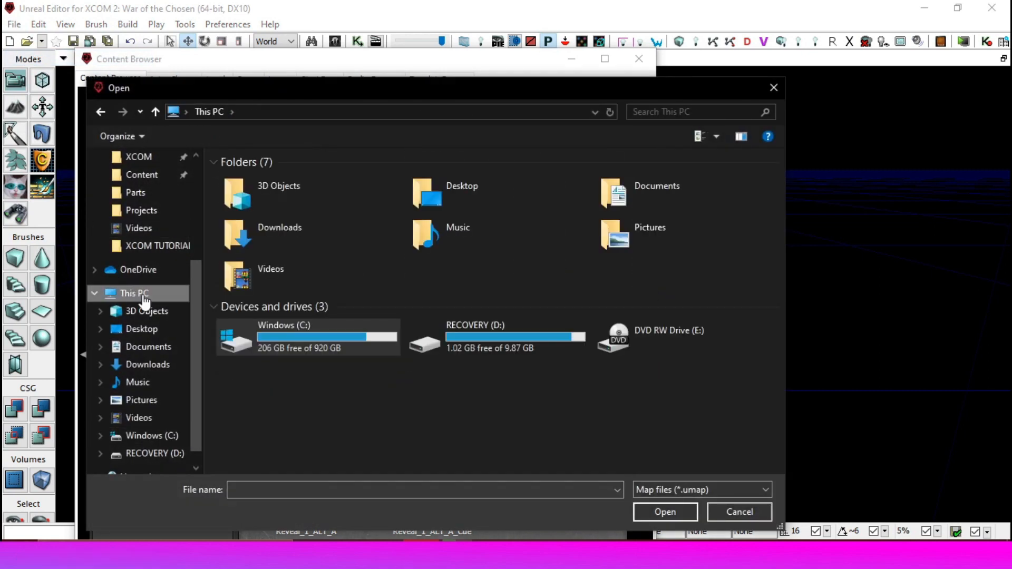
pyautogui.doubleClick(377, 340)
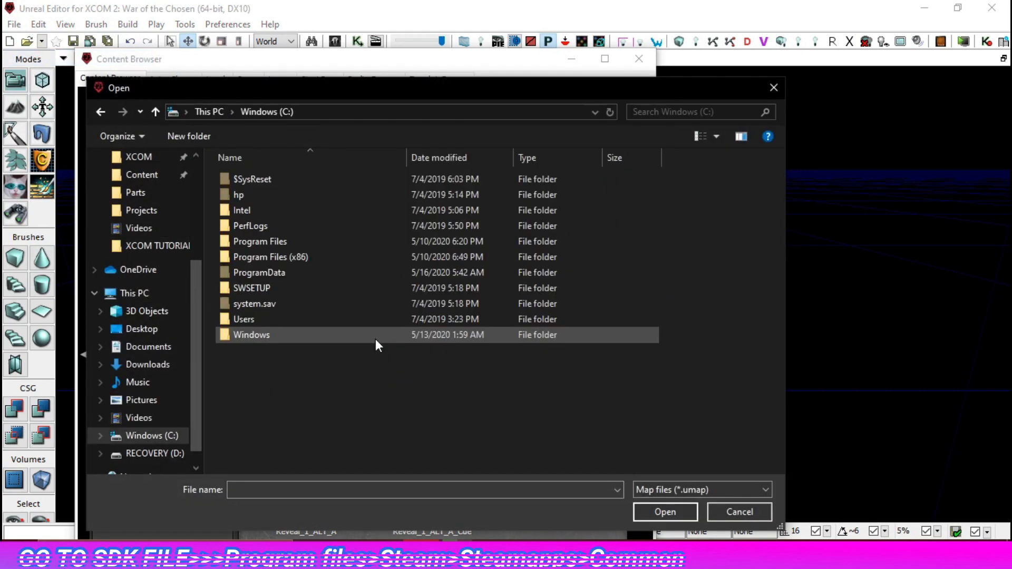
pyautogui.doubleClick(302, 257)
pyautogui.scroll(-10, 302, 252)
pyautogui.click(296, 294)
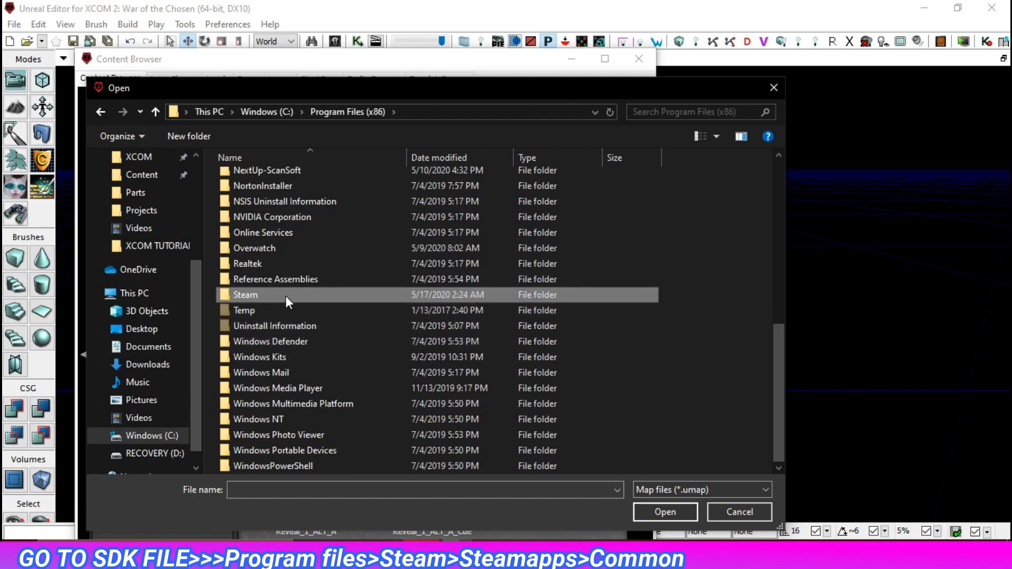
pyautogui.doubleClick(283, 294)
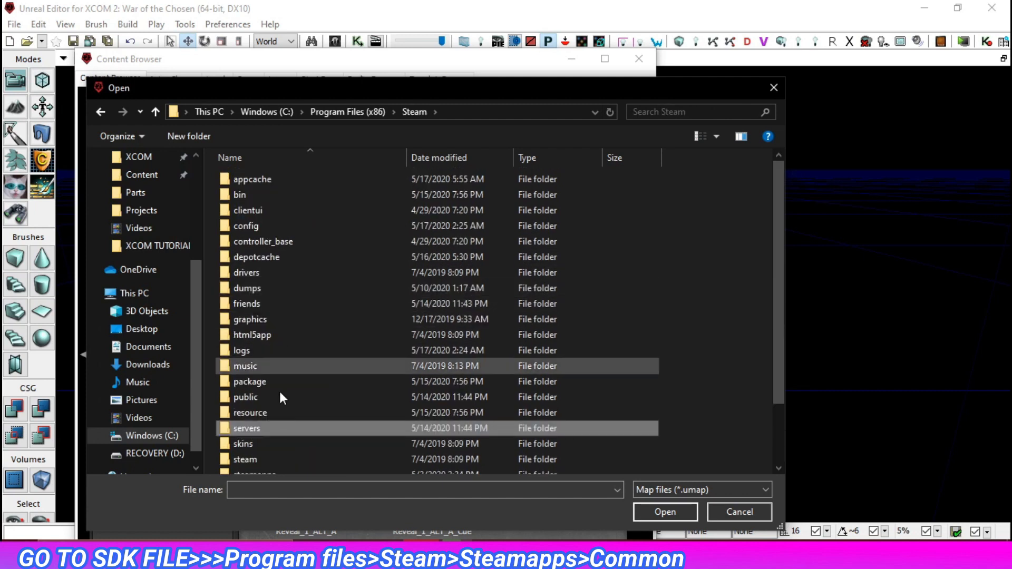
pyautogui.scroll(-2, 261, 455)
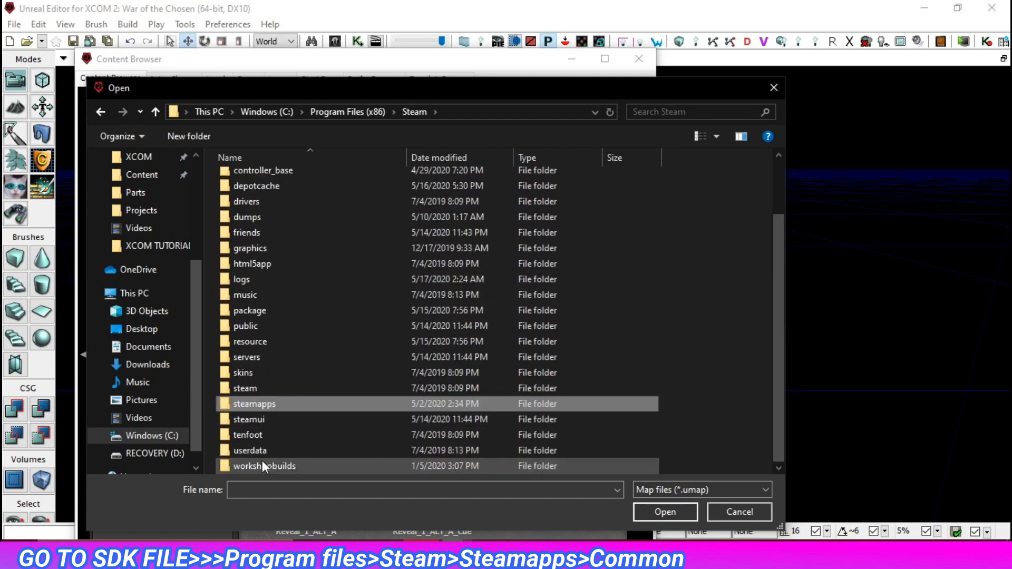
pyautogui.doubleClick(267, 404)
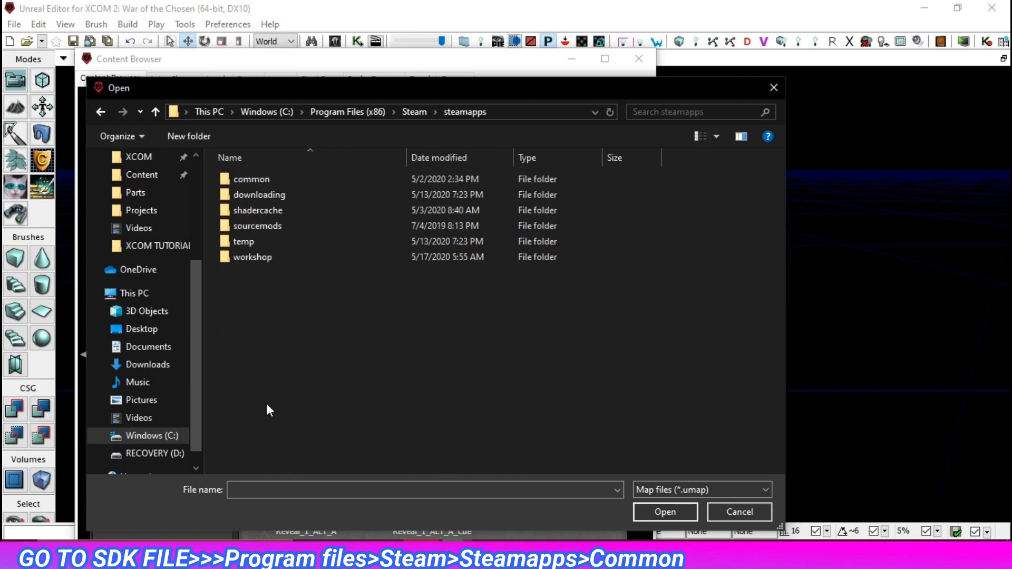
pyautogui.doubleClick(248, 179)
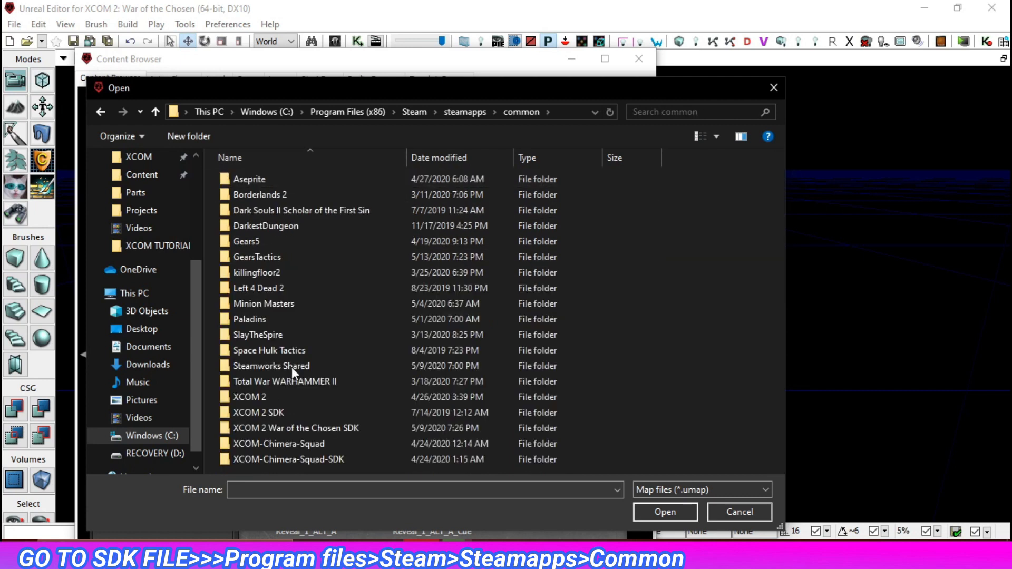
# Step: Browse to the Content folder inside XCOM 2 War of the Chosen SDK\XComGame
pyautogui.doubleClick(293, 428)
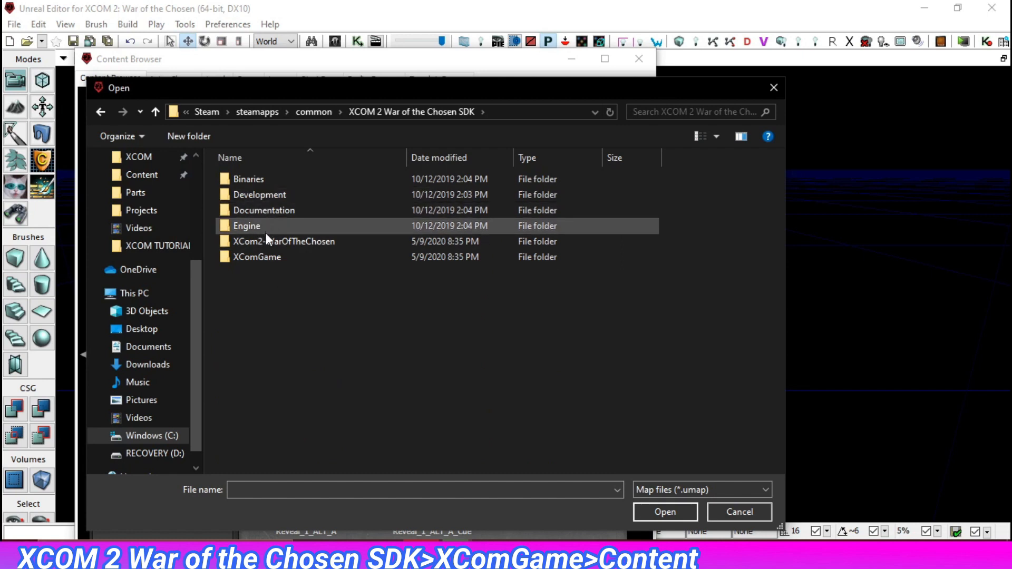
pyautogui.doubleClick(268, 256)
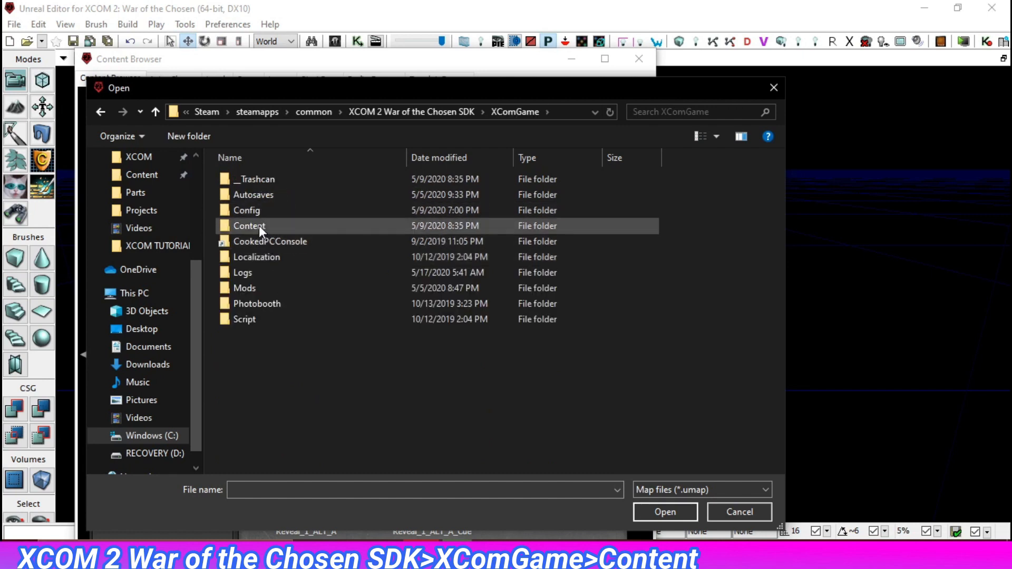
pyautogui.doubleClick(255, 225)
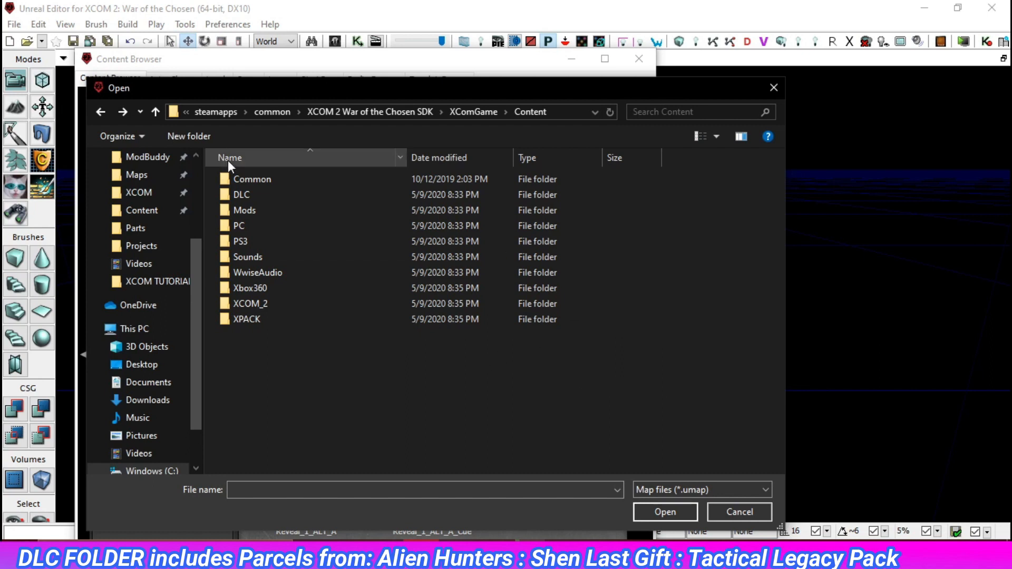
# Step: Examine the contents of the DLC and XPACK folders, returning to the Content folder after each
pyautogui.doubleClick(239, 196)
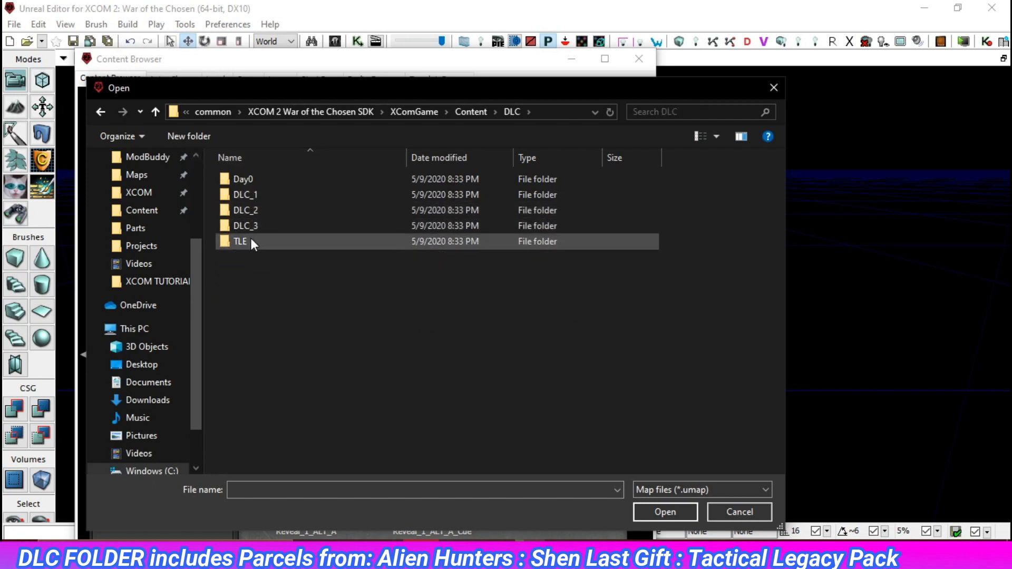
pyautogui.moveTo(286, 241)
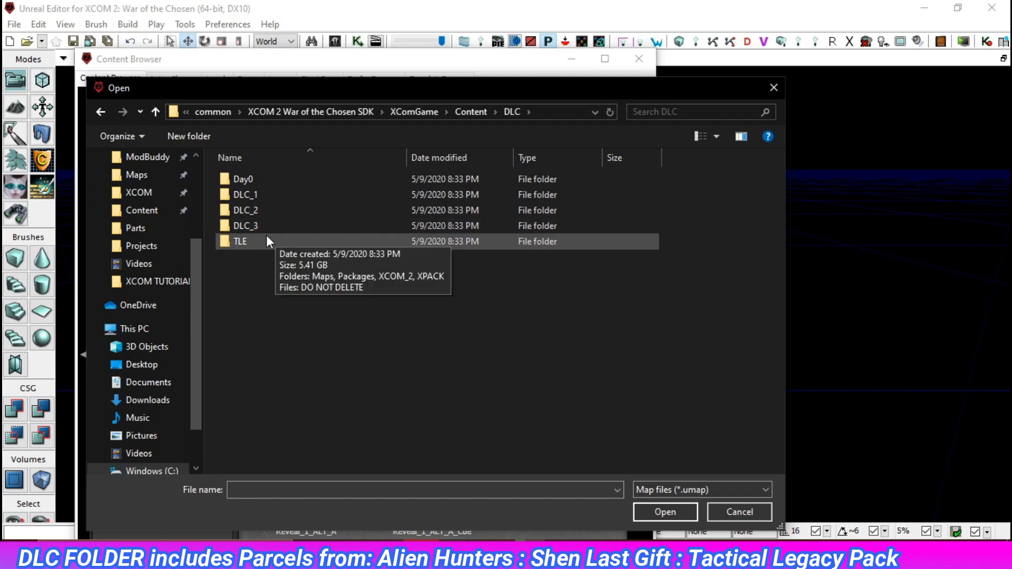
pyautogui.click(101, 111)
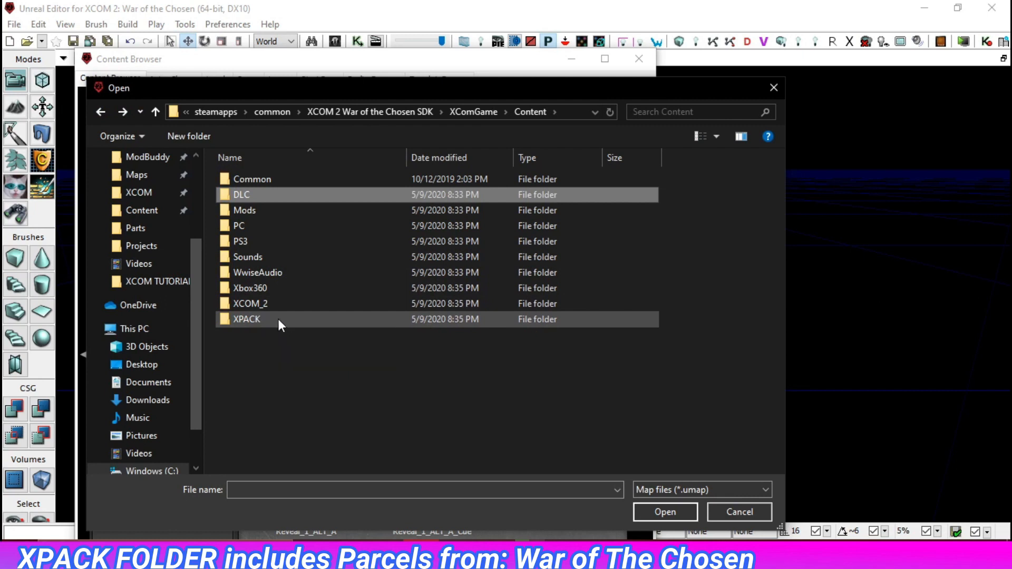
pyautogui.click(311, 323)
pyautogui.doubleClick(313, 319)
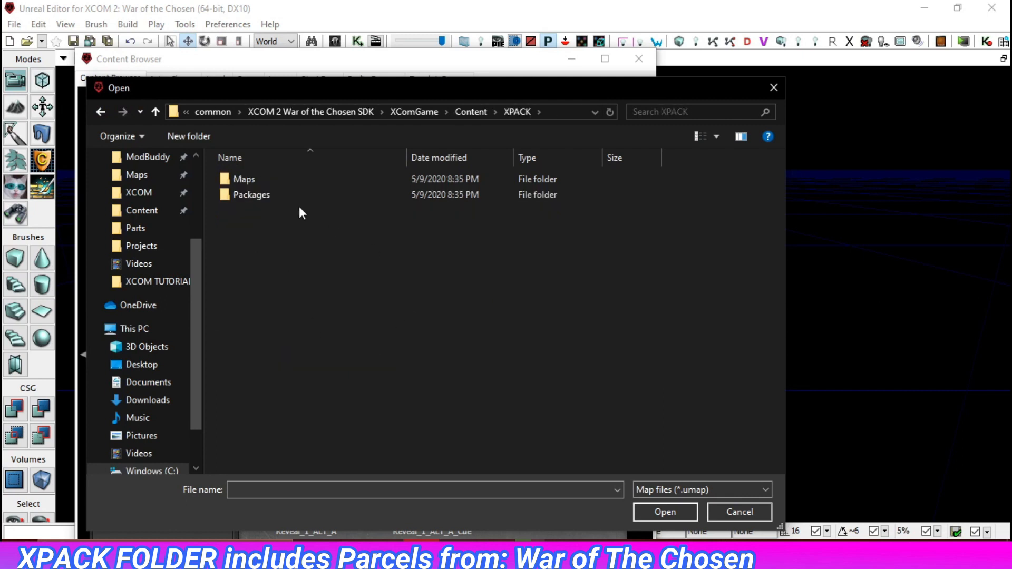
pyautogui.click(99, 112)
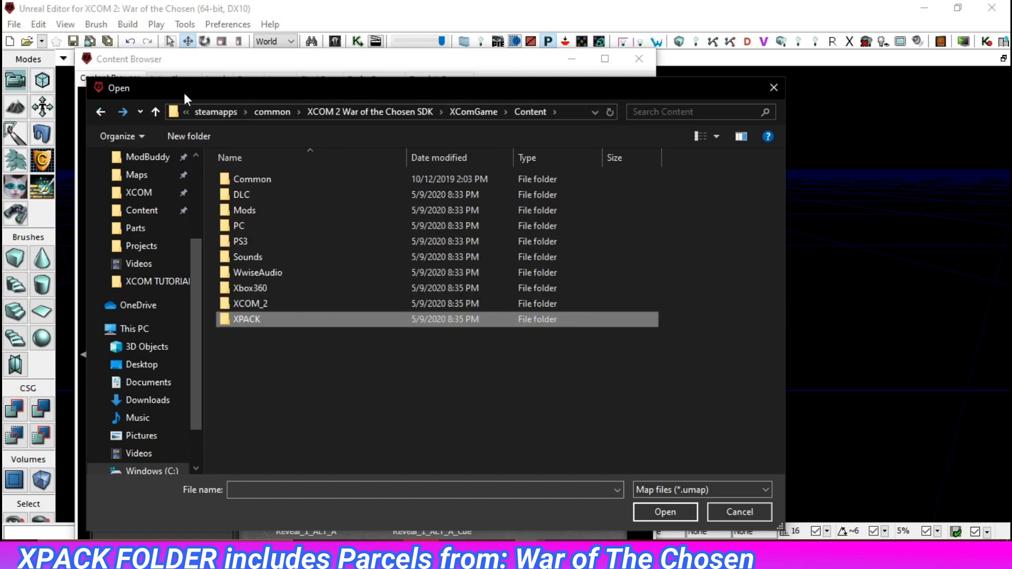
# Step: Examine the parcel categories in XCOM_2\Maps\Parcels and return to the Content folder
pyautogui.click(264, 305)
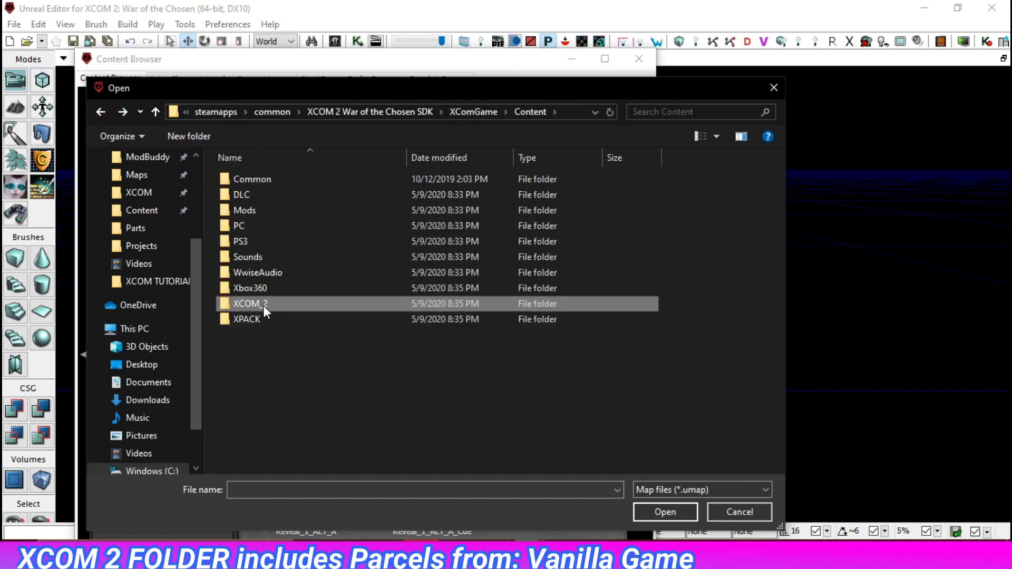
pyautogui.doubleClick(264, 305)
pyautogui.doubleClick(241, 180)
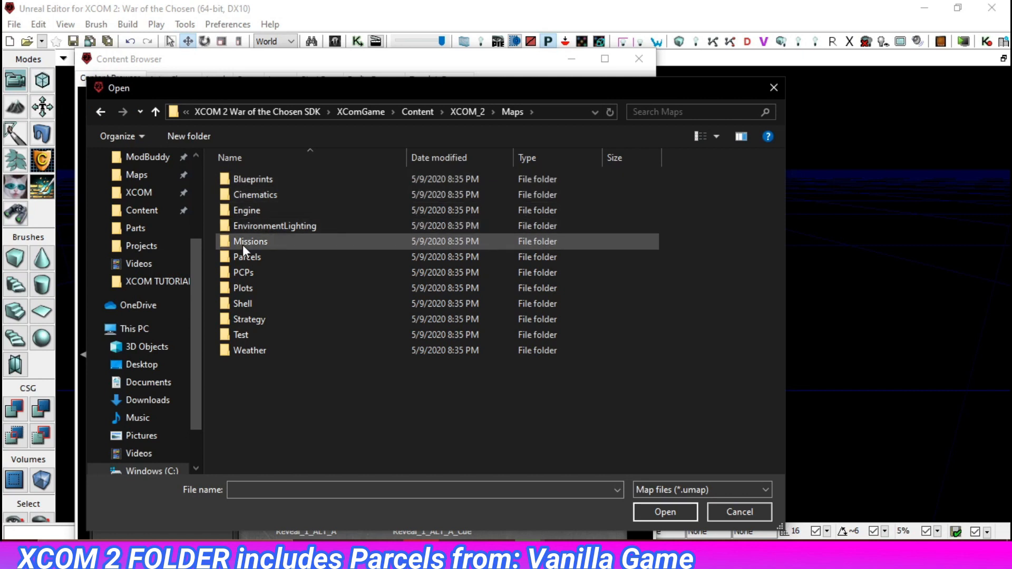
pyautogui.doubleClick(251, 256)
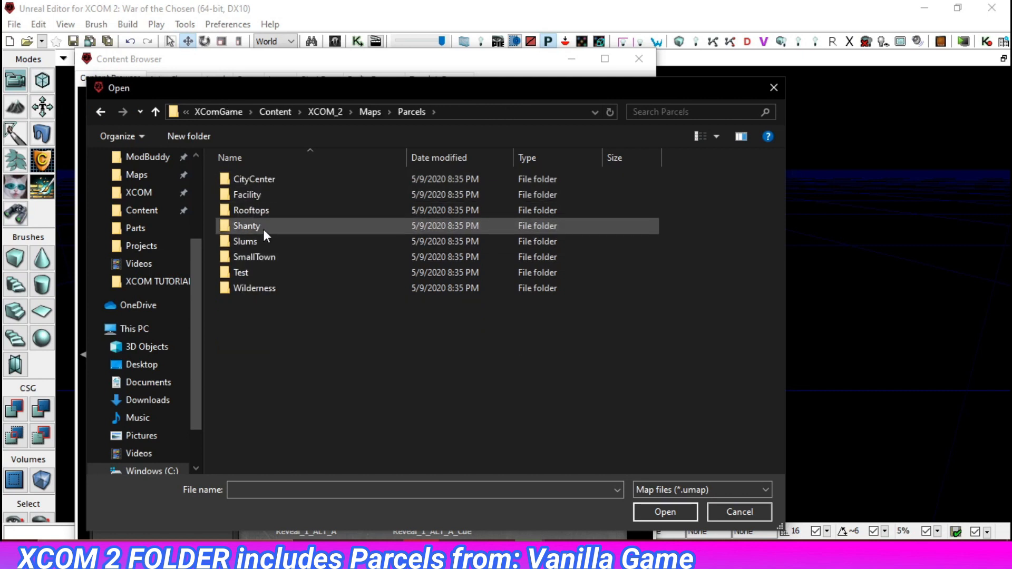
pyautogui.hotkey('alt', 'Left')
pyautogui.hotkey('alt', 'Left')
pyautogui.hotkey('alt', 'Left')
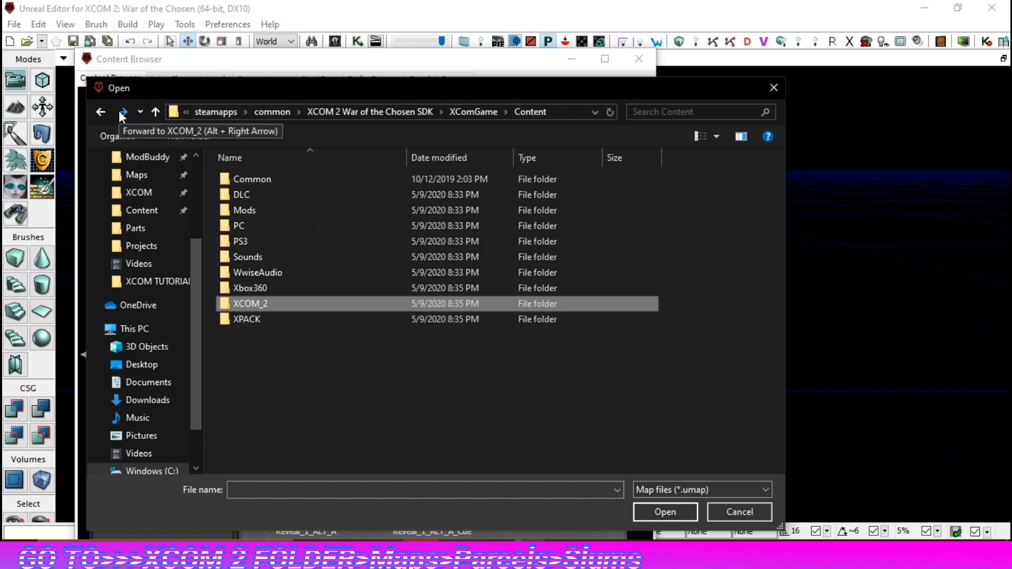
# Step: Open sm_Billboard_01.umap from XCOM_2\Maps\Parcels\Slums and close the map check report
pyautogui.click(120, 112)
pyautogui.click(120, 112)
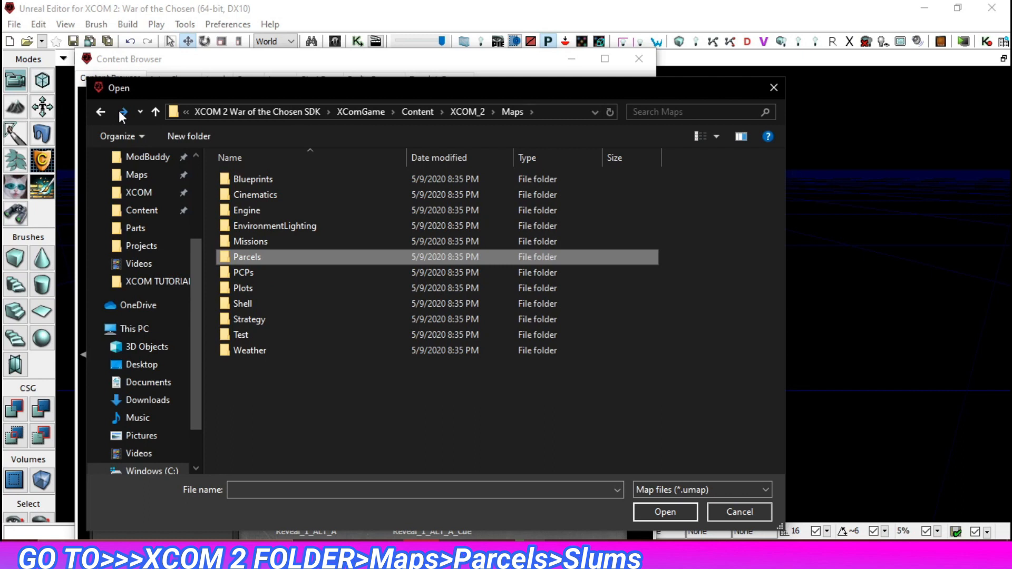
pyautogui.click(120, 112)
pyautogui.click(120, 111)
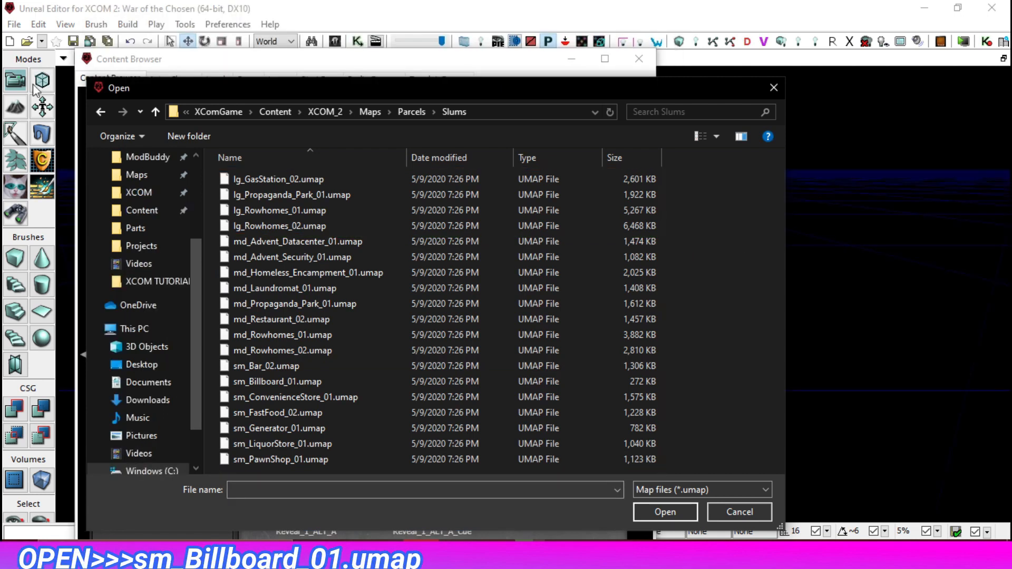
pyautogui.doubleClick(244, 384)
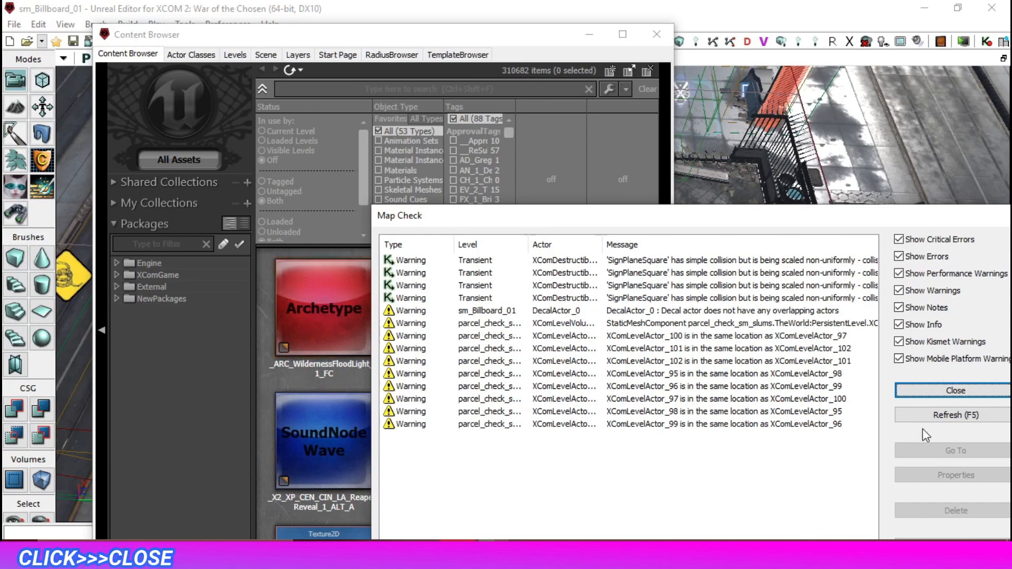
pyautogui.click(900, 390)
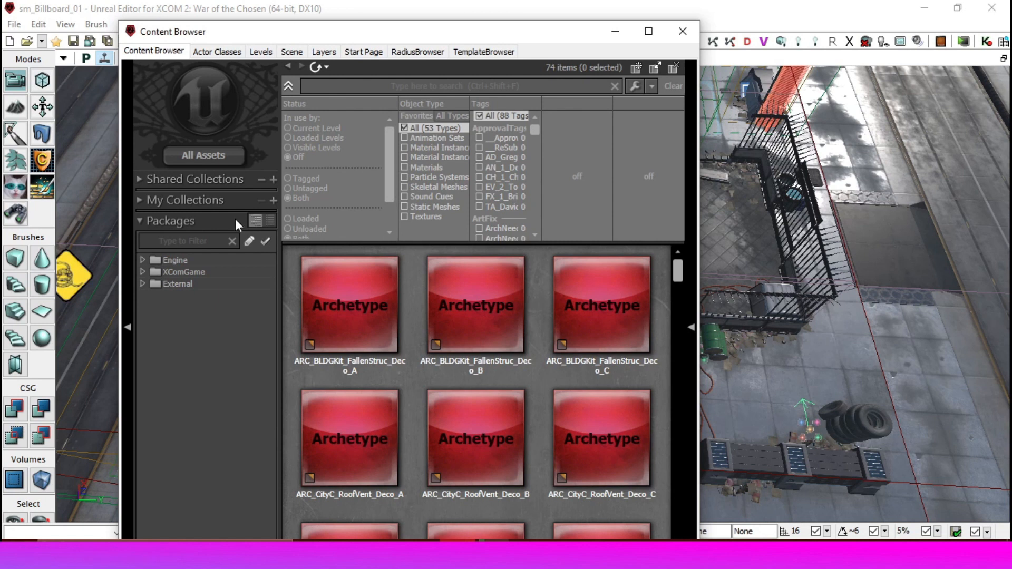
# Step: Show the Content Browser's packages as a flat list and look through the shared collections
pyautogui.click(270, 220)
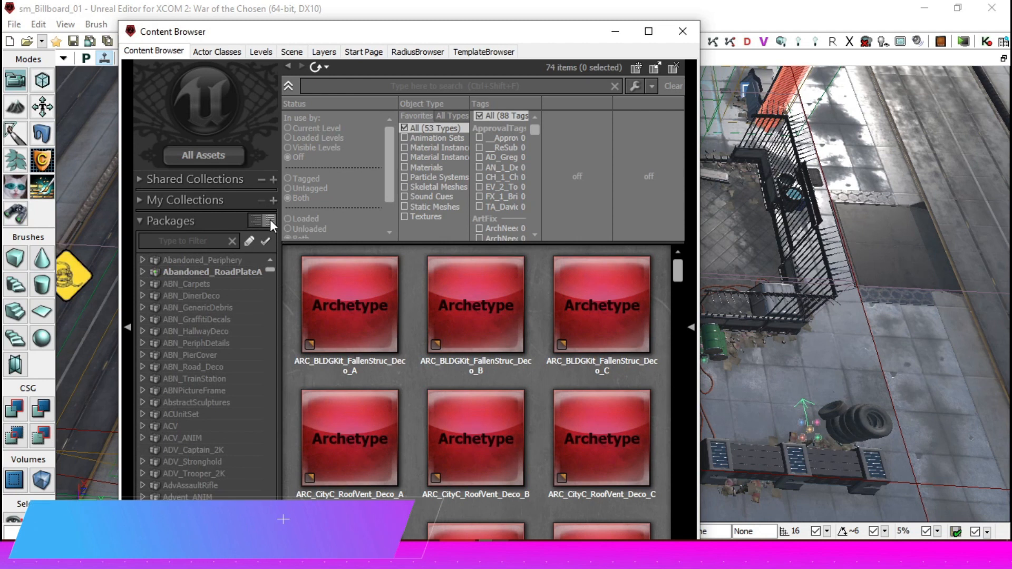
pyautogui.click(141, 221)
pyautogui.click(137, 179)
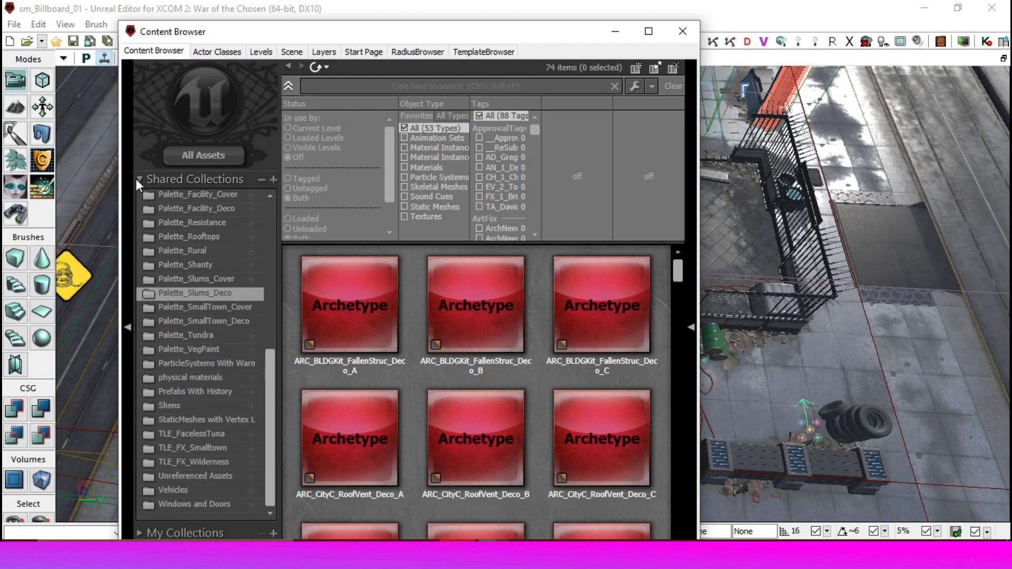
pyautogui.click(139, 178)
pyautogui.click(138, 179)
pyautogui.scroll(3, 210, 383)
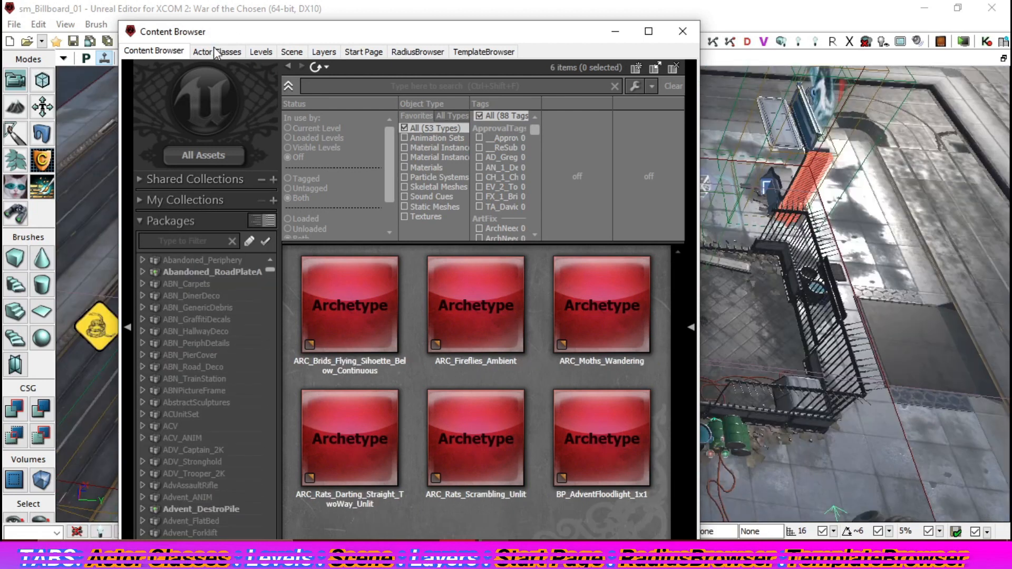
# Step: Look over the list of actor classes and toggle the visibility of the Wind and parcel_check_sm_slums levels
pyautogui.click(216, 52)
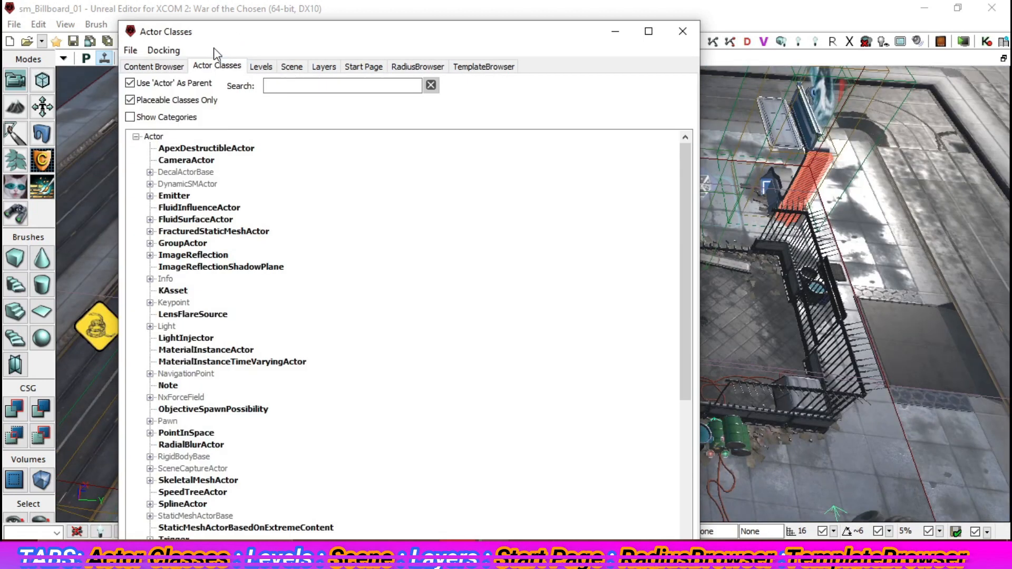
pyautogui.click(261, 68)
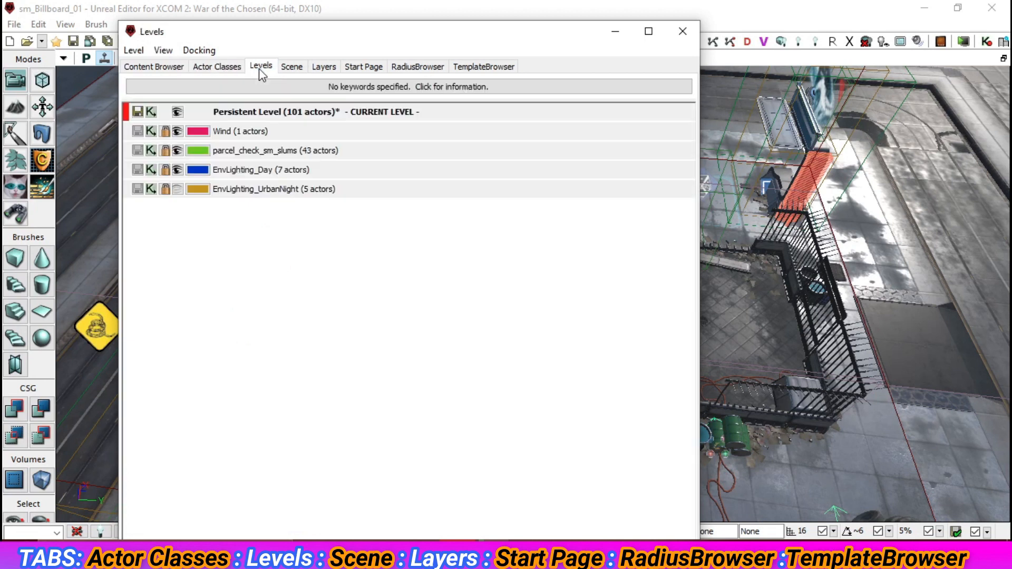
pyautogui.click(179, 132)
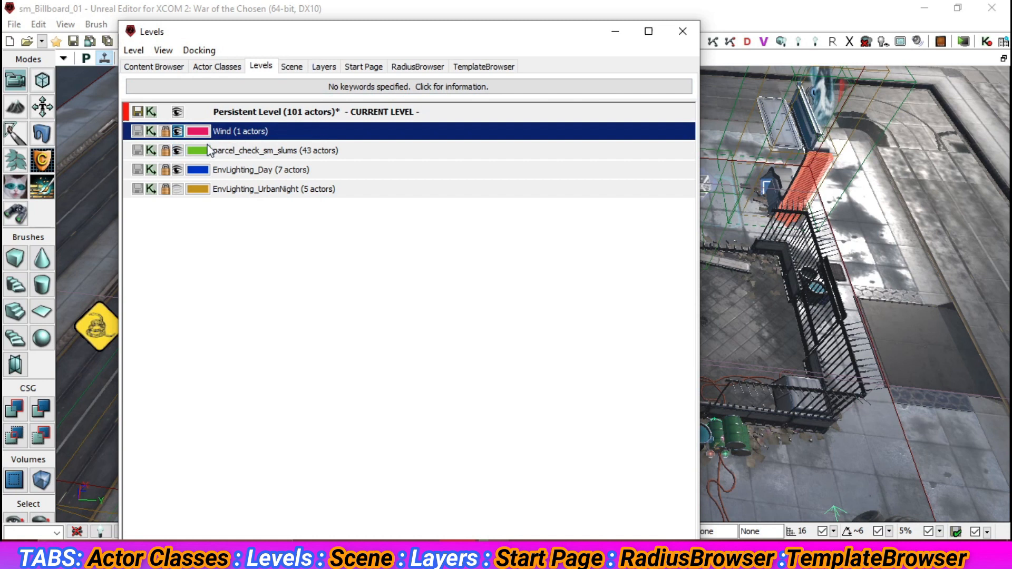
pyautogui.click(177, 150)
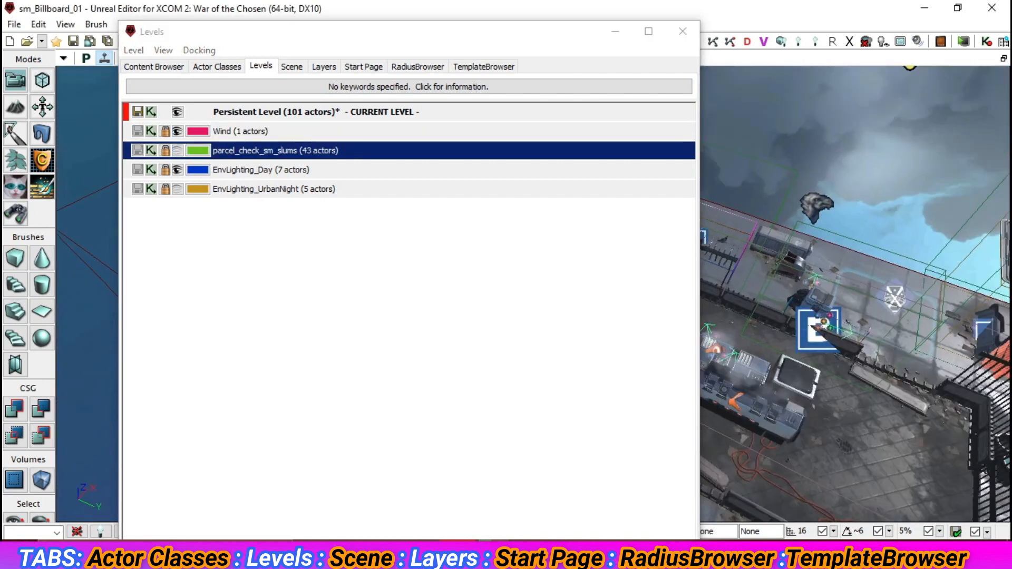
pyautogui.click(178, 151)
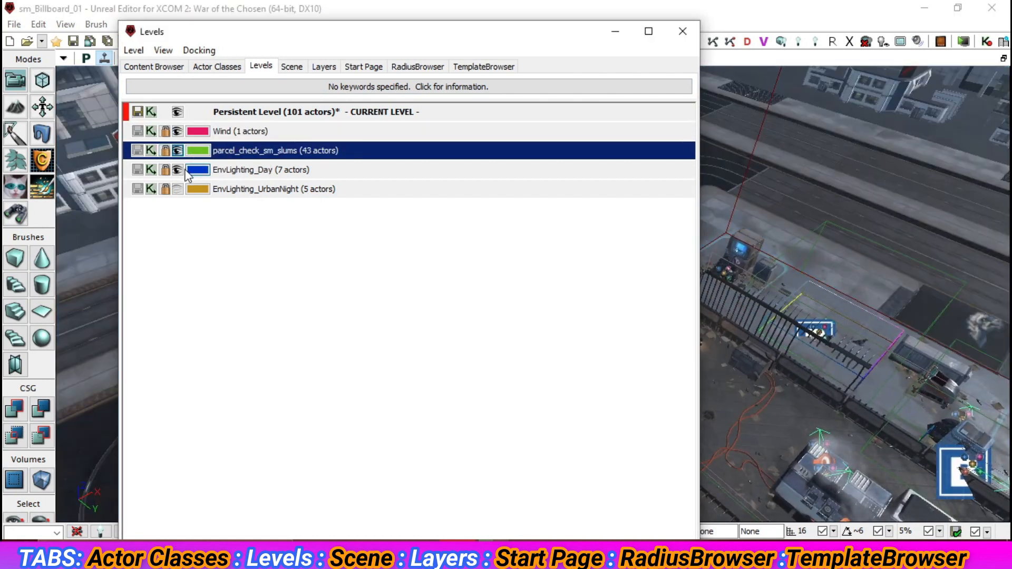
# Step: Toggle the EnvLighting_Day and EnvLighting_UrbanNight levels and restore their original visibility
pyautogui.click(178, 170)
pyautogui.click(177, 189)
pyautogui.click(179, 190)
pyautogui.click(177, 170)
# Step: Examine the scene's actor list and the actors assigned to the fX layer
pyautogui.click(290, 68)
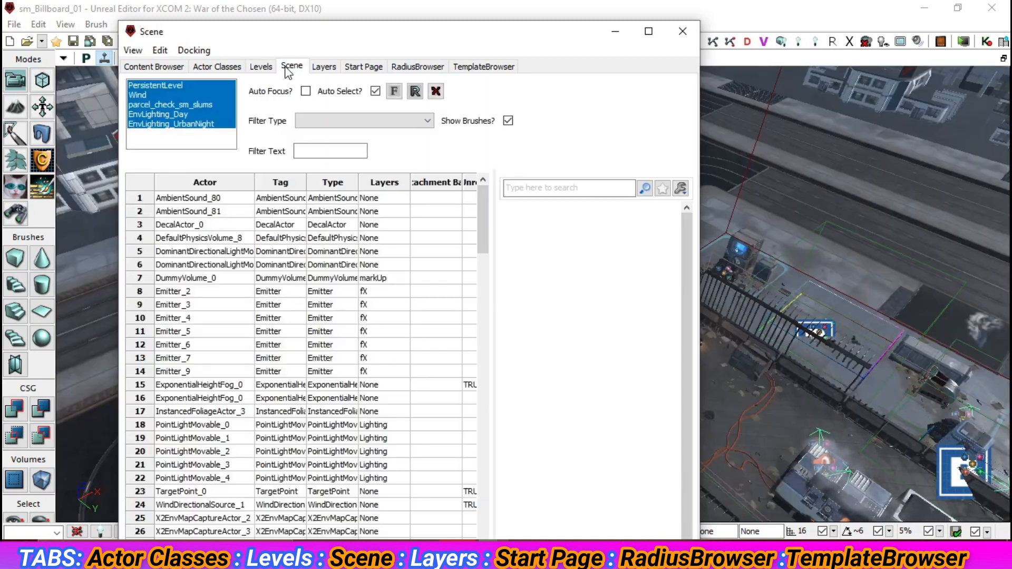
pyautogui.click(324, 67)
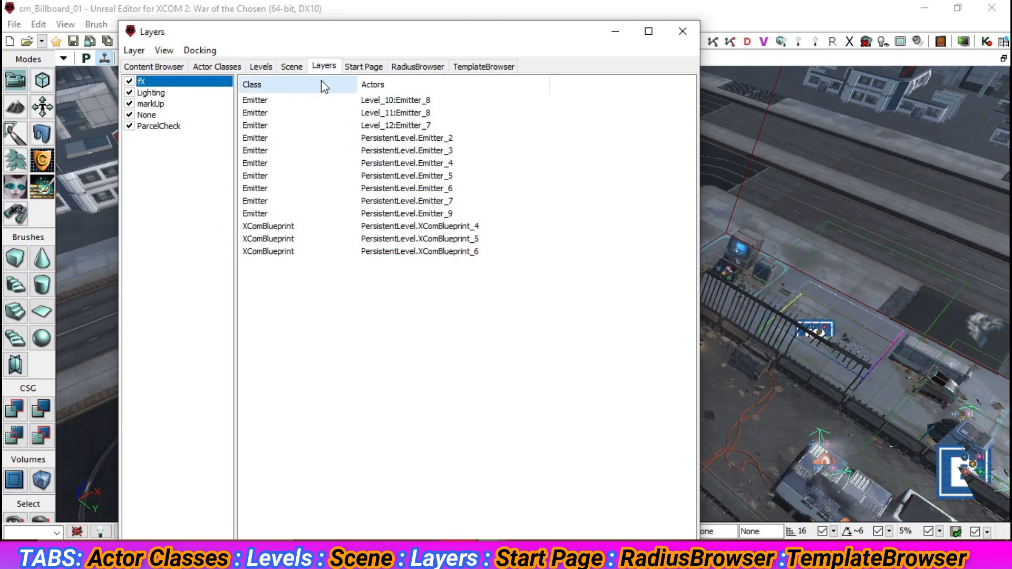
pyautogui.doubleClick(136, 82)
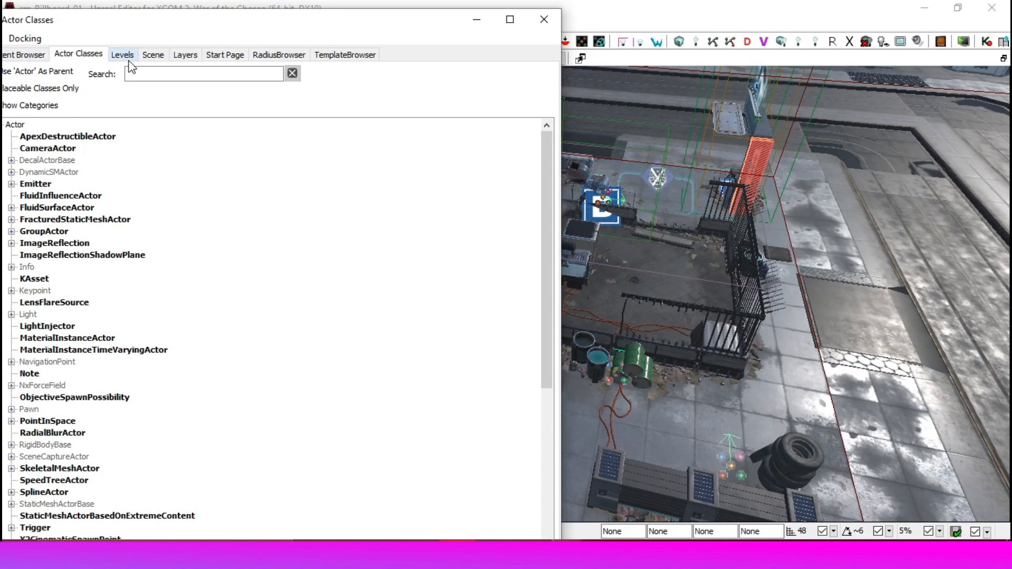
# Step: Hide the parcel_check_sm_slums level, return to the Content Browser and minimize the browser window
pyautogui.click(128, 61)
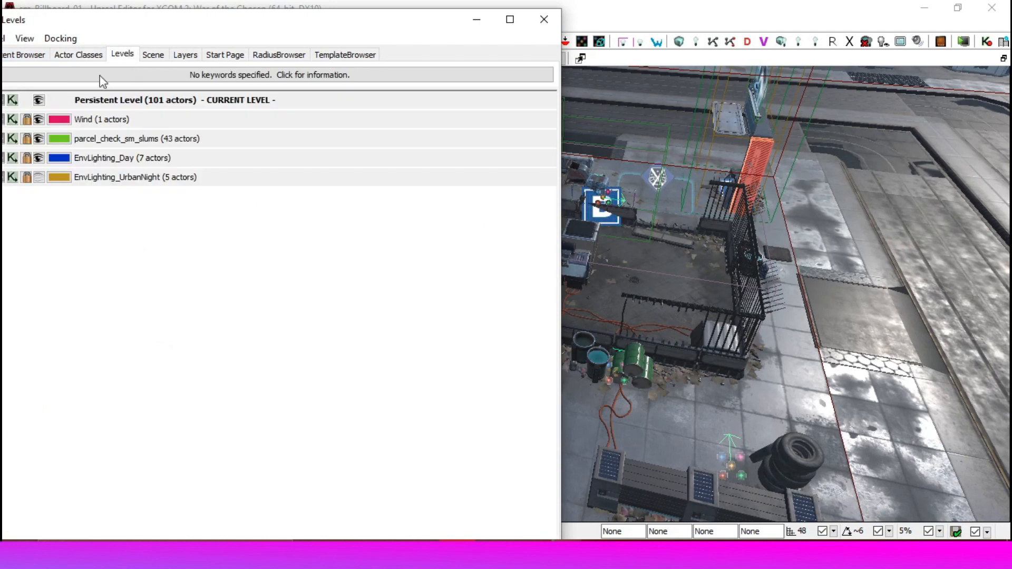
pyautogui.click(38, 139)
pyautogui.click(25, 55)
pyautogui.click(477, 24)
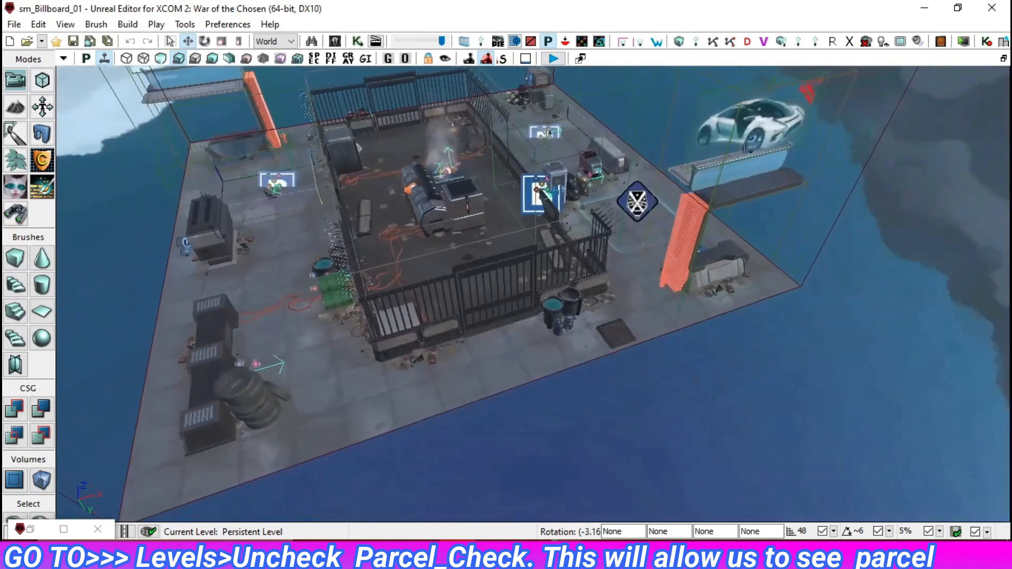
# Step: Check the drag grid sizes available for snapping objects in the viewport
pyautogui.moveTo(325, 485)
pyautogui.mouseDown(button='right')
pyautogui.moveTo(325, 454)
pyautogui.moveTo(363, 482)
pyautogui.moveTo(325, 485)
pyautogui.mouseUp(button='right')
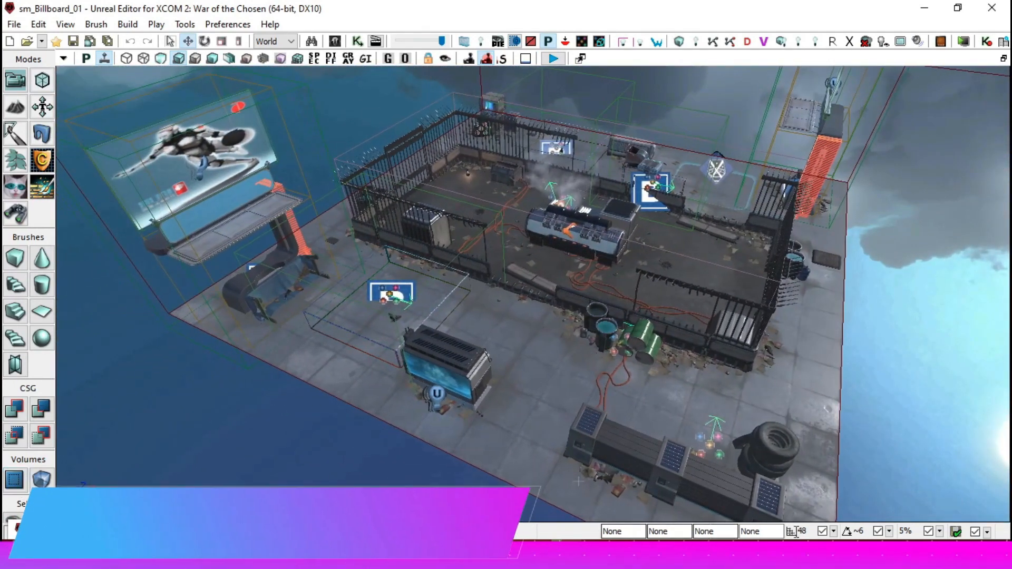
pyautogui.click(835, 533)
pyautogui.click(856, 508)
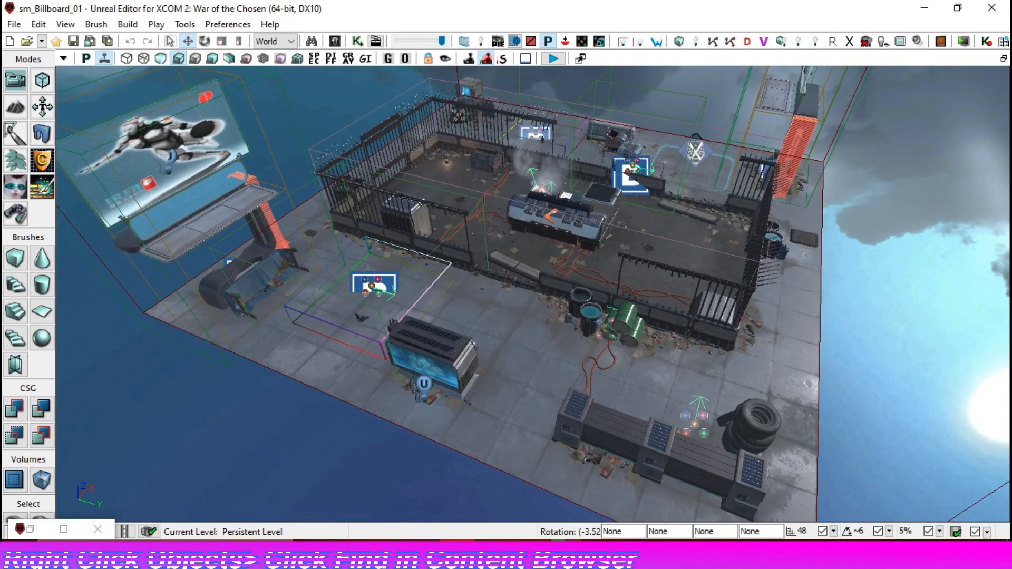
# Step: Find the open plastic barrels beside the green drums in the Content Browser
pyautogui.moveTo(468, 279); pyautogui.dragTo(495, 279, button='right')
pyautogui.scroll(6, 469, 279)
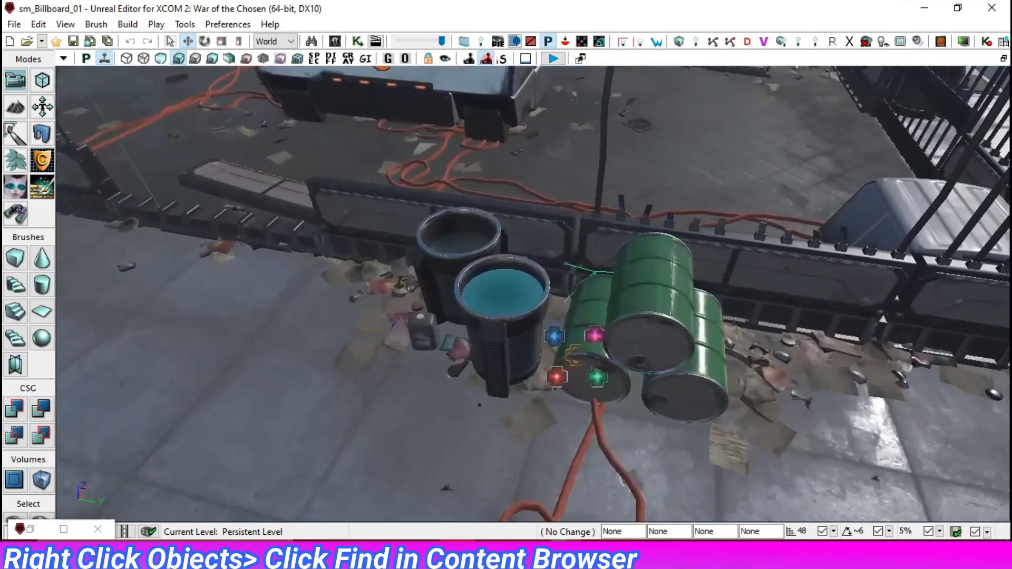
pyautogui.rightClick(468, 280)
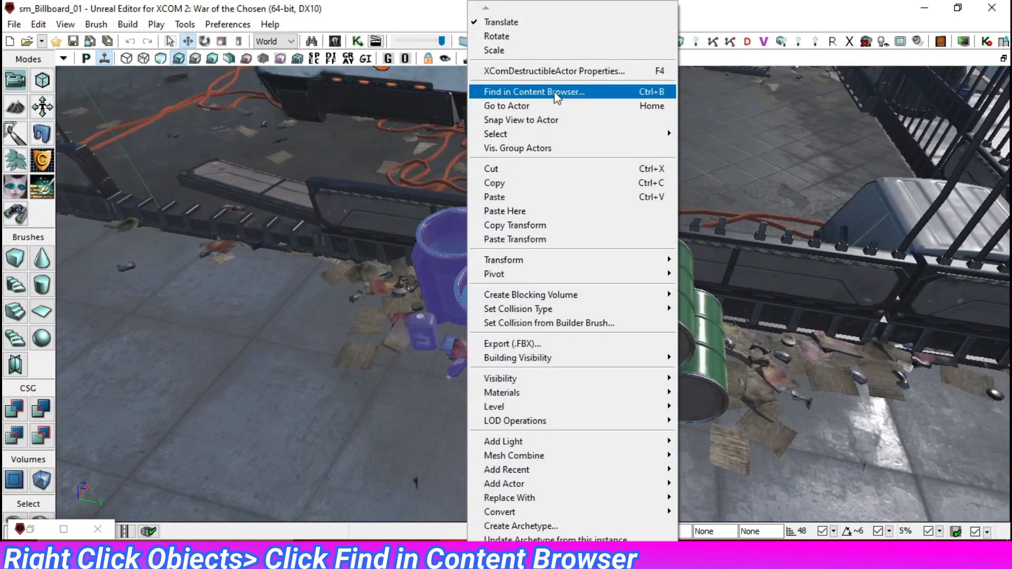
pyautogui.click(529, 93)
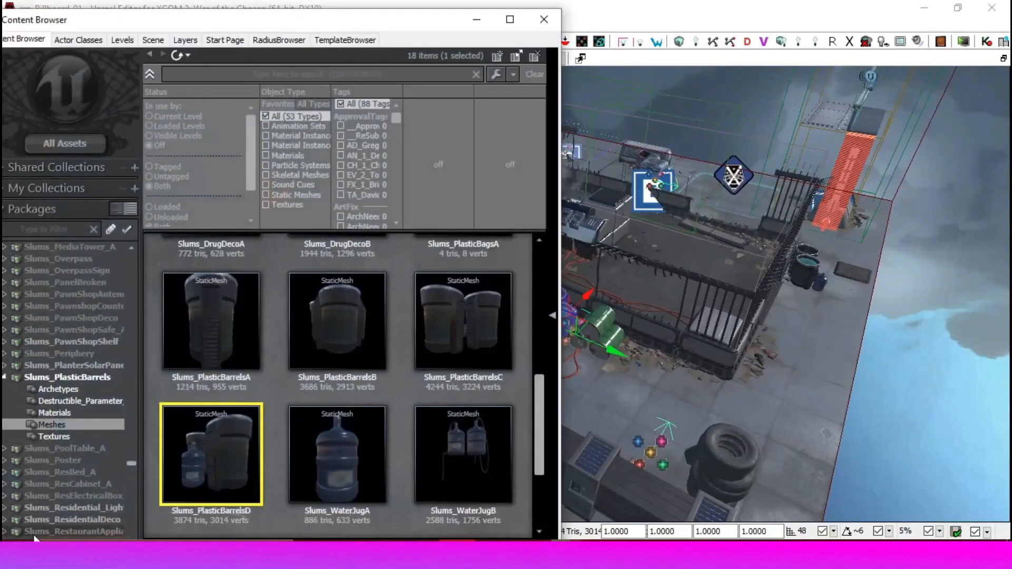
# Step: Display the whole Slums_PlasticBarrels package and check its Fully Load option
pyautogui.click(58, 377)
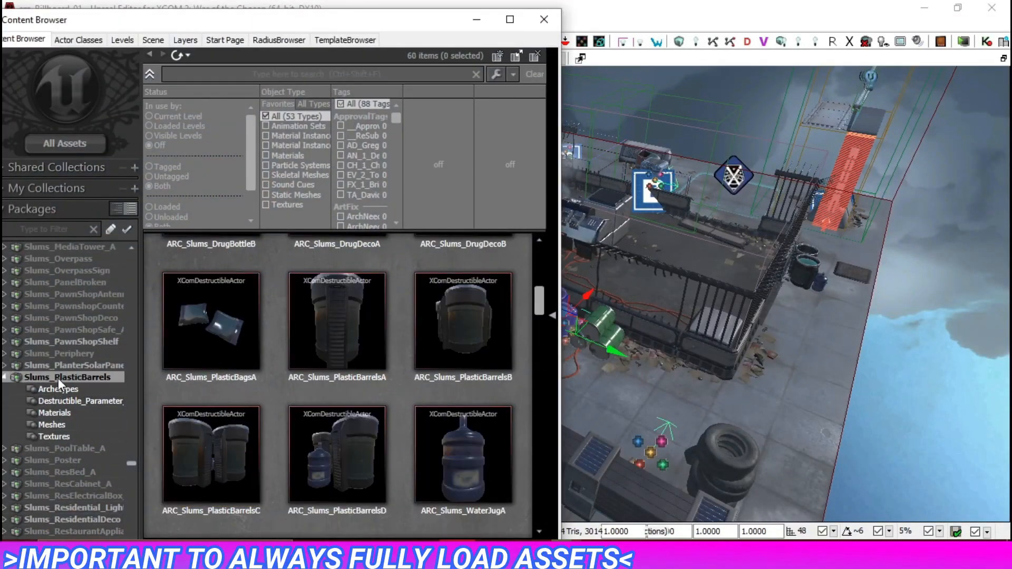
pyautogui.rightClick(59, 378)
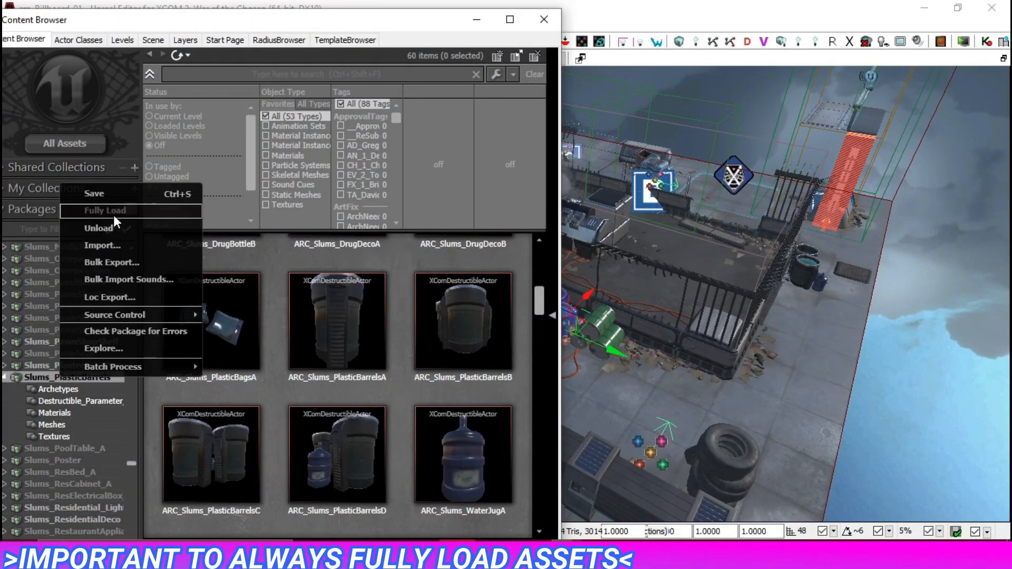
pyautogui.click(25, 374)
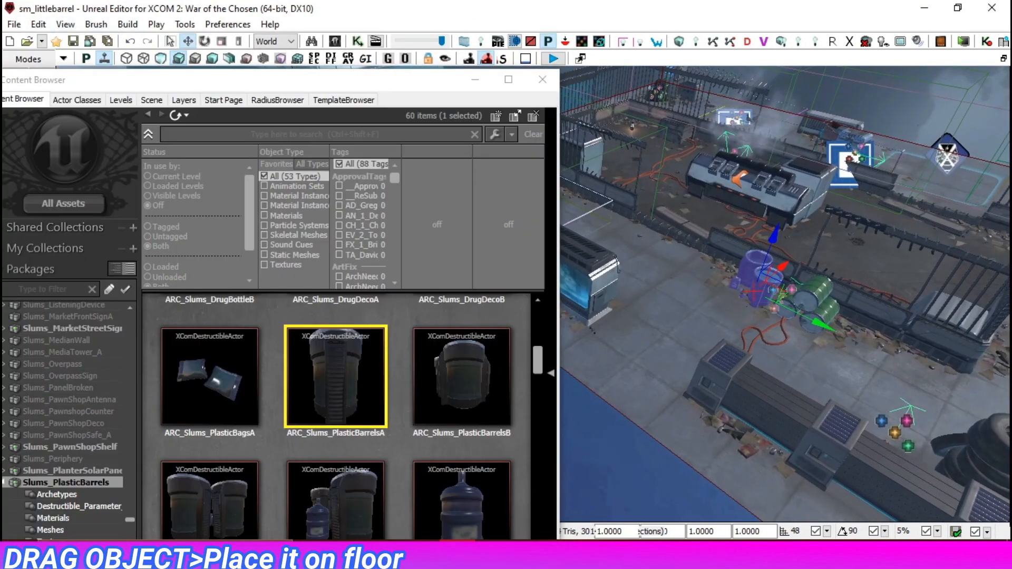
# Step: Place ARC_Slums_PlasticBarrelsA on the open floor between the vending machine and the existing barrels
pyautogui.moveTo(335, 377); pyautogui.dragTo(664, 312)
pyautogui.moveTo(666, 316); pyautogui.dragTo(622, 322, button='right')
pyautogui.moveTo(731, 357)
pyautogui.mouseDown(button='right')
pyautogui.moveTo(759, 364)
pyautogui.moveTo(754, 337)
pyautogui.moveTo(731, 357)
pyautogui.mouseUp(button='right')
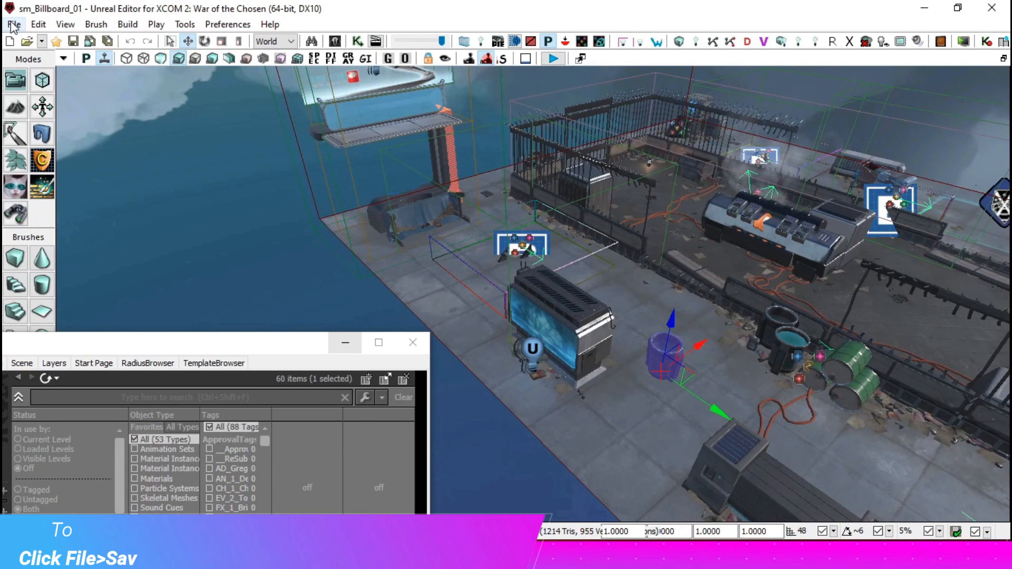
# Step: Save the edited parcel as sm_littlebarrel in the TUTORIAL MAPS folder on the desktop
pyautogui.click(14, 24)
pyautogui.click(42, 95)
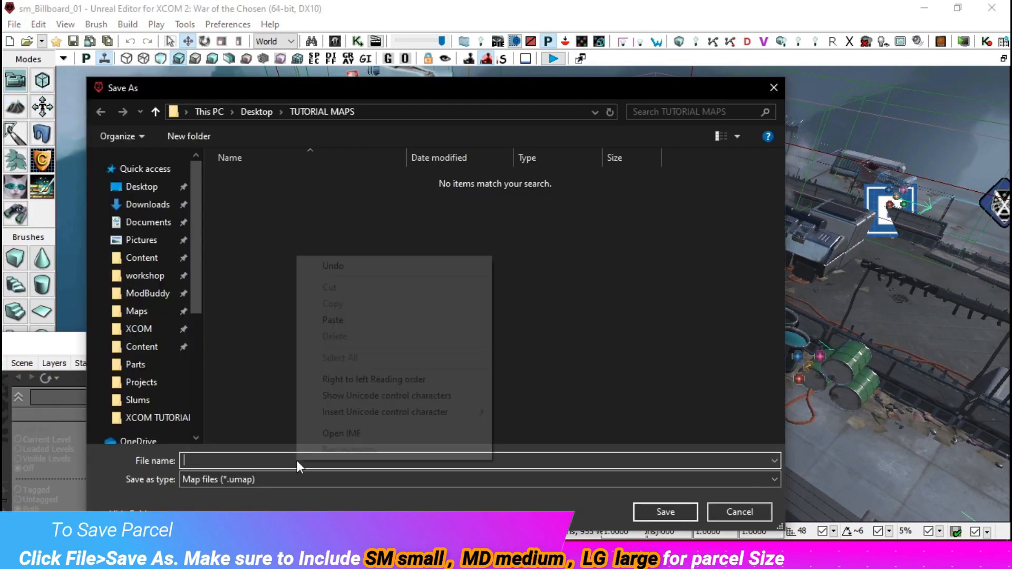
pyautogui.rightClick(296, 460)
pyautogui.click(342, 319)
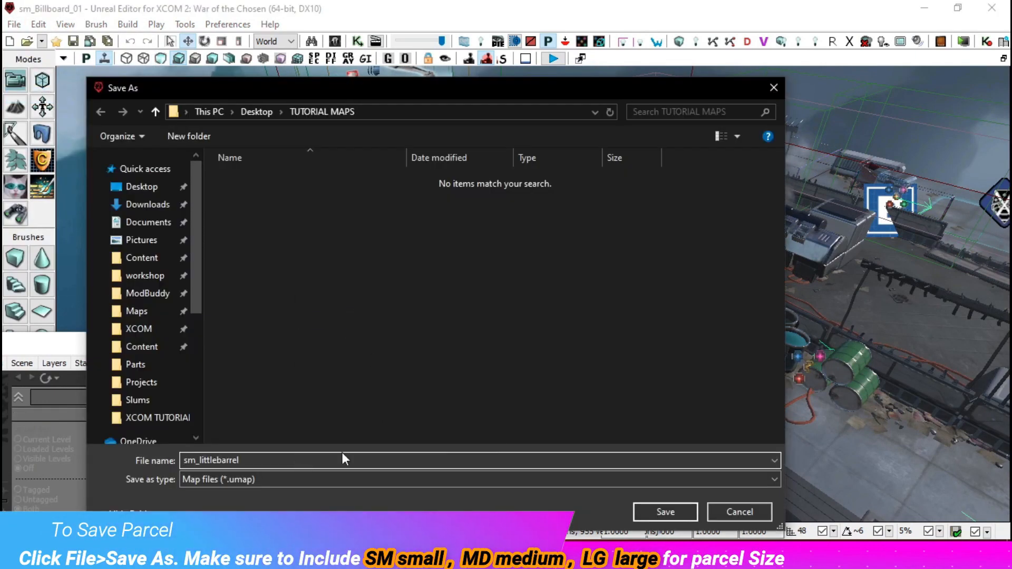
pyautogui.click(653, 511)
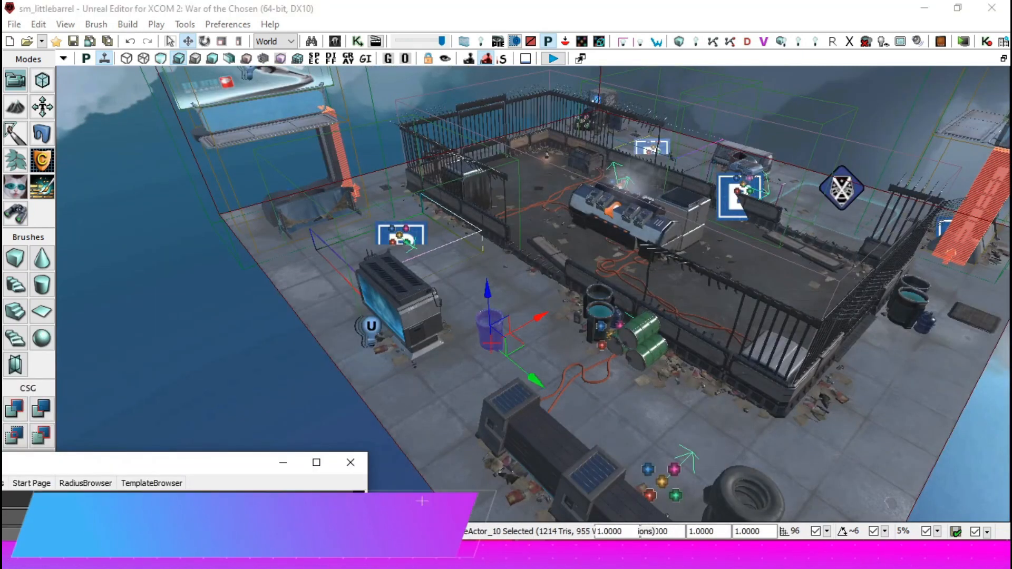
# Step: Try to verify the parcel's cover with the parcel check level hidden, and dismiss the message and map check report
pyautogui.moveTo(930, 383); pyautogui.dragTo(954, 387, button='right')
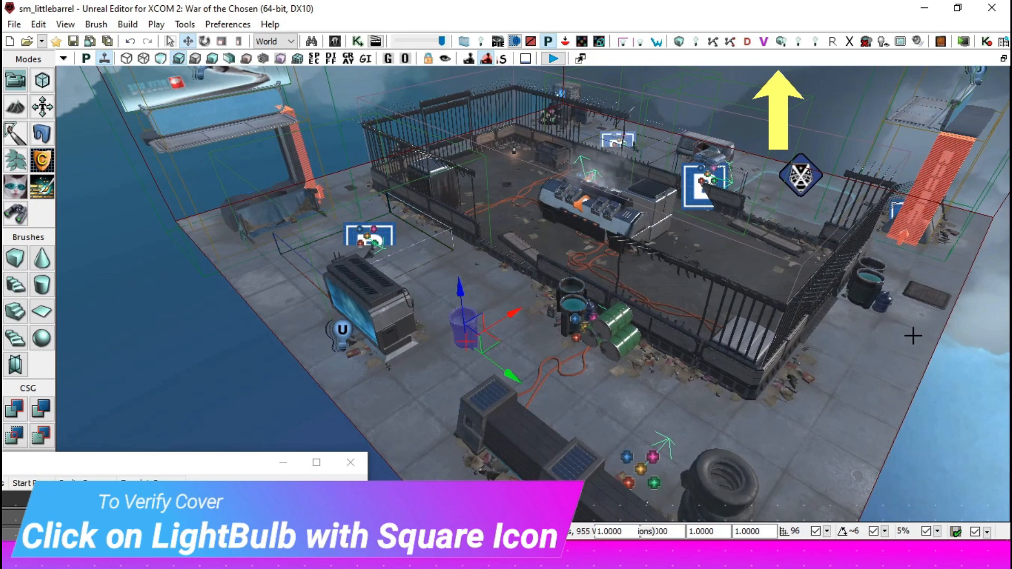
pyautogui.click(781, 42)
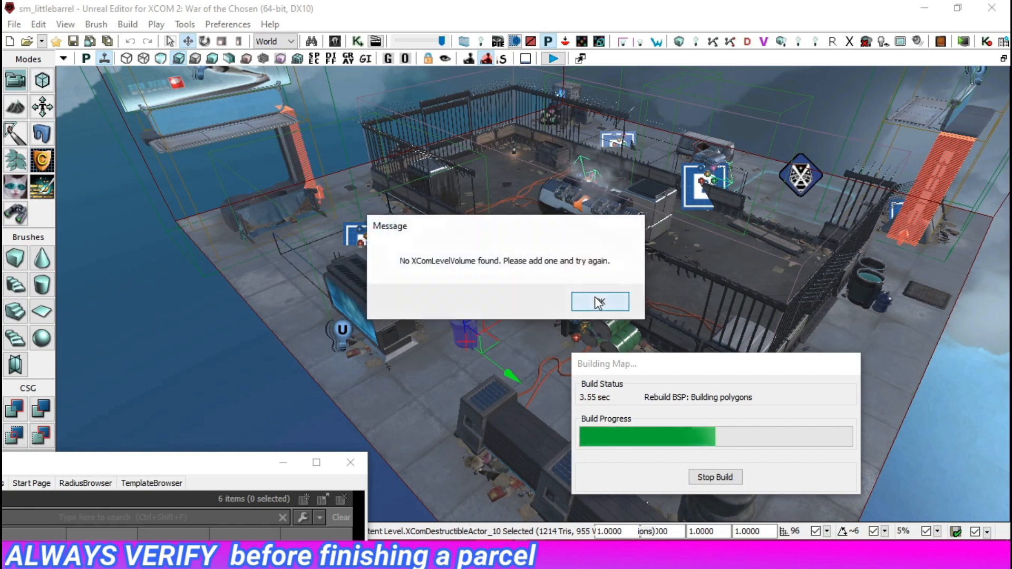
pyautogui.click(600, 302)
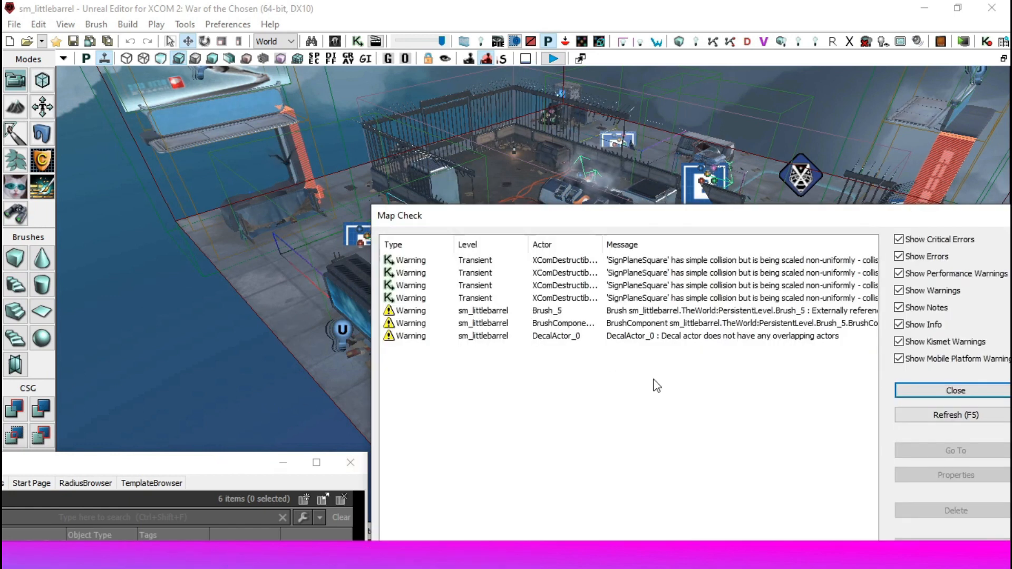
pyautogui.click(903, 389)
# Step: Make the parcel_check_sm_slums level visible again and move the browser window away from the parcel
pyautogui.moveTo(219, 457); pyautogui.dragTo(603, 84)
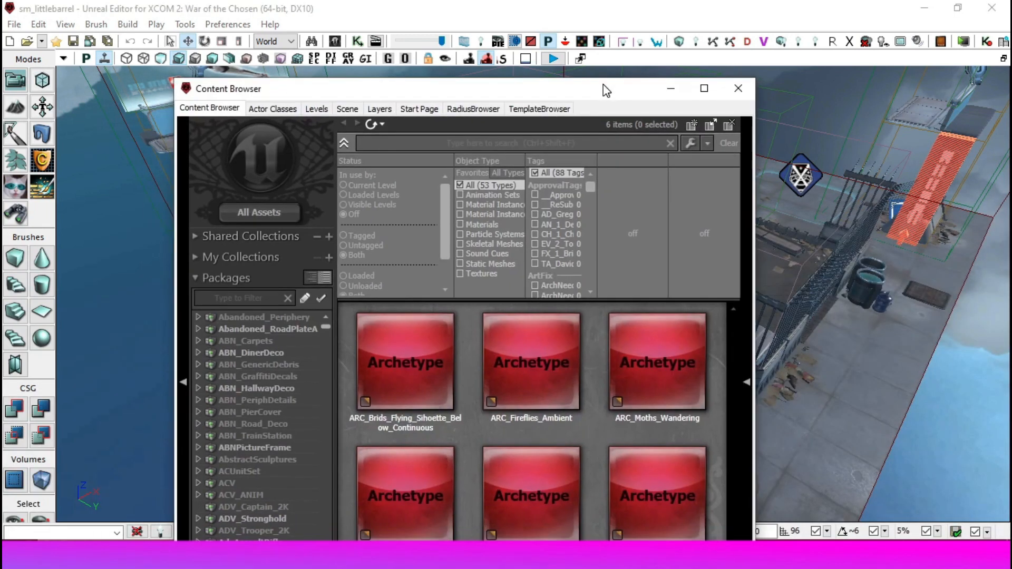
pyautogui.click(315, 109)
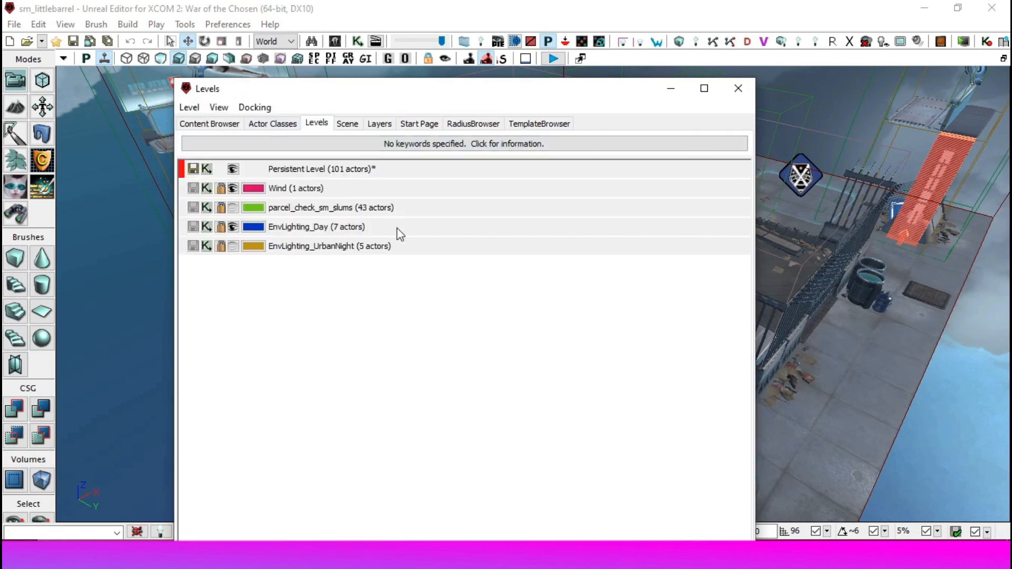
pyautogui.click(233, 209)
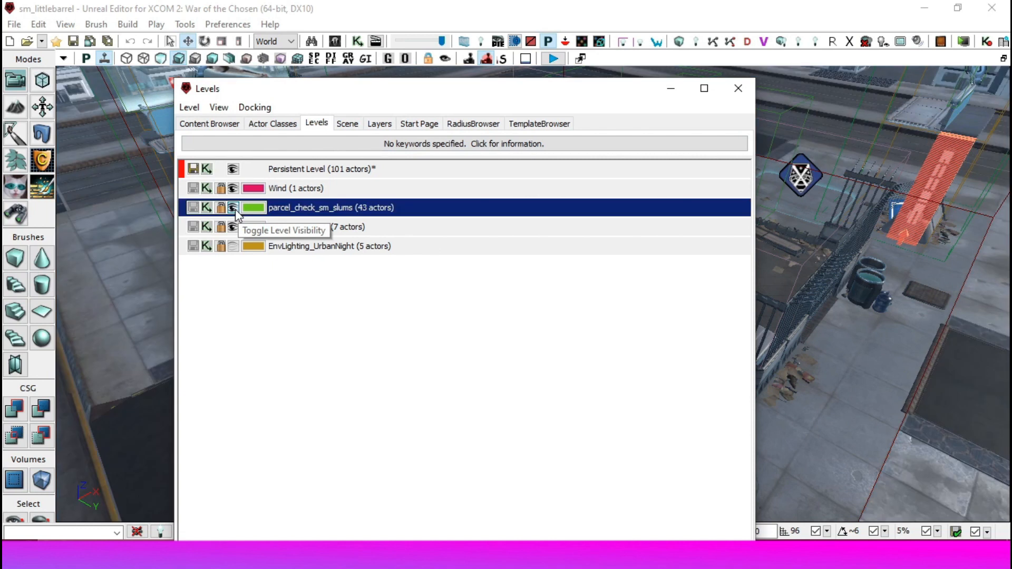
pyautogui.click(222, 124)
pyautogui.moveTo(406, 94); pyautogui.dragTo(135, 385)
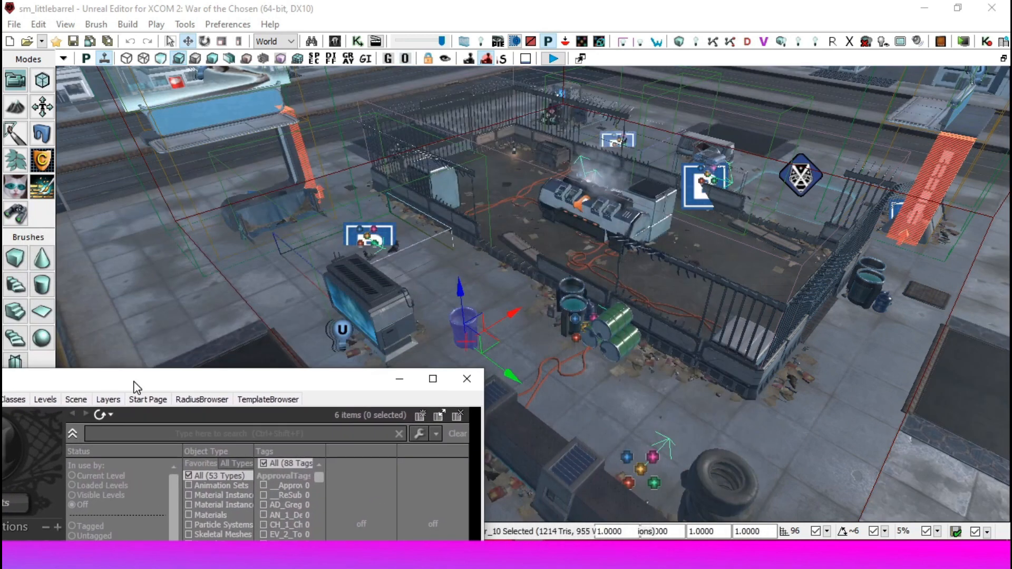
# Step: Verify the parcel's cover again, close the map check report and minimize the browser window
pyautogui.click(780, 41)
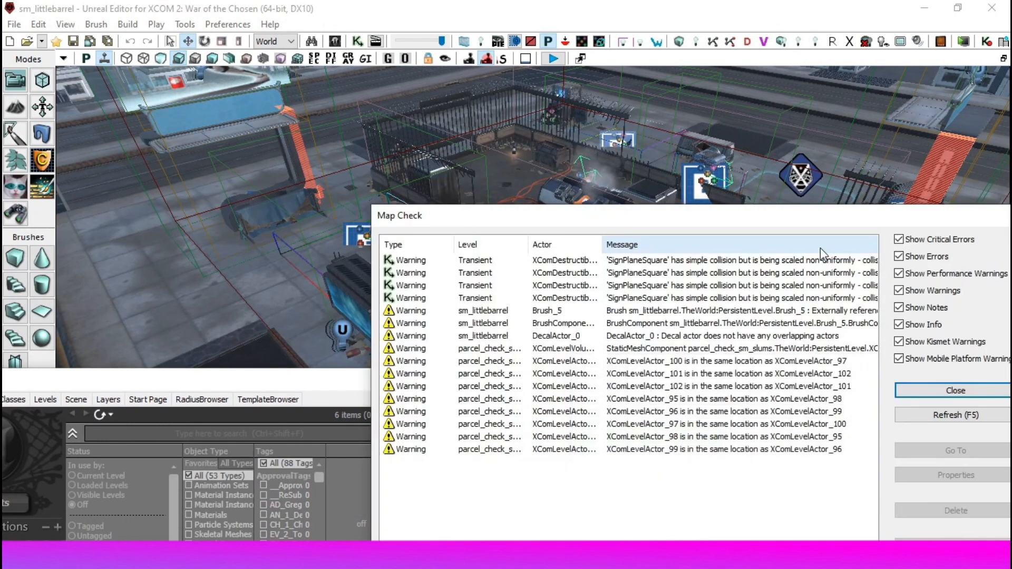
pyautogui.click(928, 389)
pyautogui.moveTo(533, 295); pyautogui.dragTo(496, 348, button='right')
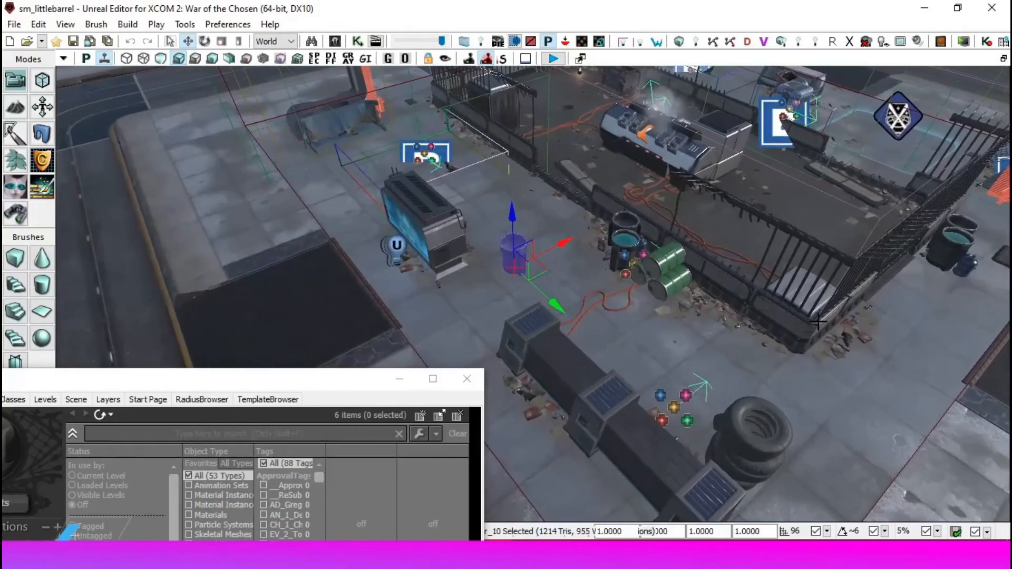
pyautogui.click(398, 379)
pyautogui.press('p')
# Step: Switch from moving to rotating and tilt the newly placed plastic barrel by about 11.25 degrees
pyautogui.moveTo(689, 360); pyautogui.dragTo(748, 369, button='right')
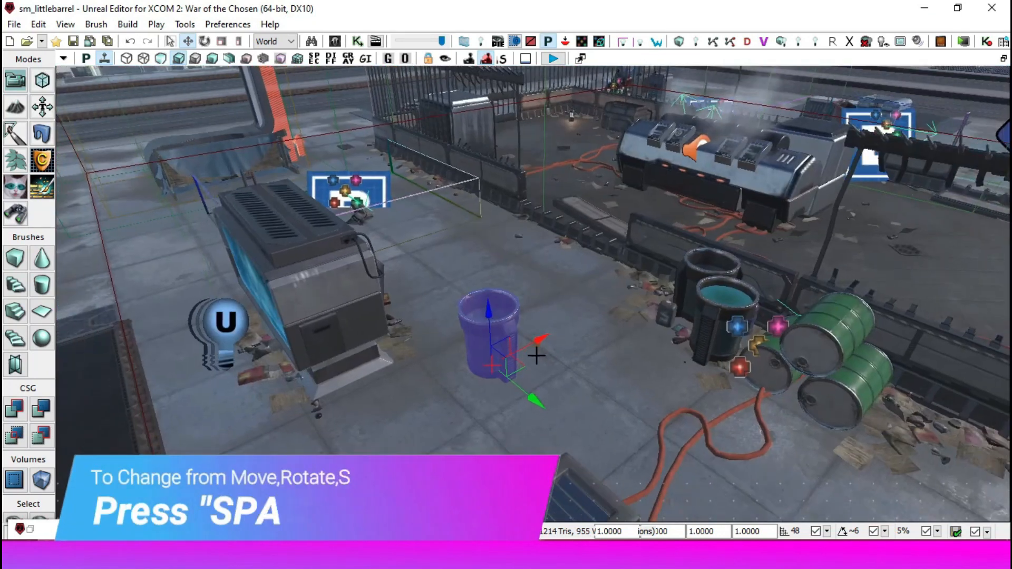
pyautogui.scroll(-2, 536, 351)
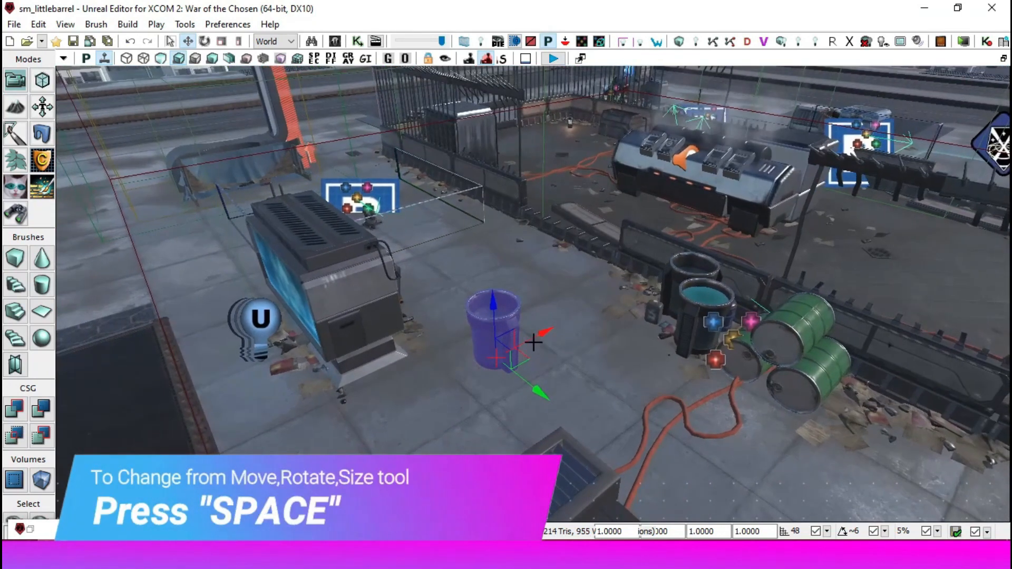
pyautogui.moveTo(533, 335)
pyautogui.mouseDown()
pyautogui.moveTo(574, 335)
pyautogui.moveTo(517, 348)
pyautogui.moveTo(555, 341)
pyautogui.moveTo(534, 346)
pyautogui.mouseUp()
pyautogui.press('space')
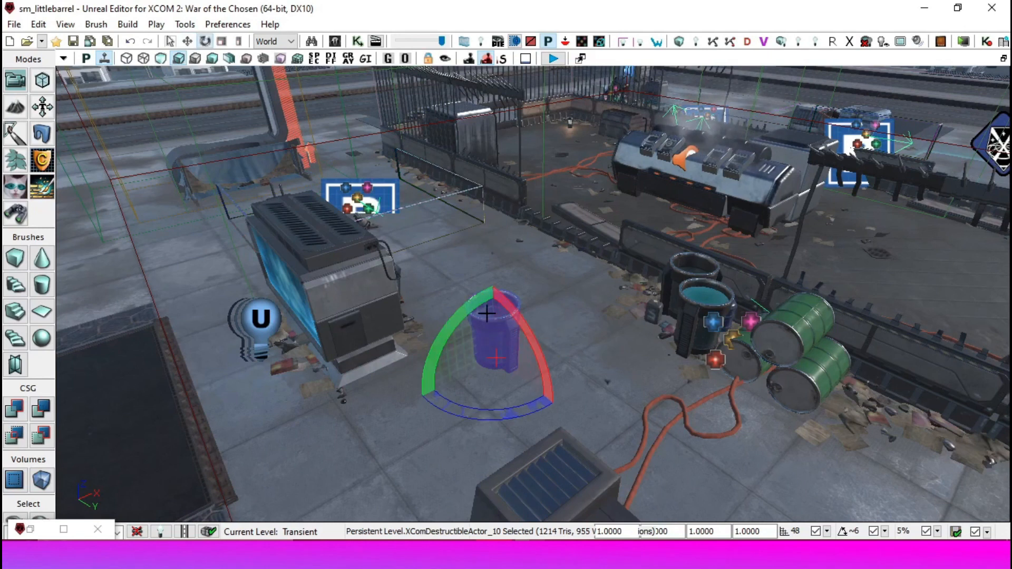
pyautogui.moveTo(429, 358); pyautogui.dragTo(471, 273)
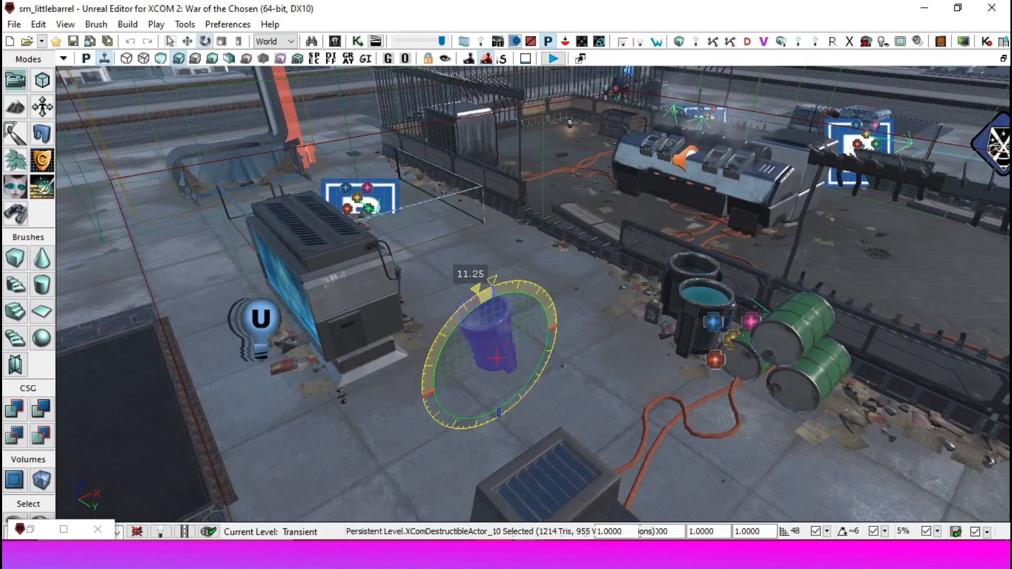
# Step: Rotate the tilted plastic barrel back upright, set the rotation snap to 90 degrees and try rotating the barrel with it
pyautogui.moveTo(462, 313); pyautogui.dragTo(463, 315)
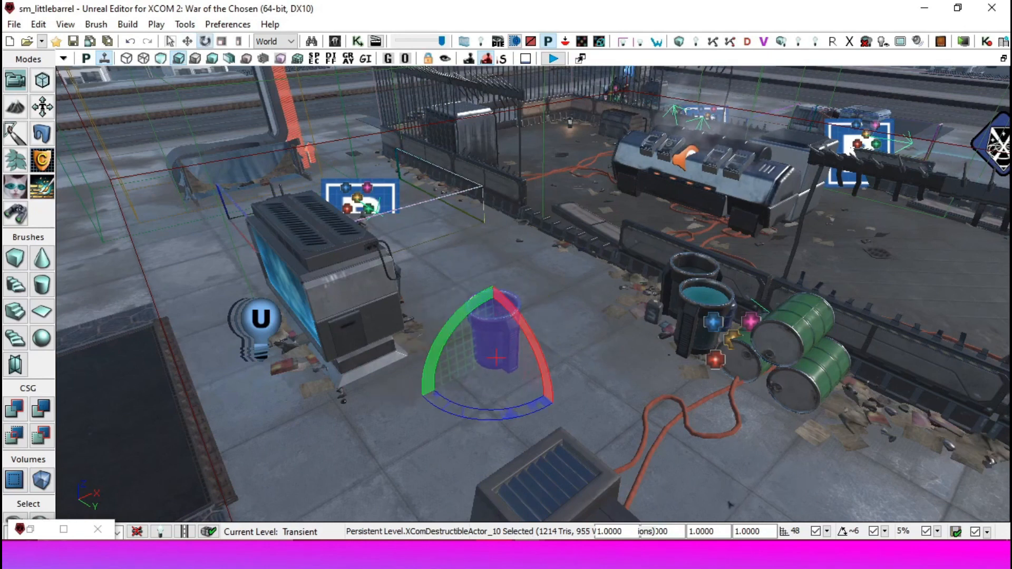
pyautogui.click(885, 532)
pyautogui.click(848, 527)
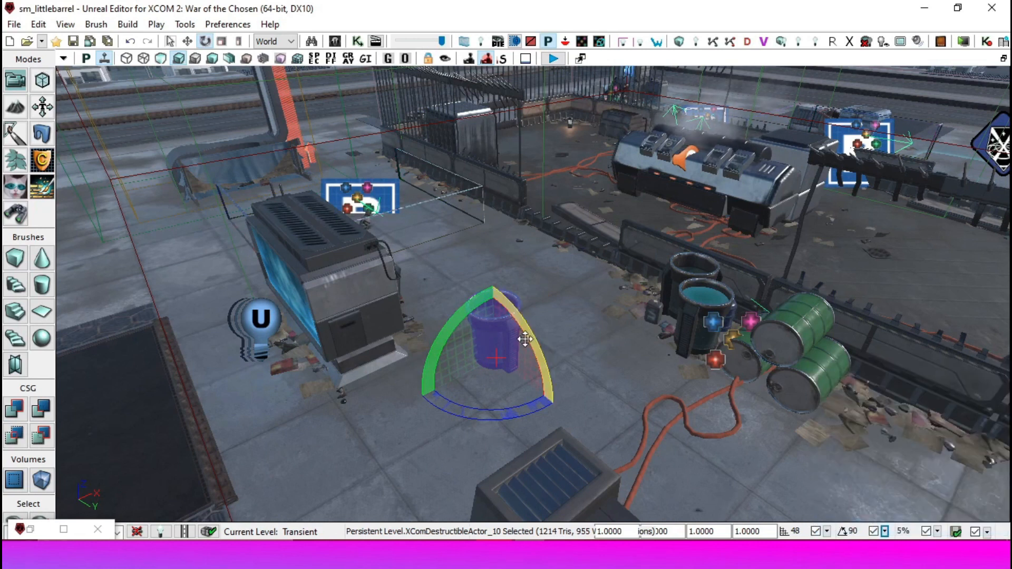
pyautogui.moveTo(466, 314); pyautogui.dragTo(491, 263)
# Step: Switch to uniform scaling, enlarge the plastic barrel to a scale of about 3.58 and undo the enlargement
pyautogui.press('space')
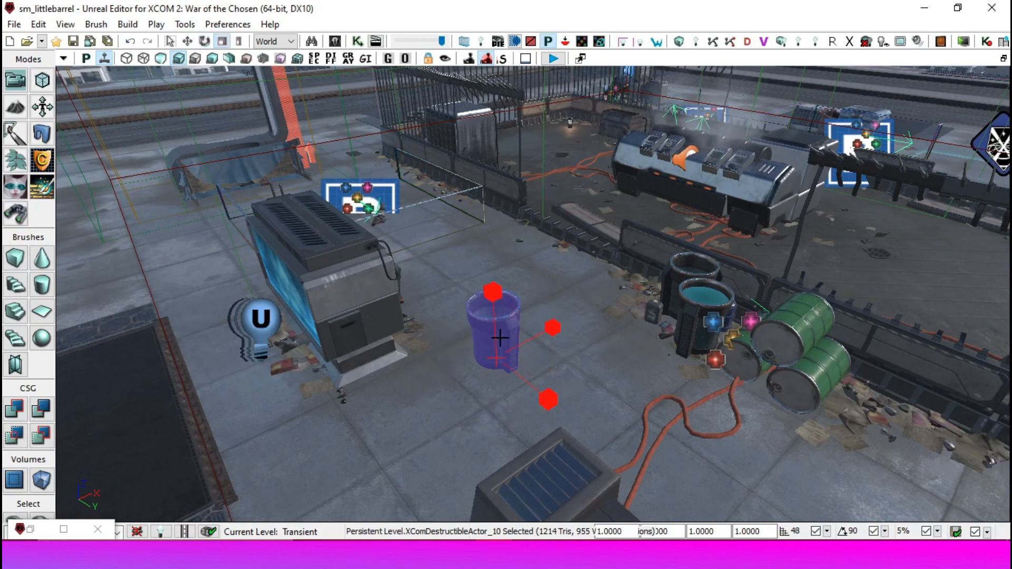
pyautogui.moveTo(530, 343); pyautogui.dragTo(239, 172)
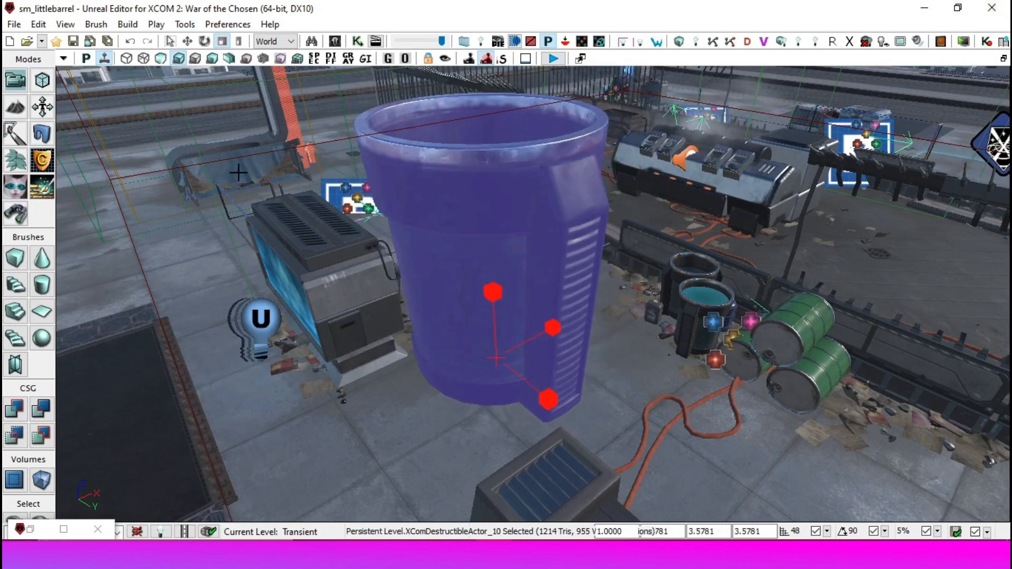
pyautogui.click(130, 42)
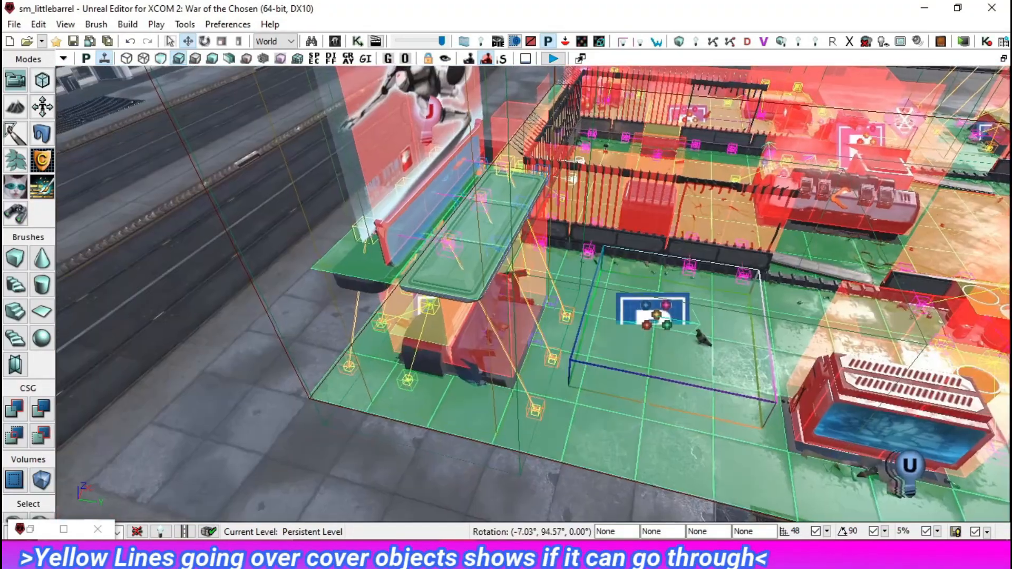
# Step: Examine the parcel's cover display, including the yellow traversal lines going over the cover objects
pyautogui.moveTo(478, 304); pyautogui.dragTo(606, 326, button='right')
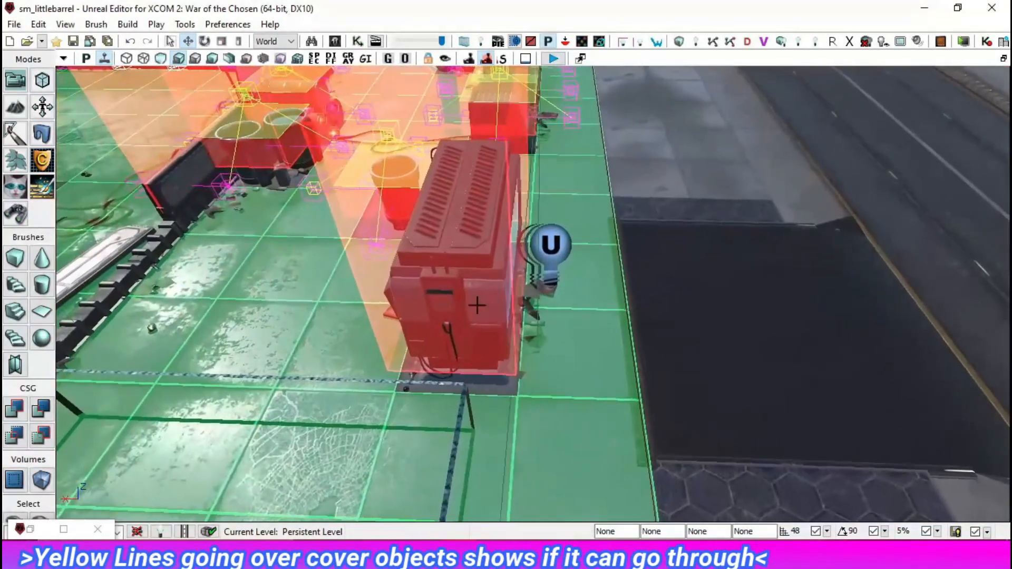
pyautogui.moveTo(579, 384); pyautogui.dragTo(173, 414, button='right')
pyautogui.moveTo(614, 448); pyautogui.dragTo(641, 450, button='right')
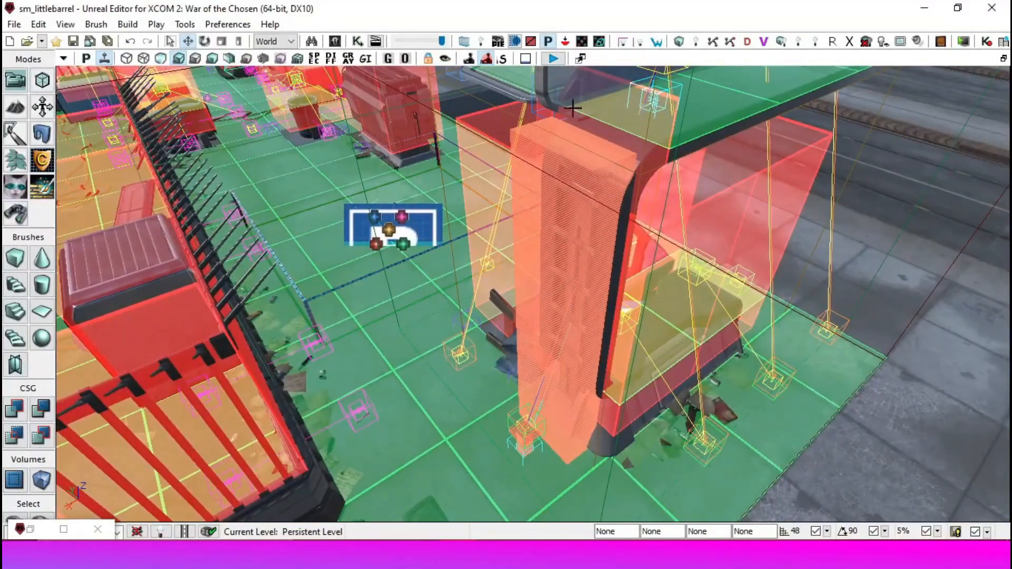
pyautogui.moveTo(651, 227); pyautogui.dragTo(582, 395, button='right')
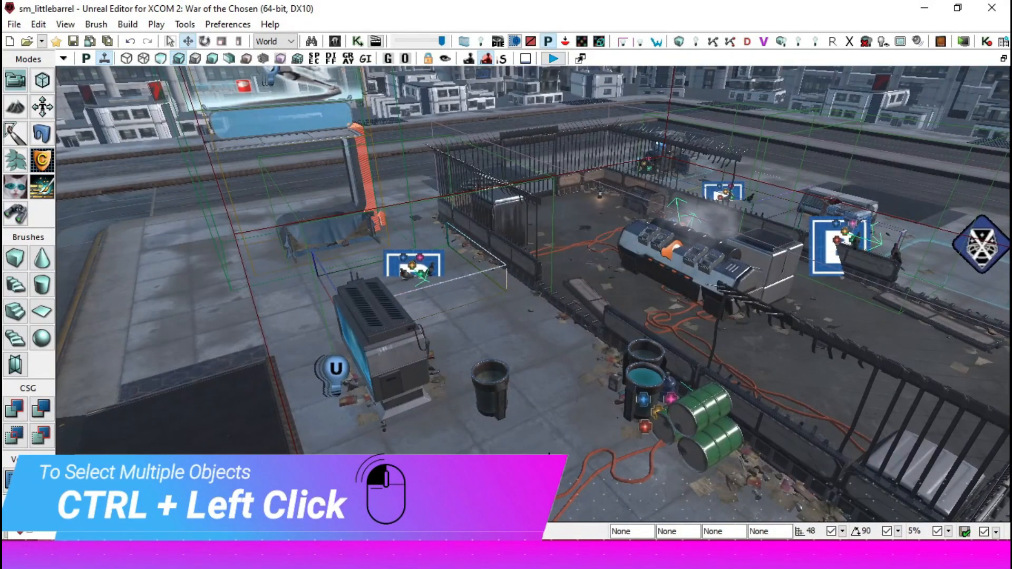
# Step: Select the plastic barrel and the machine beside it together, duplicate both by moving them and delete the copies
pyautogui.click(489, 405)
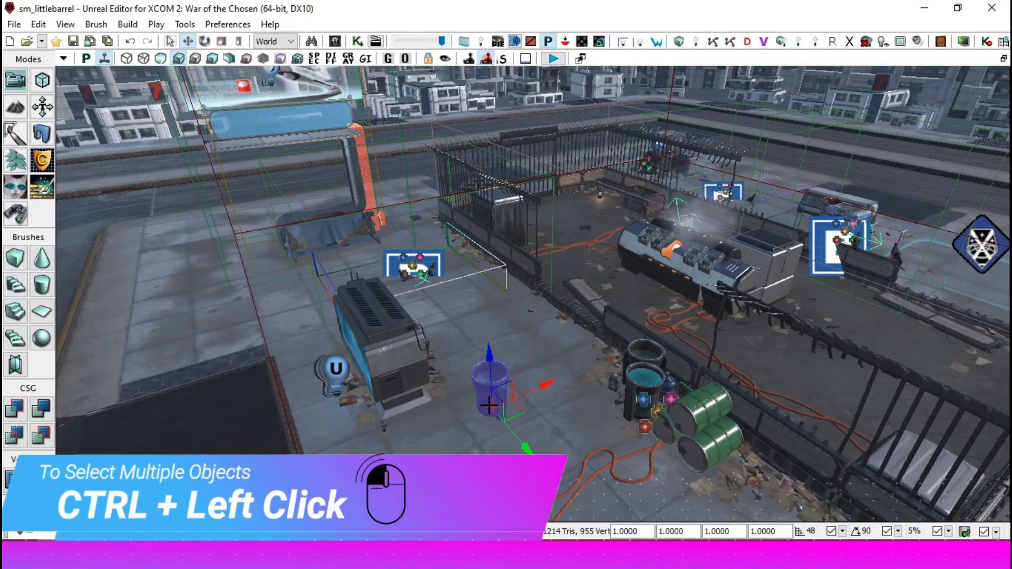
pyautogui.keyDown('ctrl'); pyautogui.click(410, 362); pyautogui.keyUp('ctrl')
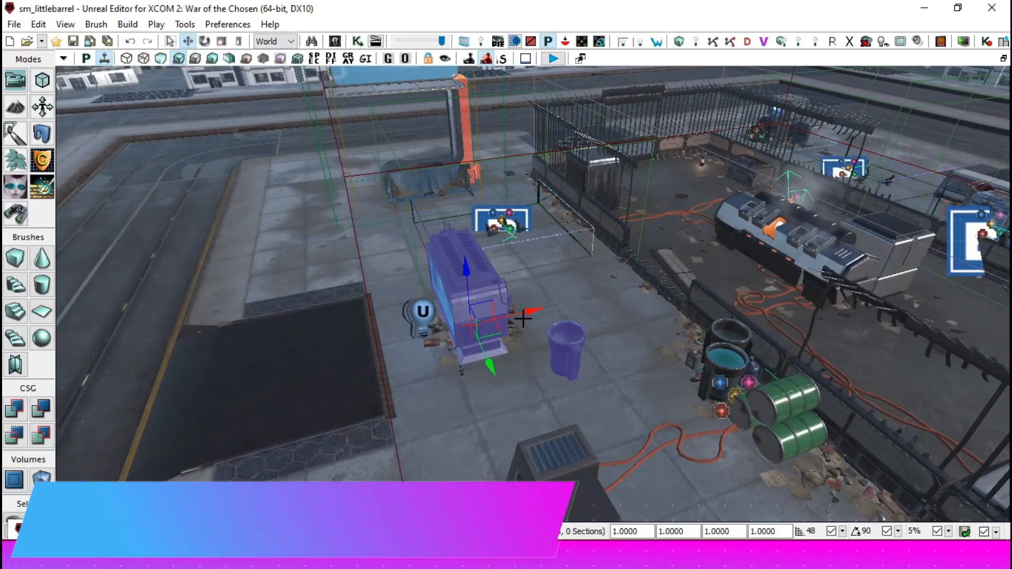
pyautogui.moveTo(522, 316)
pyautogui.mouseDown()
pyautogui.moveTo(448, 334)
pyautogui.moveTo(547, 324)
pyautogui.moveTo(524, 333)
pyautogui.mouseUp()
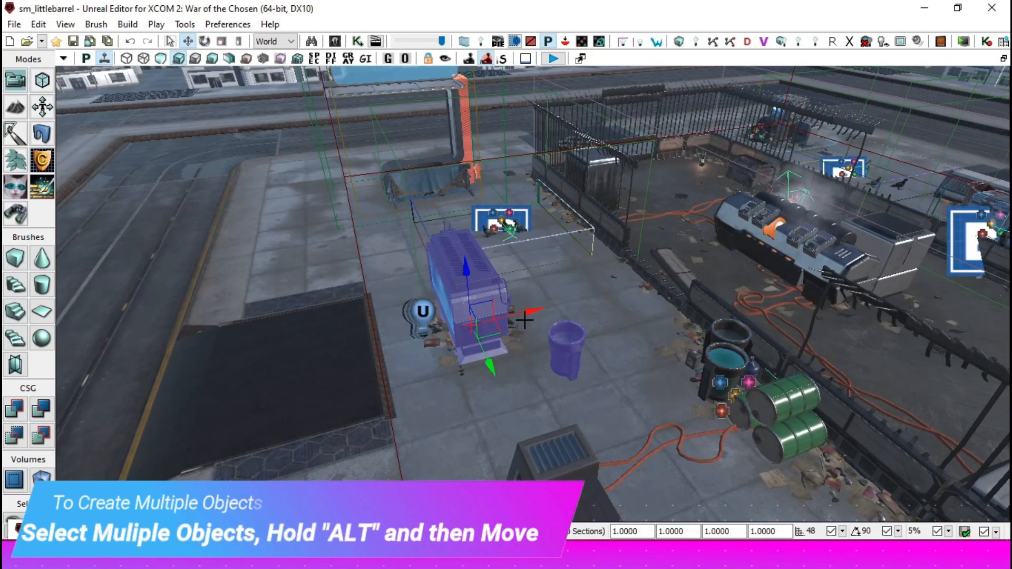
pyautogui.keyDown('alt'); pyautogui.moveTo(653, 315); pyautogui.dragTo(572, 337); pyautogui.keyUp('alt')
pyautogui.press('Delete')
# Step: Duplicate the plastic barrel and stack the copy on top of the original
pyautogui.click(559, 354)
pyautogui.moveTo(522, 366); pyautogui.dragTo(496, 338)
pyautogui.press('Right')
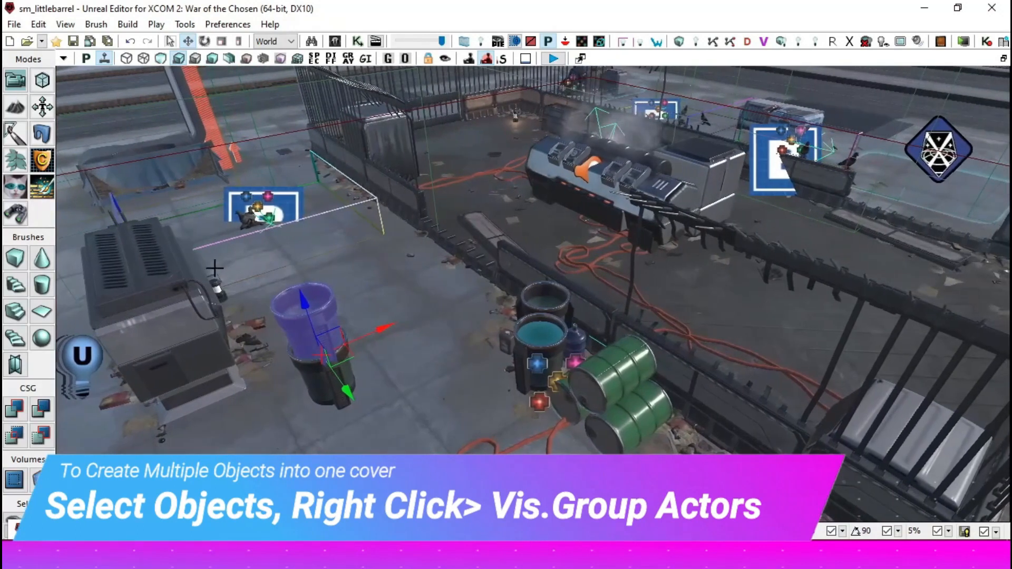
# Step: Select both stacked plastic barrels and combine them into one cover with Vis. Group Actors
pyautogui.click(220, 285)
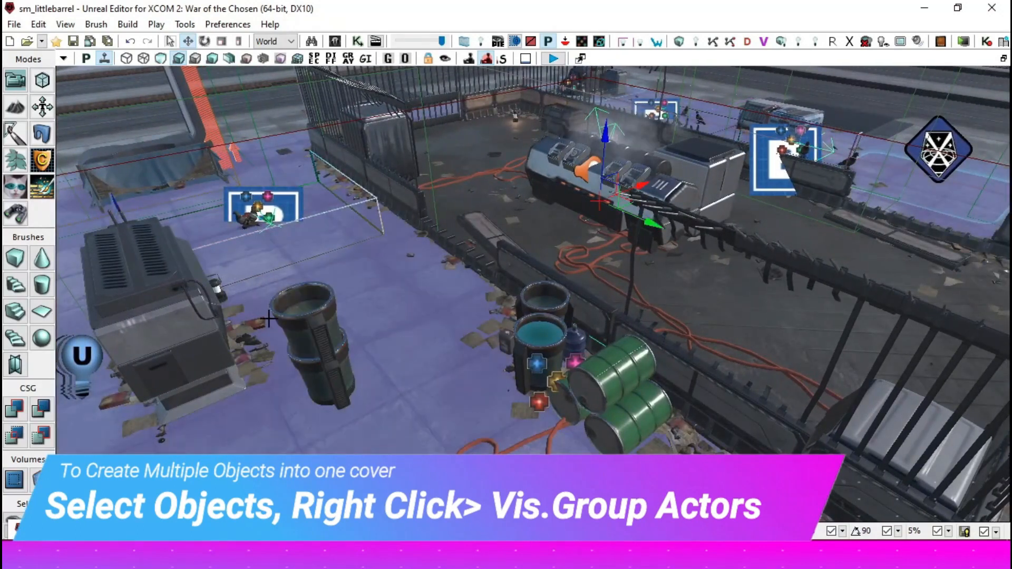
pyautogui.click(327, 327)
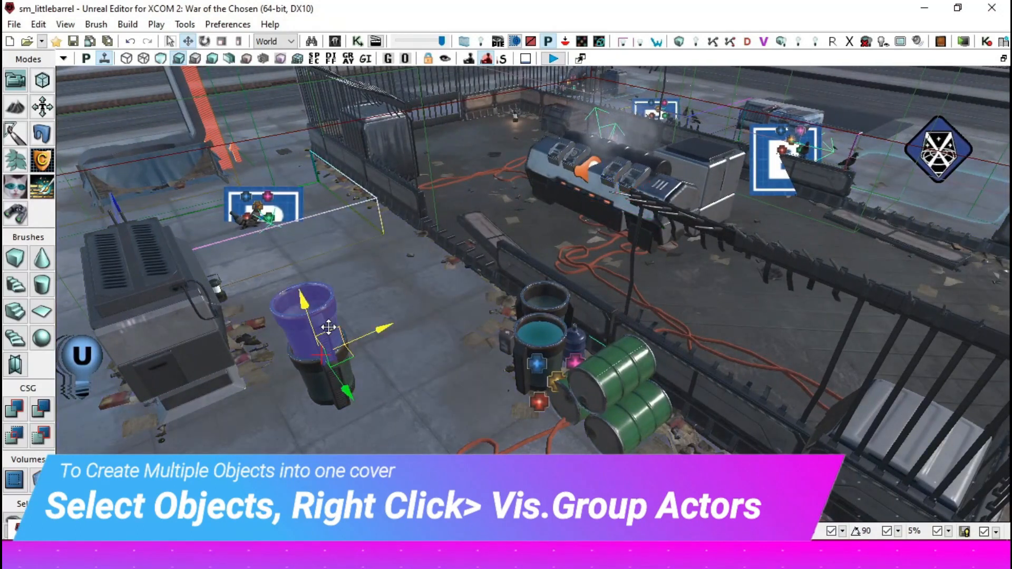
pyautogui.keyDown('ctrl'); pyautogui.click(331, 380); pyautogui.keyUp('ctrl')
pyautogui.rightClick(327, 348)
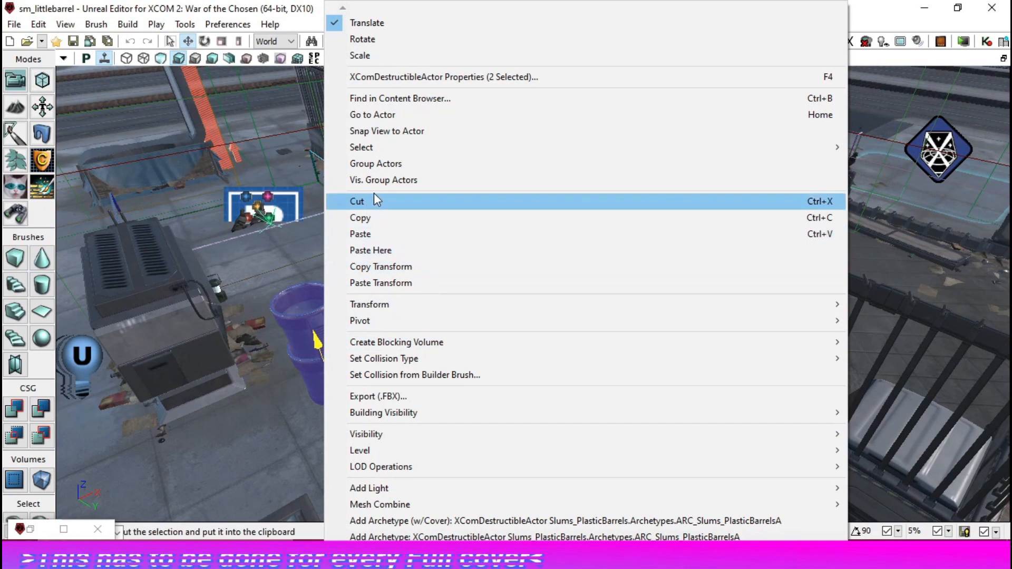
pyautogui.click(383, 179)
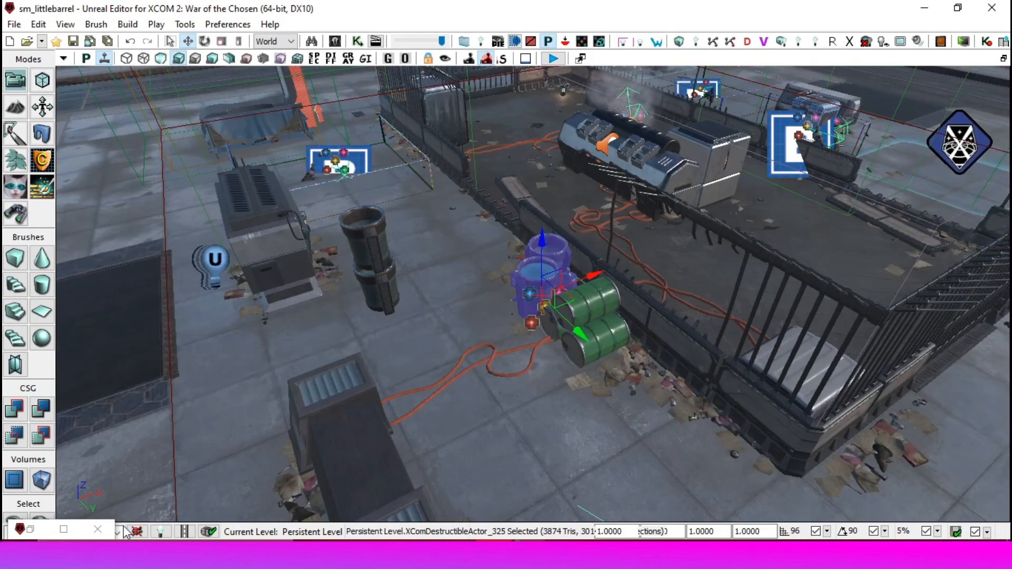
# Step: Bring up the Content Browser, filter the packages by "library" and search the assets for "Material"
pyautogui.doubleClick(31, 530)
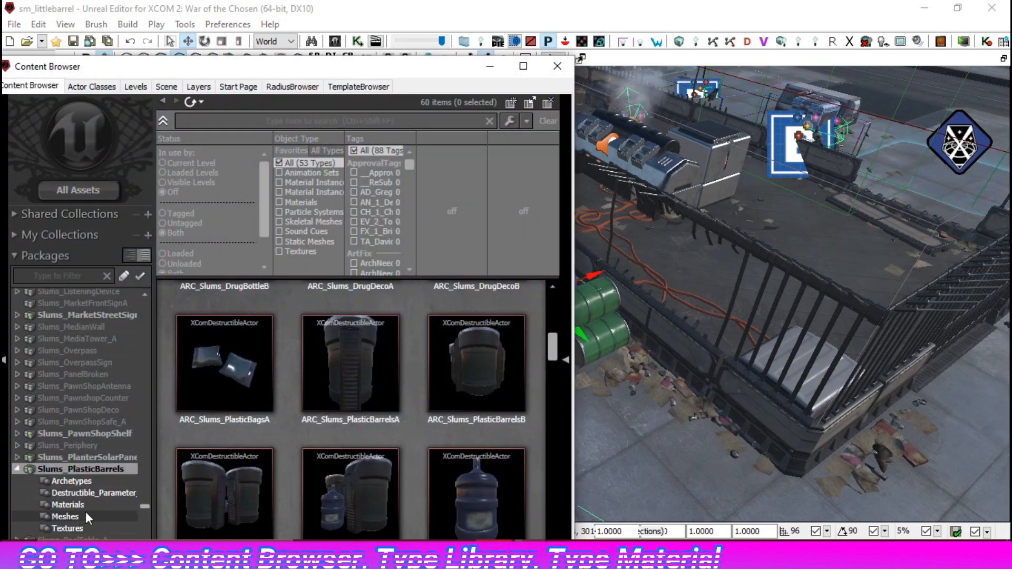
pyautogui.click(79, 275)
pyautogui.write('library')
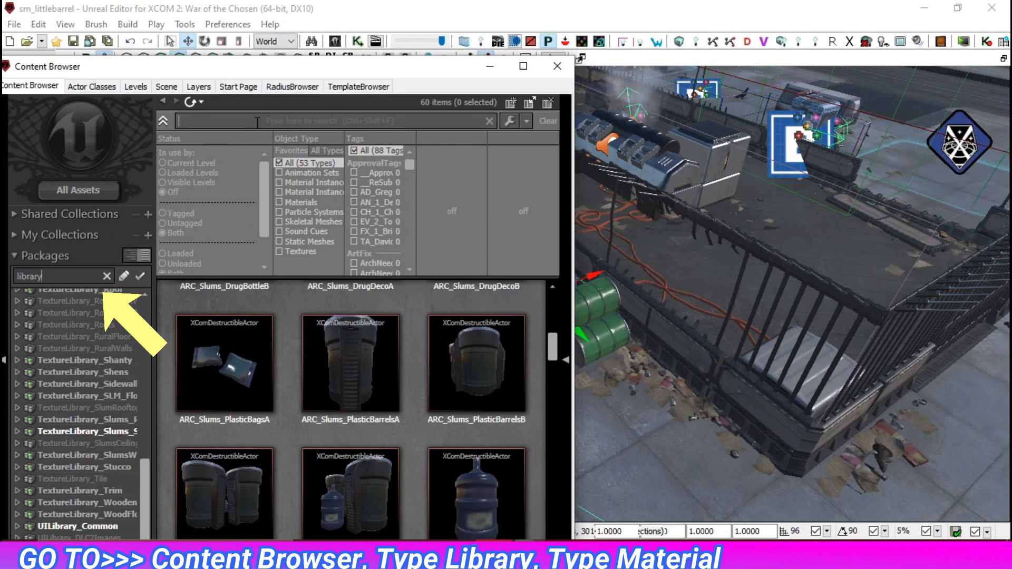
pyautogui.write('material')
pyautogui.click(277, 136)
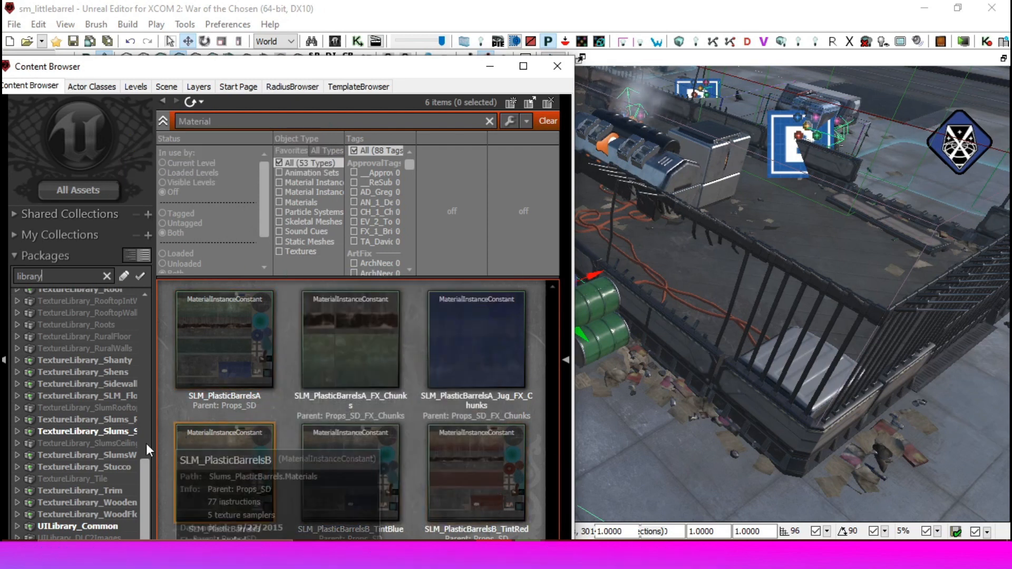
# Step: Apply the SMT_SidewalkA material from the TextureLibrary_Sidewalk package to the pair of plastic barrels beside the green metal barrels
pyautogui.click(132, 443)
pyautogui.click(106, 383)
pyautogui.scroll(-4, 328, 492)
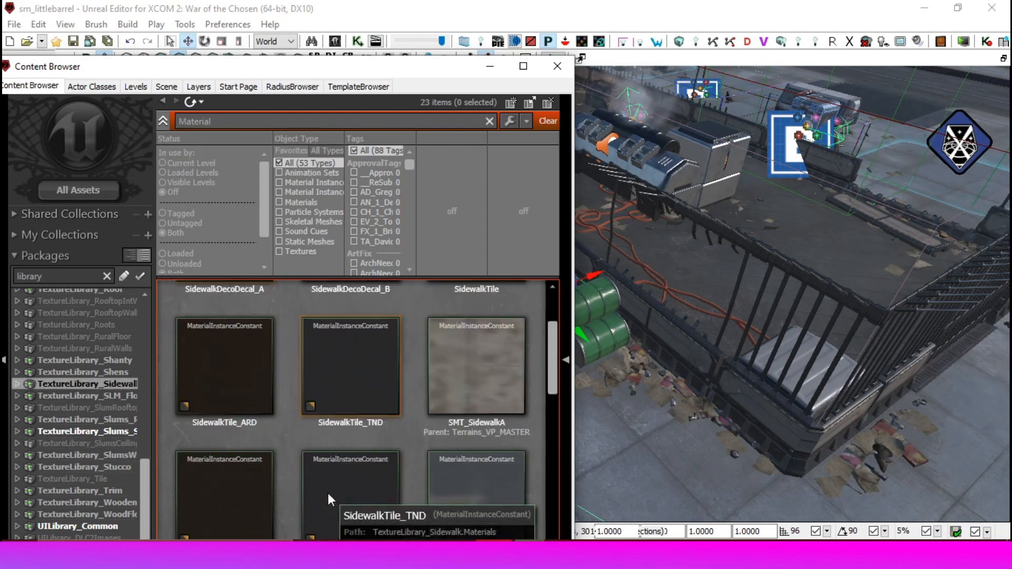
pyautogui.moveTo(712, 349); pyautogui.dragTo(680, 340, button='right')
pyautogui.scroll(1, 411, 398)
pyautogui.moveTo(474, 332); pyautogui.dragTo(803, 318)
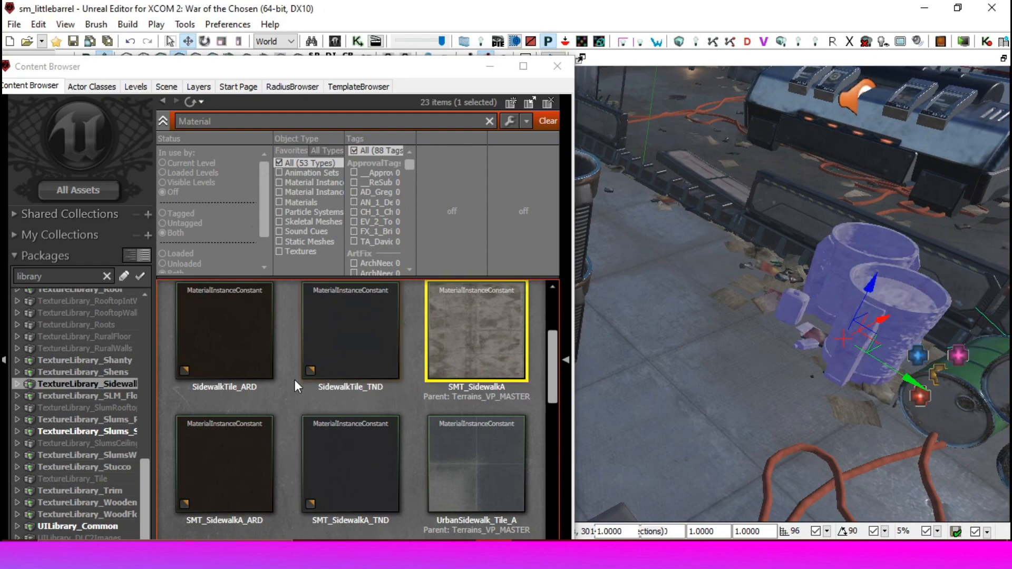
pyautogui.click(226, 338)
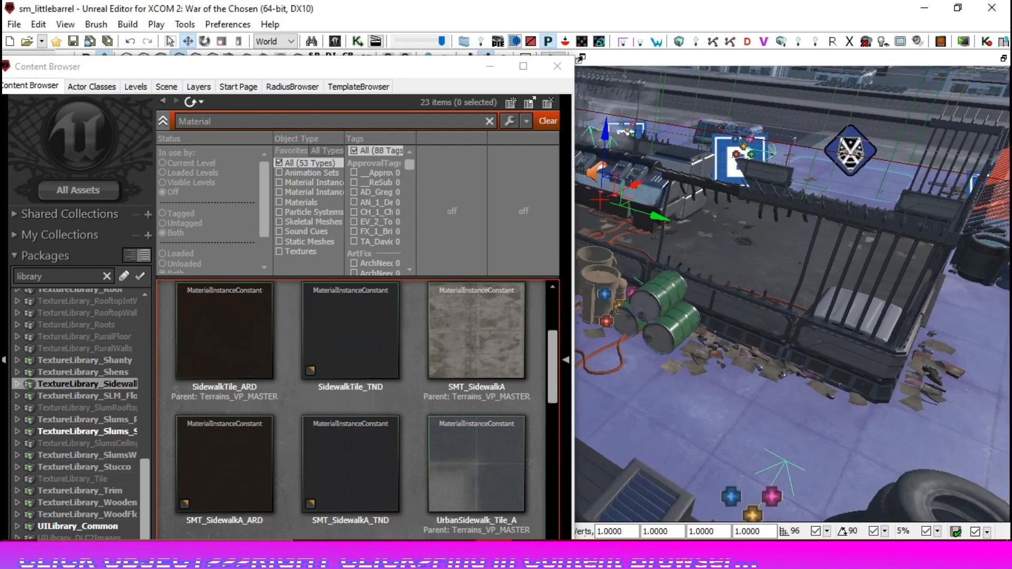
# Step: Find the green metal barrels' mesh in the Content Browser and look through the materials of the MetalBarrelA package
pyautogui.click(704, 361)
pyautogui.rightClick(709, 360)
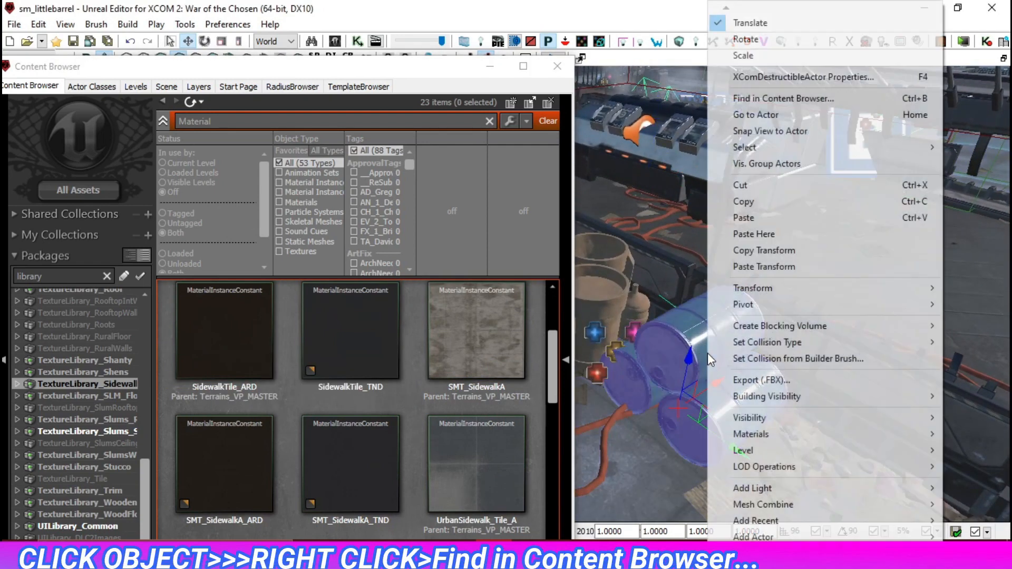
pyautogui.click(788, 100)
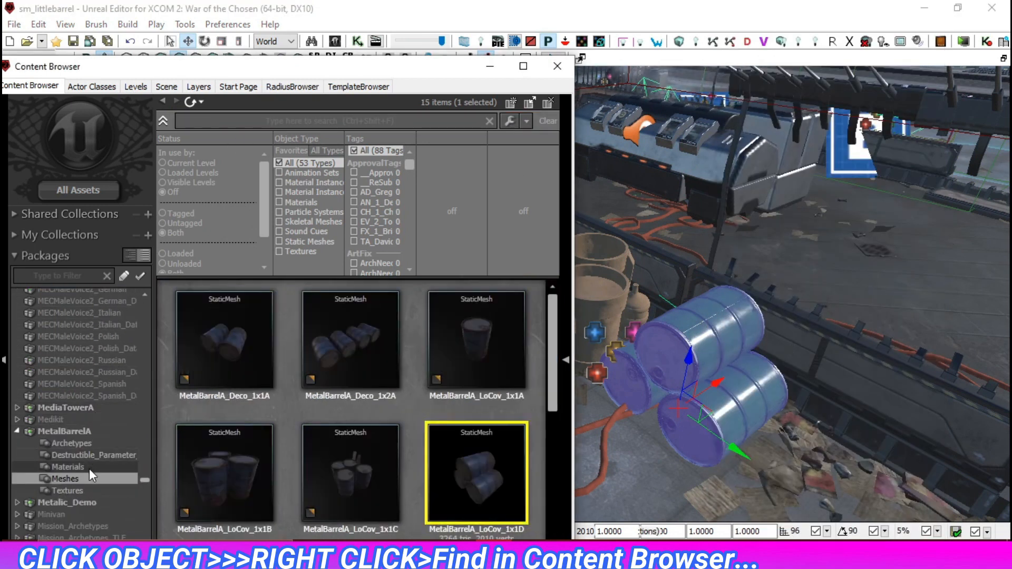
pyautogui.click(88, 467)
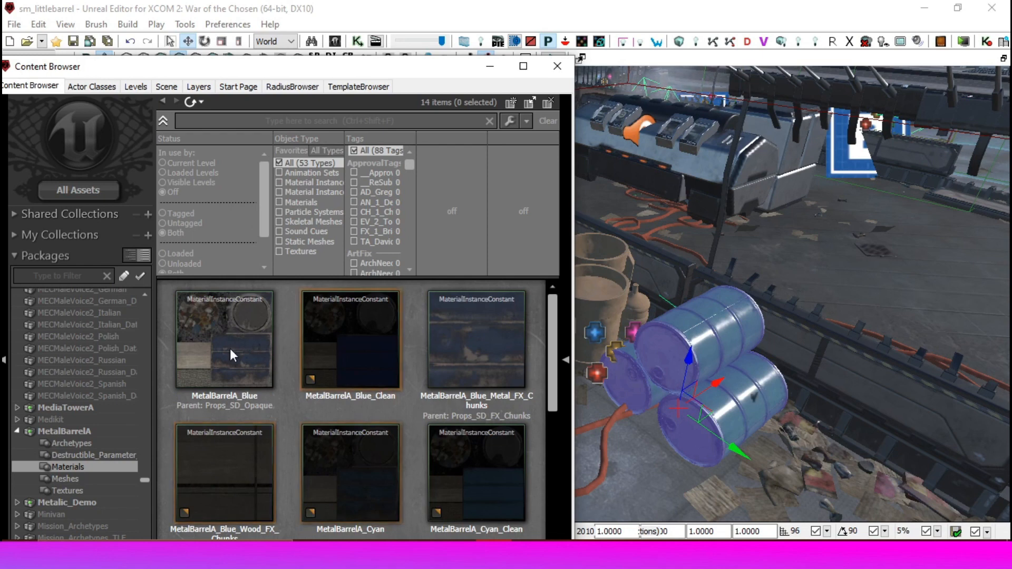
pyautogui.scroll(-3, 345, 407)
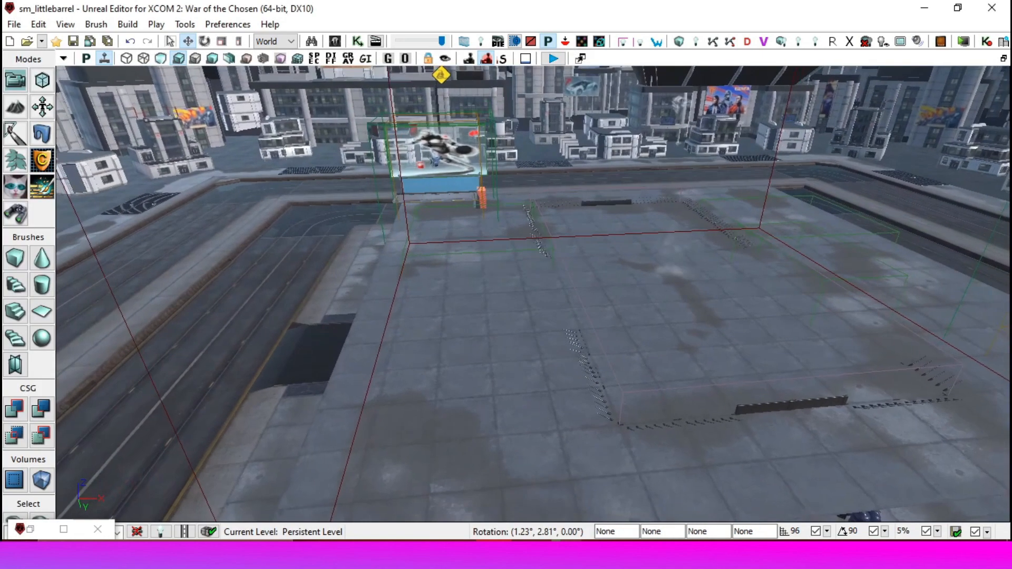
# Step: Select the parcel's ground, enter Mesh Paint mode and paint the red channel across it with a radius of 260.30
pyautogui.moveTo(532, 293); pyautogui.dragTo(614, 374, button='right')
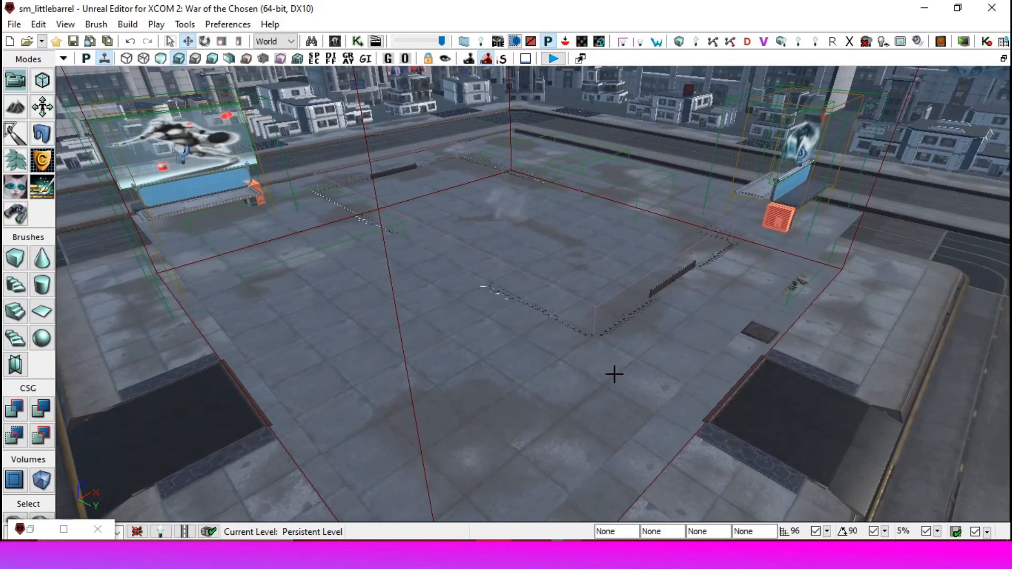
pyautogui.click(359, 327)
pyautogui.moveTo(363, 314)
pyautogui.mouseDown(button='right')
pyautogui.moveTo(316, 330)
pyautogui.moveTo(268, 322)
pyautogui.moveTo(322, 334)
pyautogui.moveTo(290, 300)
pyautogui.moveTo(311, 309)
pyautogui.moveTo(298, 303)
pyautogui.mouseUp(button='right')
pyautogui.click(16, 133)
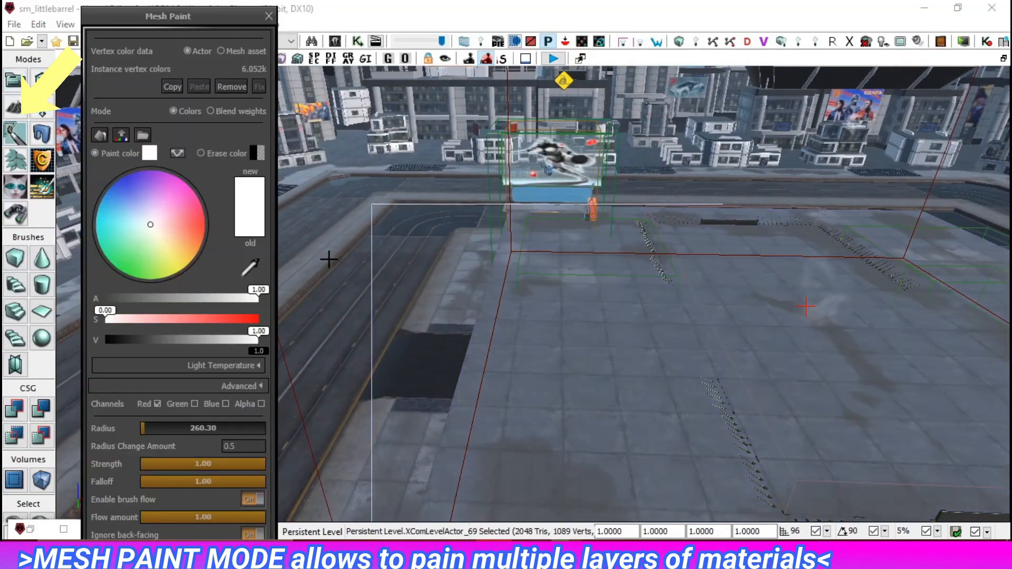
pyautogui.moveTo(390, 306); pyautogui.dragTo(438, 319, button='right')
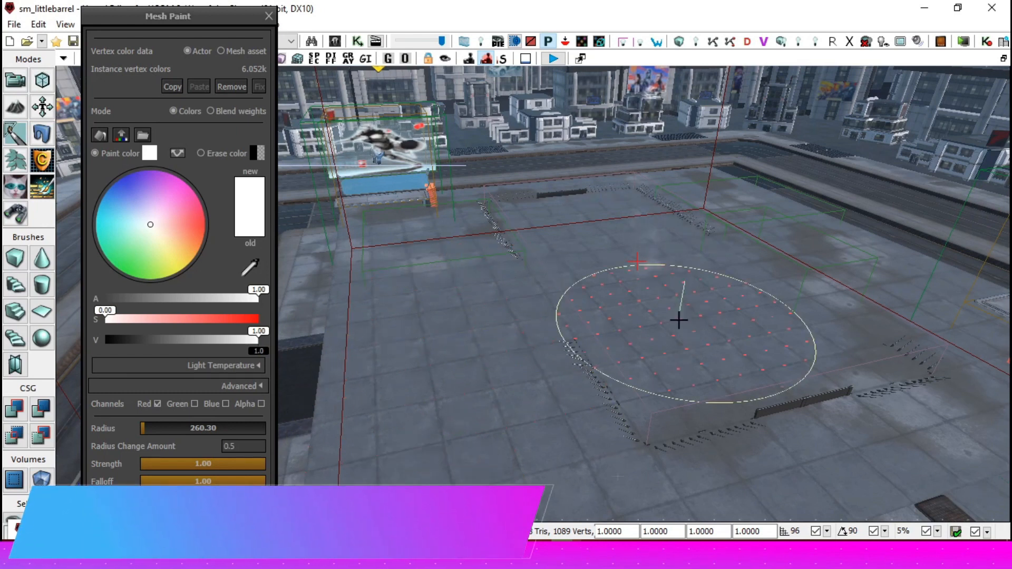
pyautogui.moveTo(453, 316)
pyautogui.keyDown('ctrl'); pyautogui.mouseDown()
pyautogui.moveTo(445, 244)
pyautogui.moveTo(441, 332)
pyautogui.moveTo(517, 320)
pyautogui.mouseUp(); pyautogui.keyUp('ctrl')
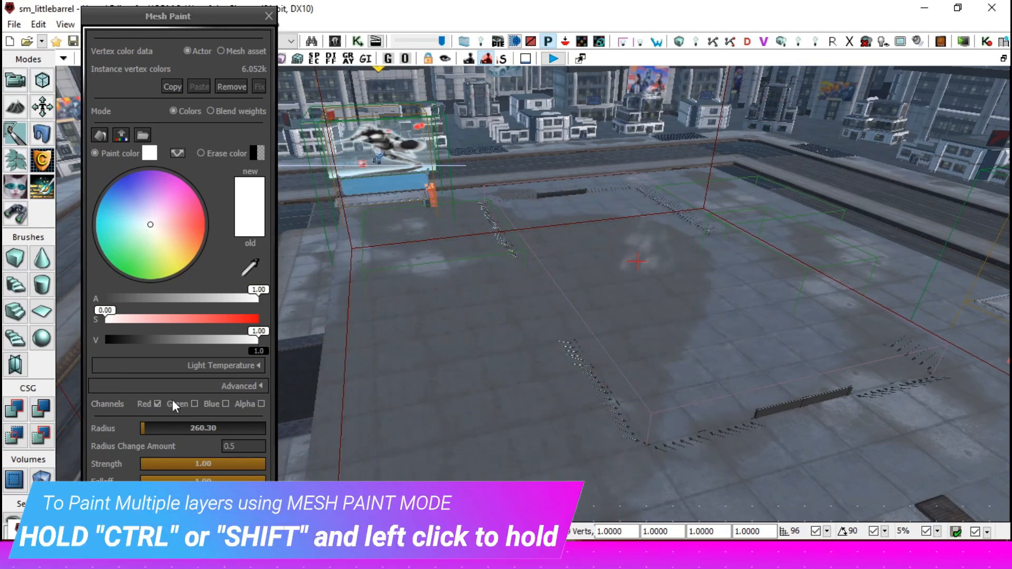
# Step: Paint the ground with the green and blue channels and turn on the wetness preview to show the puddle areas
pyautogui.click(194, 404)
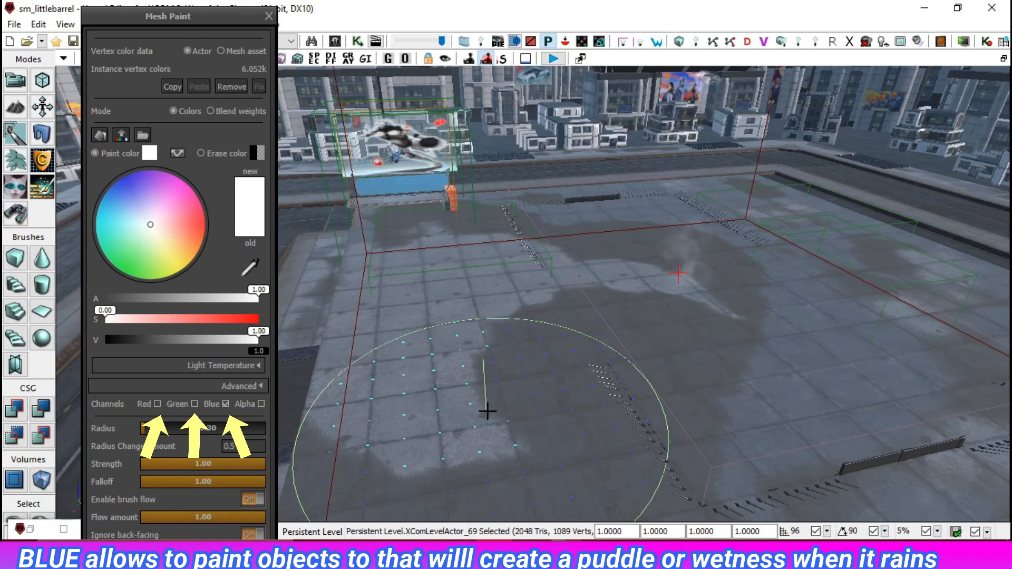
pyautogui.click(655, 44)
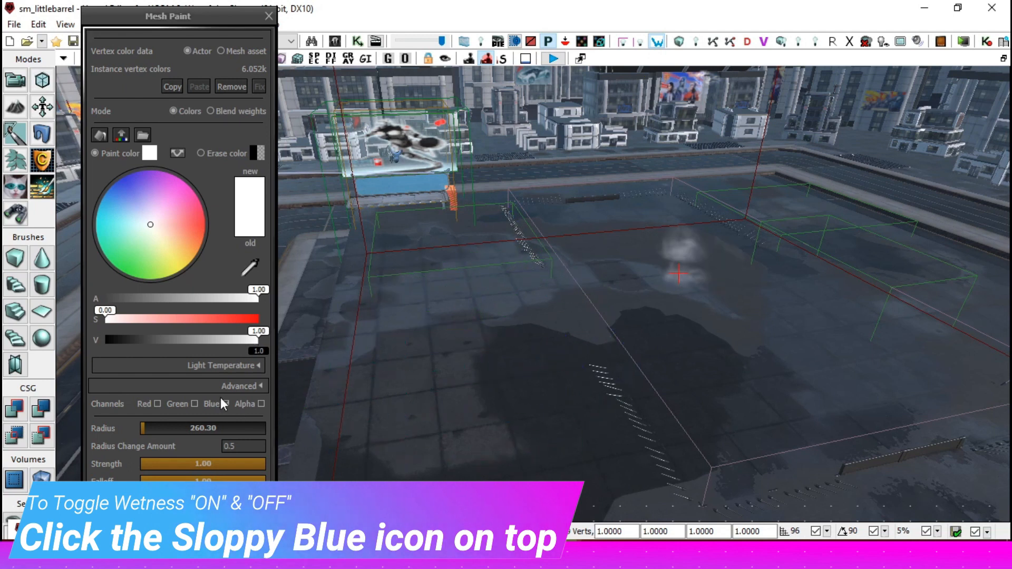
pyautogui.moveTo(521, 293)
pyautogui.keyDown('ctrl'); pyautogui.mouseDown()
pyautogui.moveTo(522, 382)
pyautogui.moveTo(646, 416)
pyautogui.mouseUp(); pyautogui.keyUp('ctrl')
pyautogui.moveTo(642, 415); pyautogui.dragTo(680, 474, button='right')
pyautogui.moveTo(642, 416)
pyautogui.keyDown('ctrl'); pyautogui.mouseDown()
pyautogui.moveTo(726, 195)
pyautogui.moveTo(580, 169)
pyautogui.moveTo(436, 199)
pyautogui.moveTo(455, 290)
pyautogui.mouseUp(); pyautogui.keyUp('ctrl')
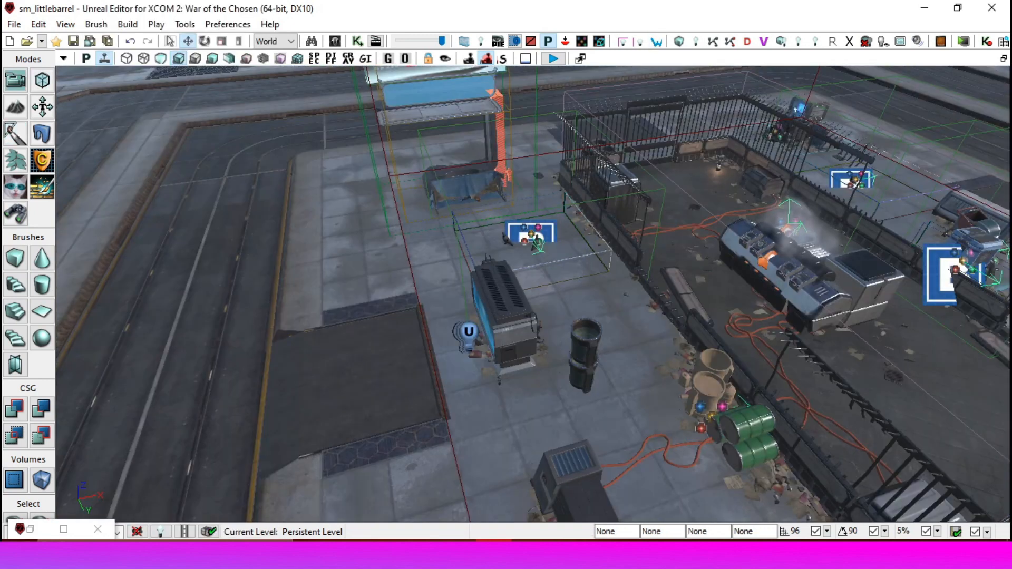
# Step: Bring up the Content Browser, filter the packages by "graf" and show the contents of GraffitiDecals_A
pyautogui.moveTo(836, 360); pyautogui.dragTo(917, 360, button='middle')
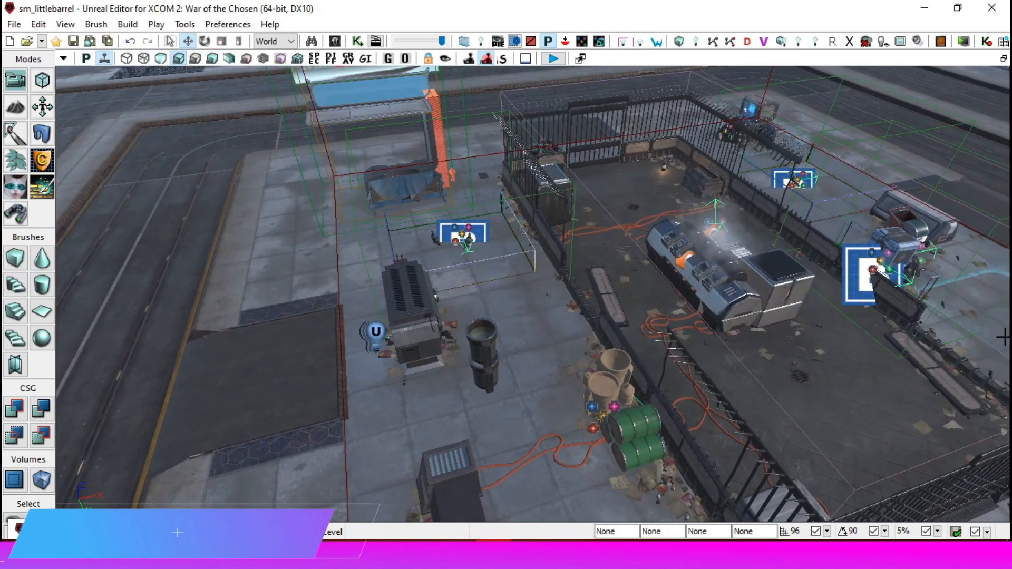
pyautogui.moveTo(533, 294); pyautogui.dragTo(579, 294, button='right')
pyautogui.click(95, 527)
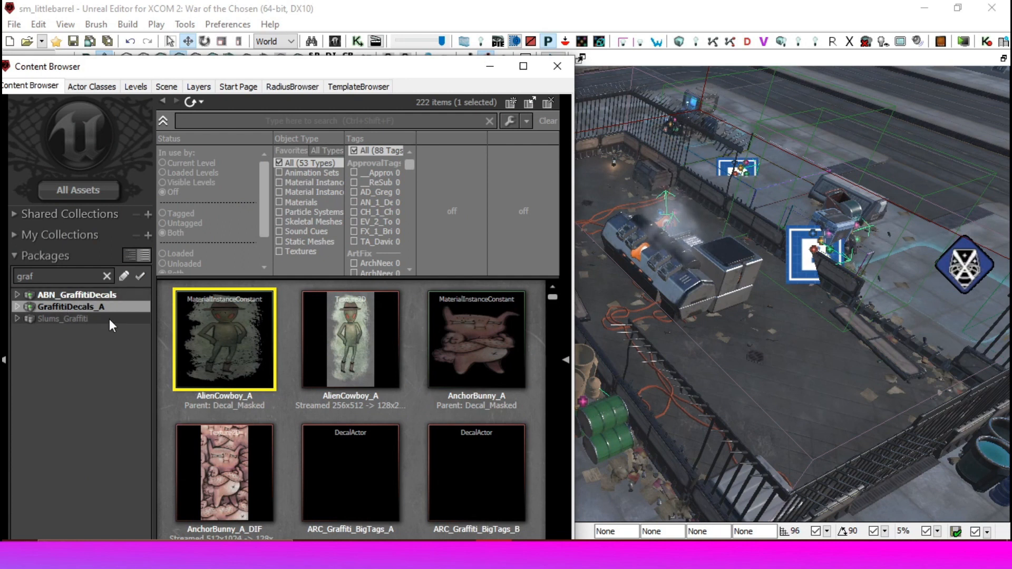
# Step: Place the AlienCowboy_A graffiti material in the parcel as a decal beside the fenced enclosure and select the decal actor
pyautogui.moveTo(780, 366); pyautogui.dragTo(746, 364, button='right')
pyautogui.moveTo(217, 331); pyautogui.dragTo(754, 210)
pyautogui.moveTo(590, 211); pyautogui.dragTo(651, 275)
pyautogui.click(491, 68)
pyautogui.press('d')
pyautogui.click(30, 529)
pyautogui.moveTo(230, 349); pyautogui.dragTo(624, 356)
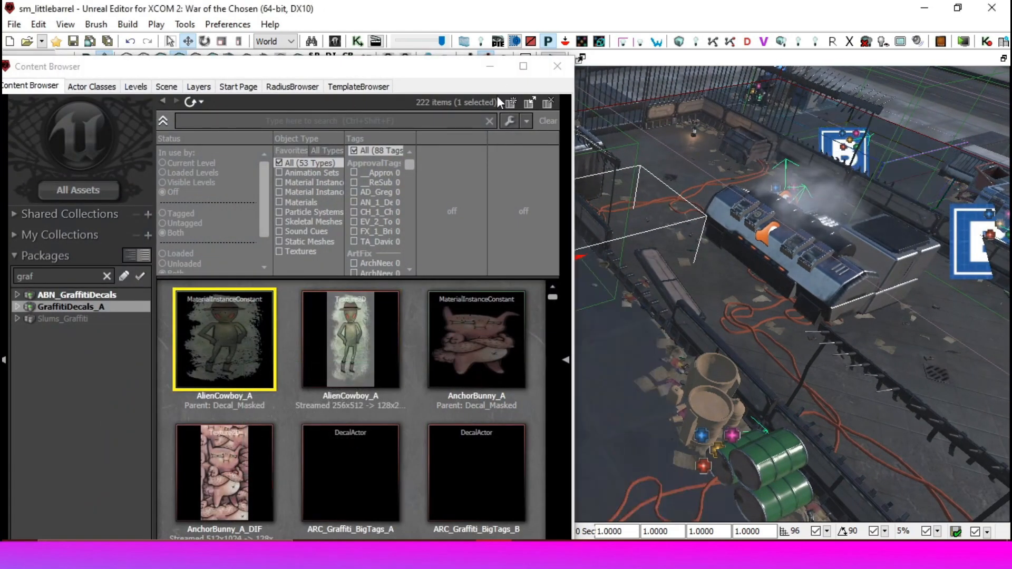
pyautogui.click(490, 67)
pyautogui.moveTo(474, 122); pyautogui.dragTo(146, 41, button='right')
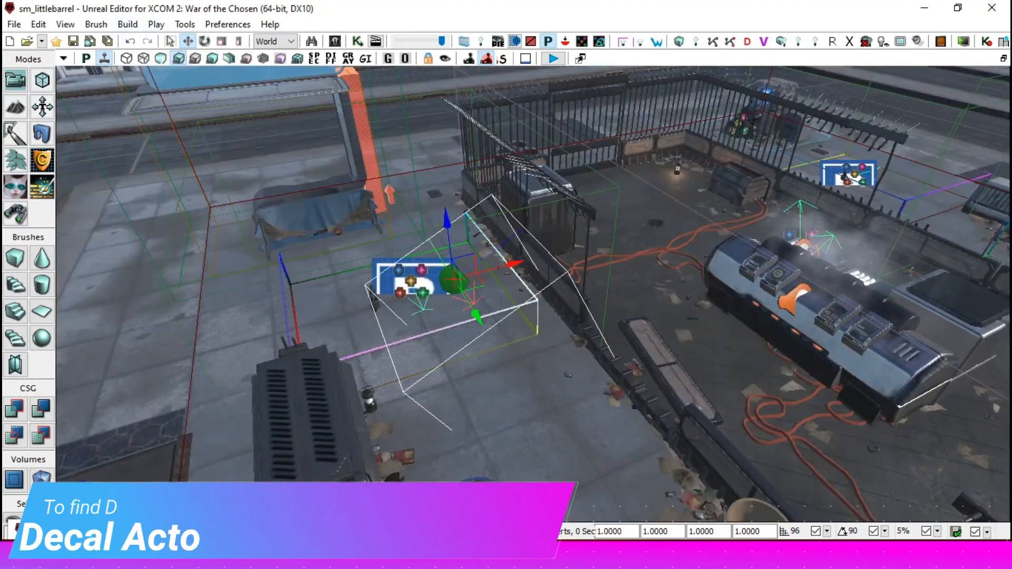
pyautogui.doubleClick(451, 279)
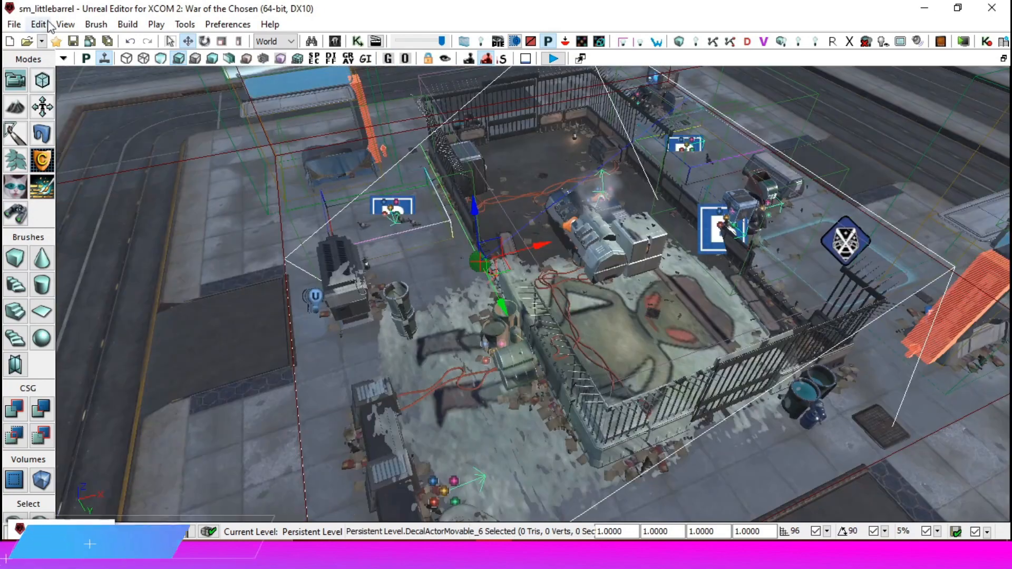
# Step: Set the parcel view's detail mode to Low
pyautogui.click(66, 24)
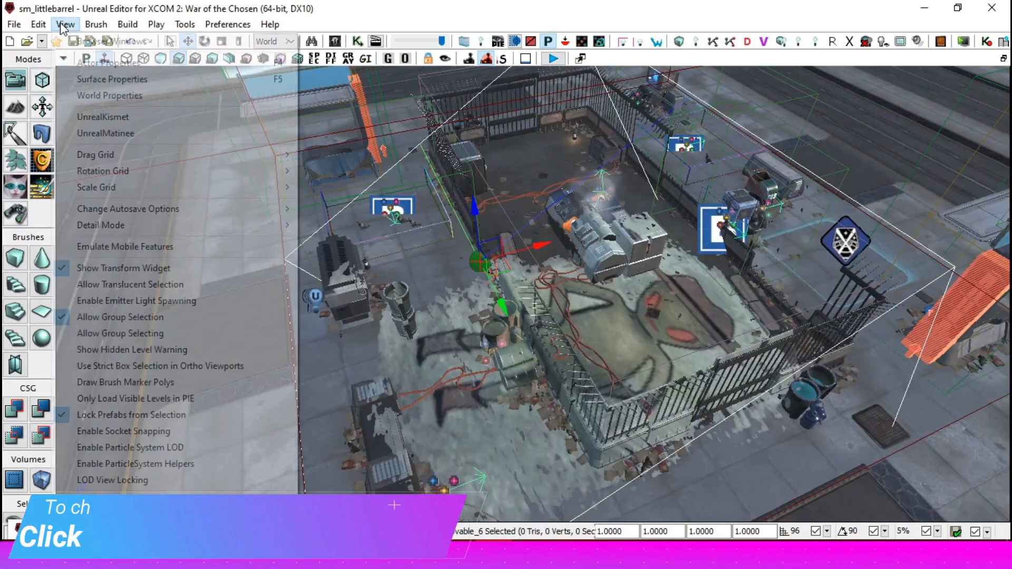
pyautogui.moveTo(138, 226)
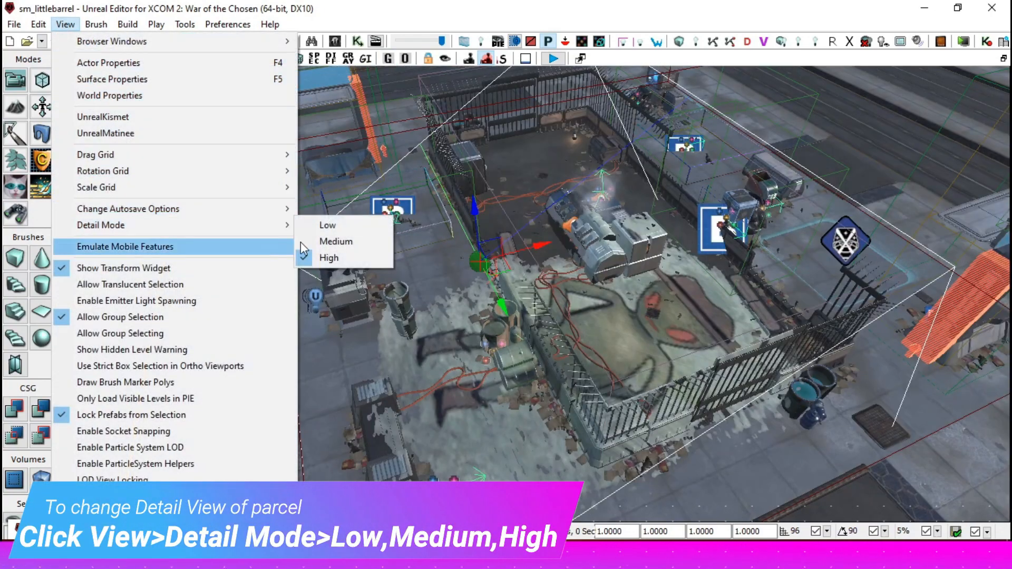
pyautogui.click(342, 226)
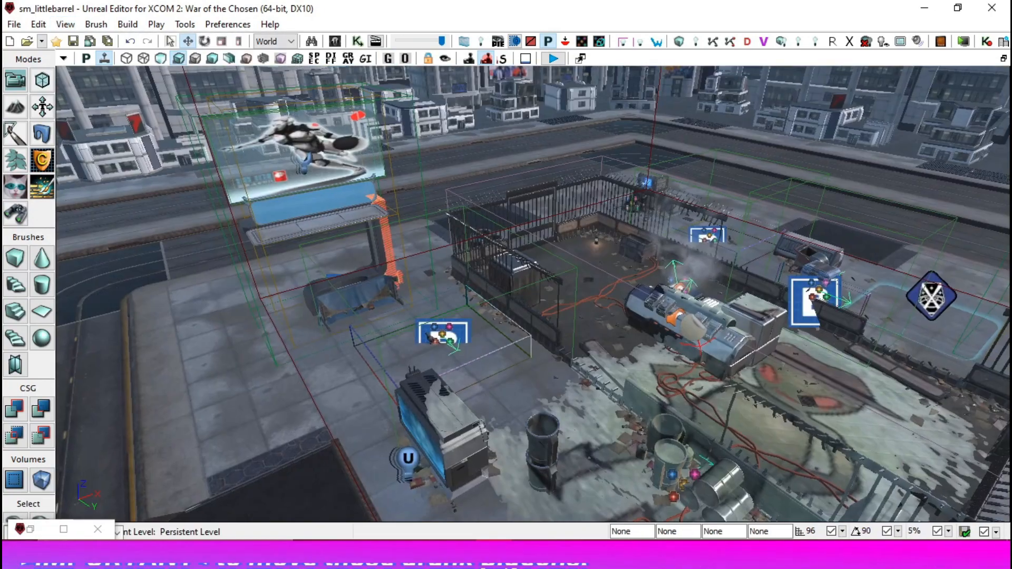
# Step: Select the blueprint actor on the pavement near the bus shelter and move it into the fenced enclosure
pyautogui.moveTo(422, 262); pyautogui.dragTo(423, 262, button='right')
pyautogui.click(513, 290)
pyautogui.moveTo(582, 308); pyautogui.dragTo(790, 288)
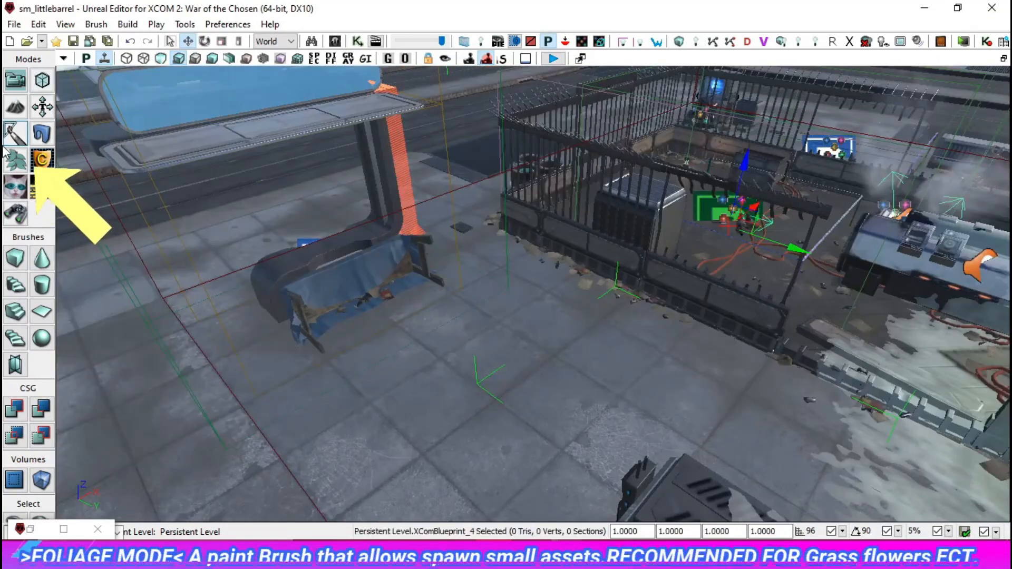
# Step: Enter Foliage mode, browse the available meshes and pick the SlumsStreetDebr mesh listed just above GeneratorsADeco
pyautogui.click(16, 161)
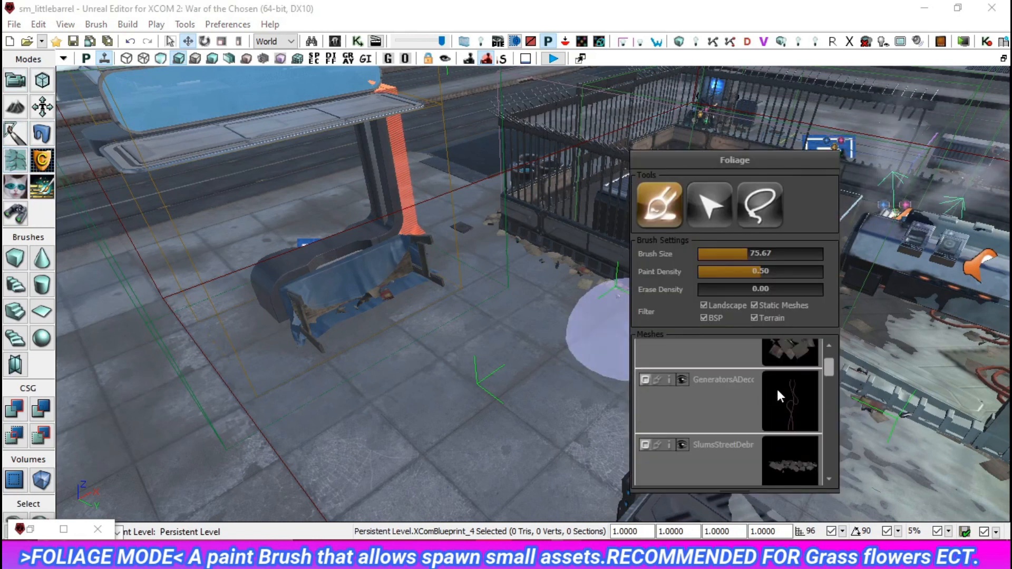
pyautogui.scroll(1, 777, 389)
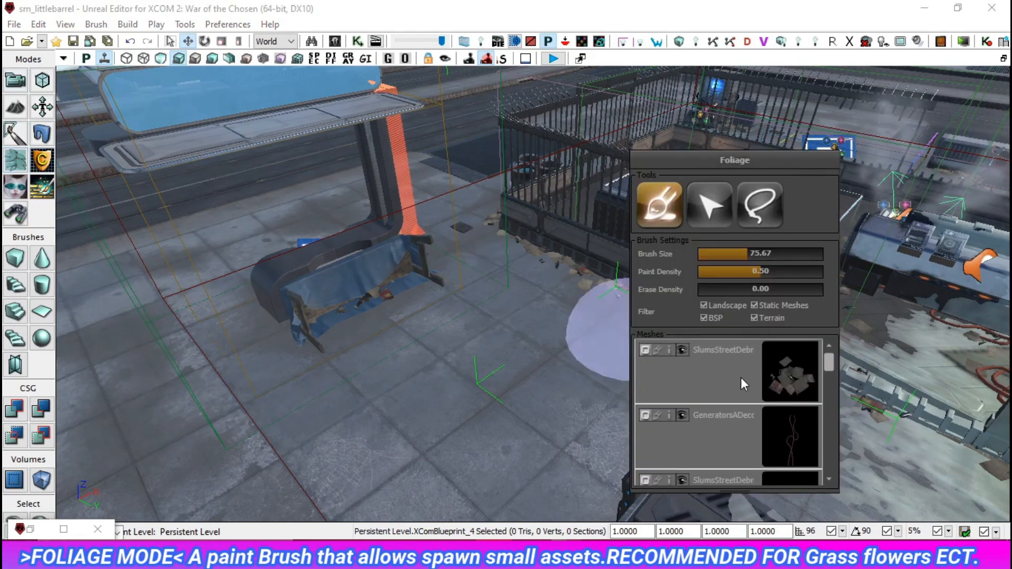
pyautogui.scroll(-1, 706, 401)
pyautogui.scroll(-3, 707, 400)
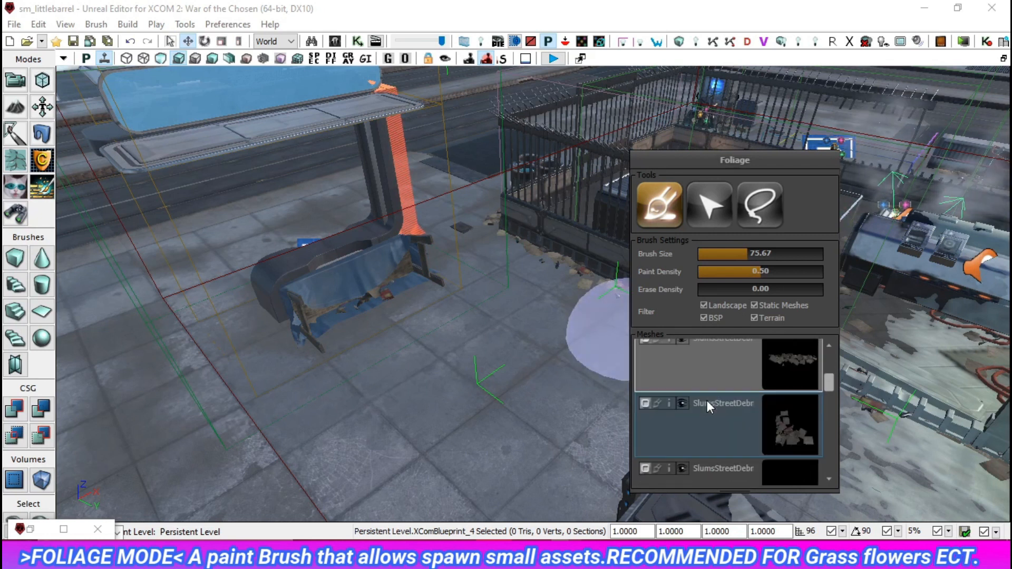
pyautogui.scroll(6, 707, 401)
pyautogui.click(713, 394)
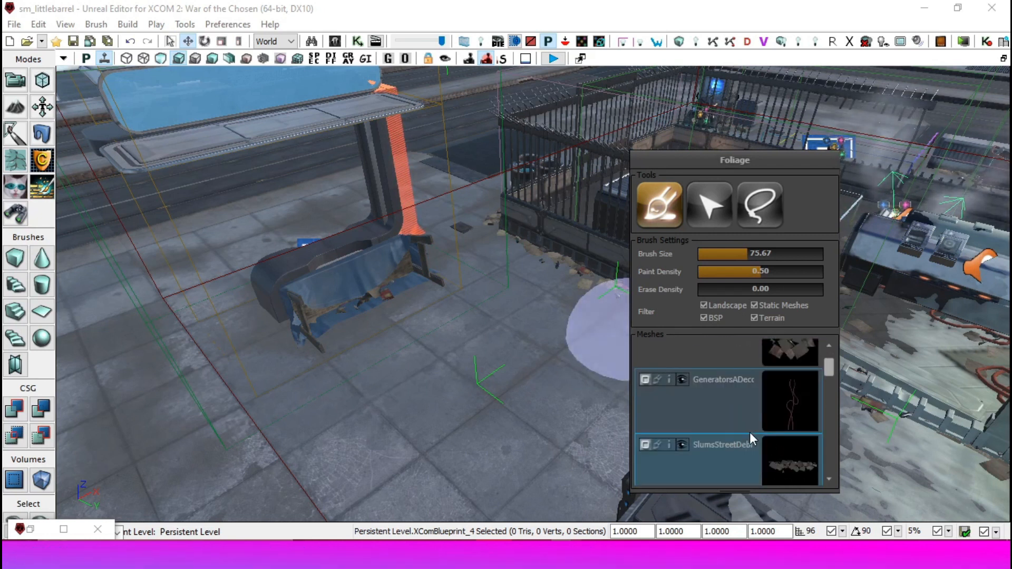
pyautogui.click(717, 378)
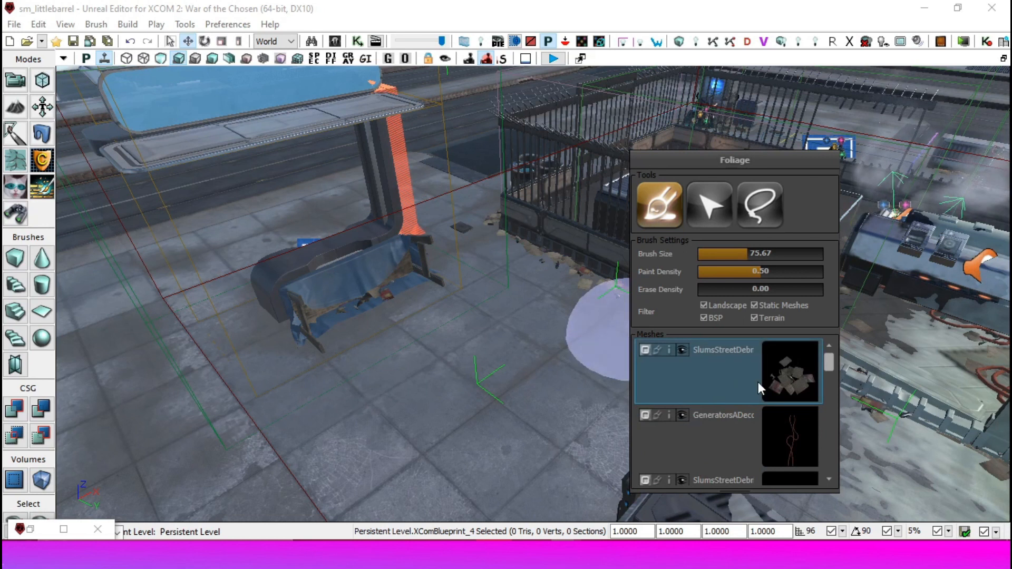
# Step: Paint several patches of the street debris mesh onto the pavement in front of the bus shelter
pyautogui.keyDown('ctrl'); pyautogui.click(391, 369); pyautogui.keyUp('ctrl')
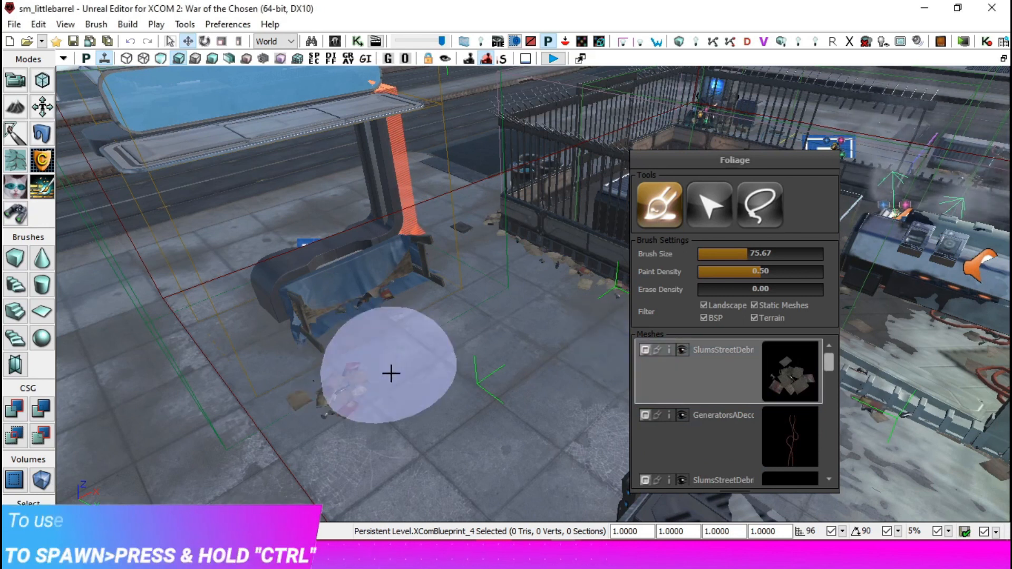
pyautogui.keyDown('ctrl'); pyautogui.click(462, 371); pyautogui.keyUp('ctrl')
pyautogui.keyDown('ctrl'); pyautogui.click(457, 457); pyautogui.keyUp('ctrl')
pyautogui.keyDown('ctrl'); pyautogui.click(511, 361); pyautogui.keyUp('ctrl')
pyautogui.keyDown('ctrl'); pyautogui.click(438, 315); pyautogui.keyUp('ctrl')
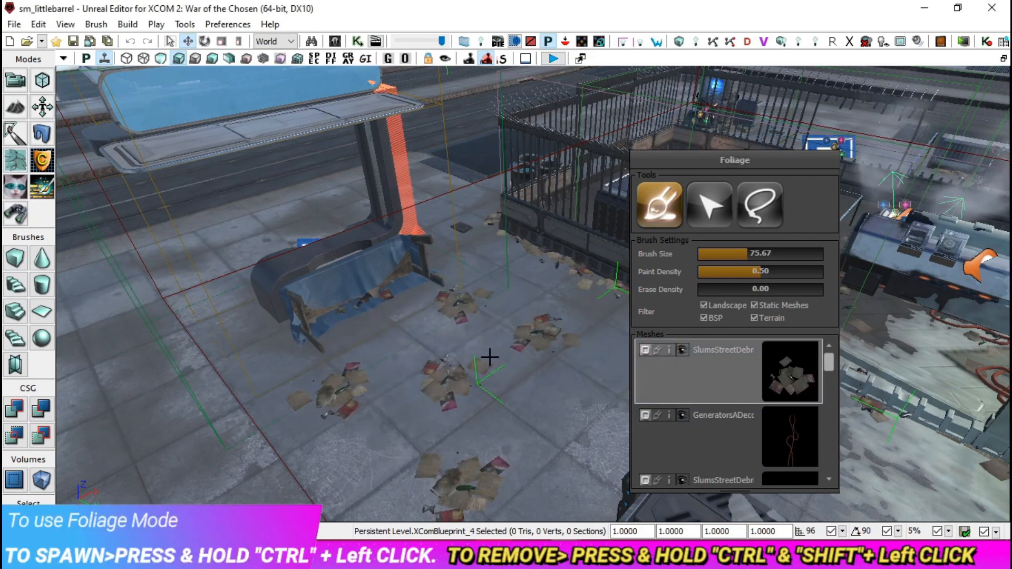
# Step: Erase the painted street debris patches from the pavement with the foliage brush
pyautogui.keyDown('ctrl'); pyautogui.keyDown('shift'); pyautogui.click(441, 321); pyautogui.keyUp('shift'); pyautogui.keyUp('ctrl')
pyautogui.keyDown('ctrl'); pyautogui.keyDown('shift'); pyautogui.click(388, 375); pyautogui.keyUp('shift'); pyautogui.keyUp('ctrl')
pyautogui.keyDown('ctrl'); pyautogui.keyDown('shift'); pyautogui.click(457, 454); pyautogui.keyUp('shift'); pyautogui.keyUp('ctrl')
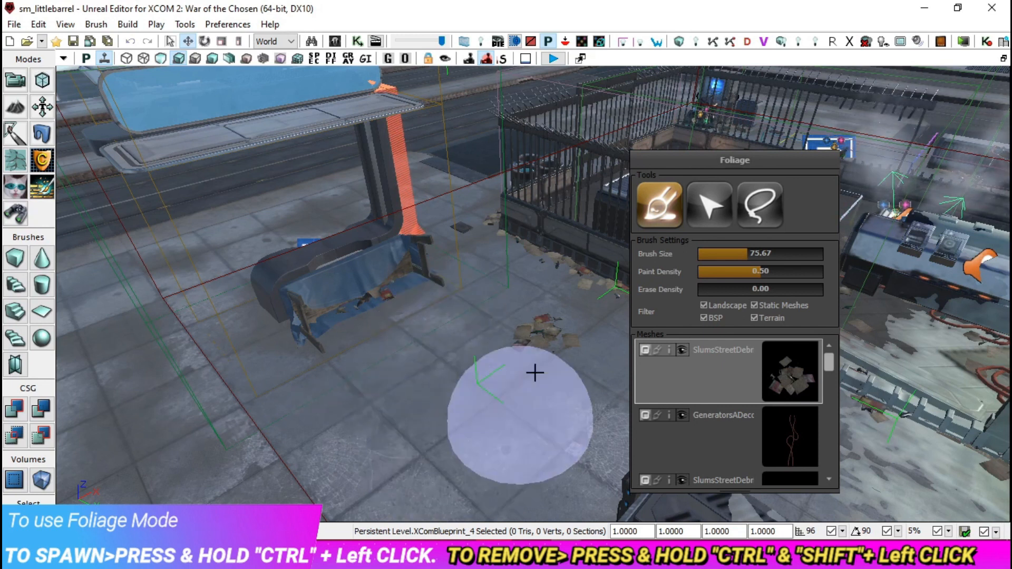
pyautogui.keyDown('ctrl'); pyautogui.keyDown('shift'); pyautogui.click(525, 338); pyautogui.keyUp('shift'); pyautogui.keyUp('ctrl')
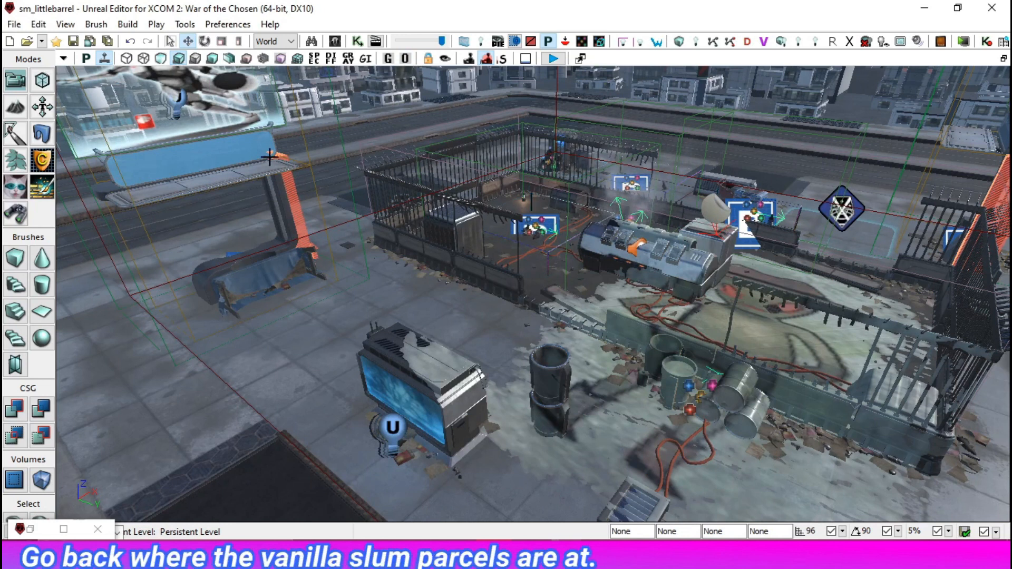
# Step: Open the vanilla parcel md_Laundromat_01.umap from the Slums folder and dismiss the Map Check report
pyautogui.click(14, 25)
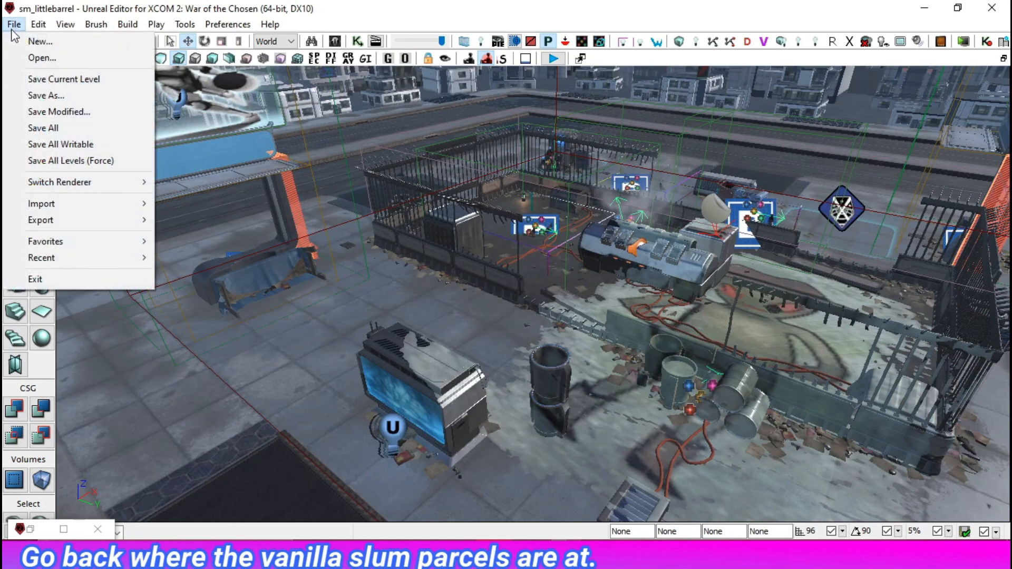
pyautogui.click(26, 63)
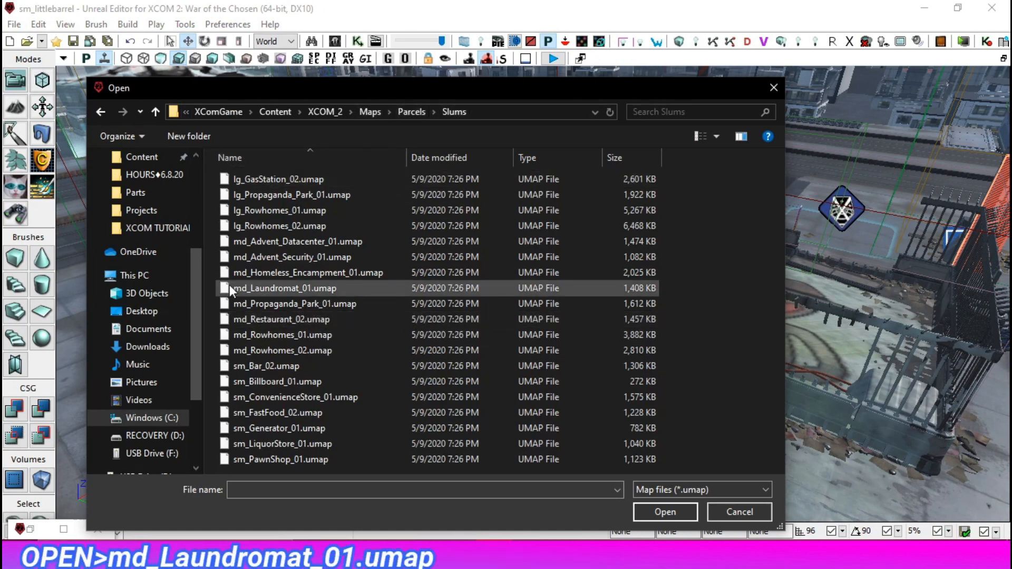
pyautogui.doubleClick(332, 289)
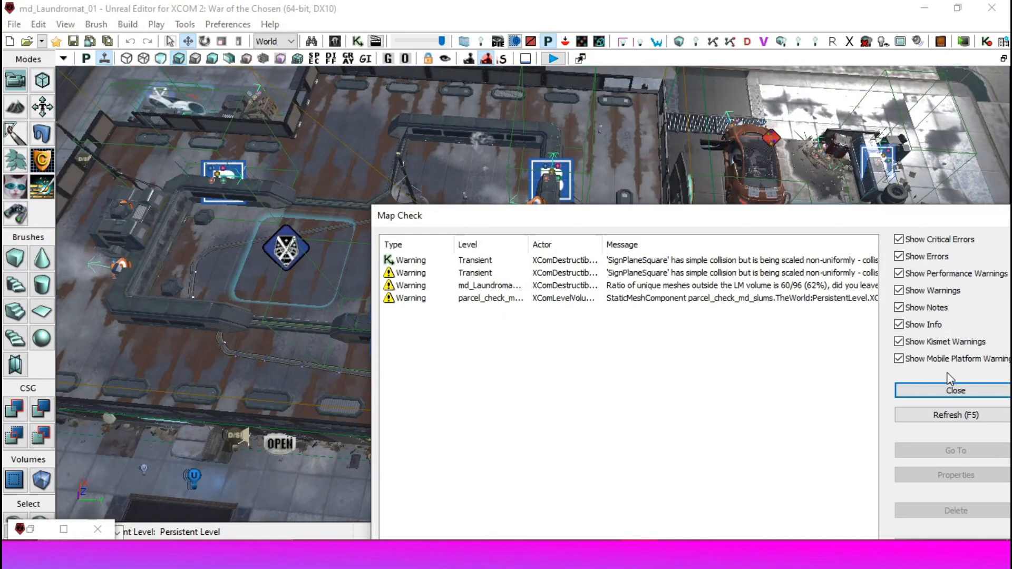
pyautogui.click(948, 390)
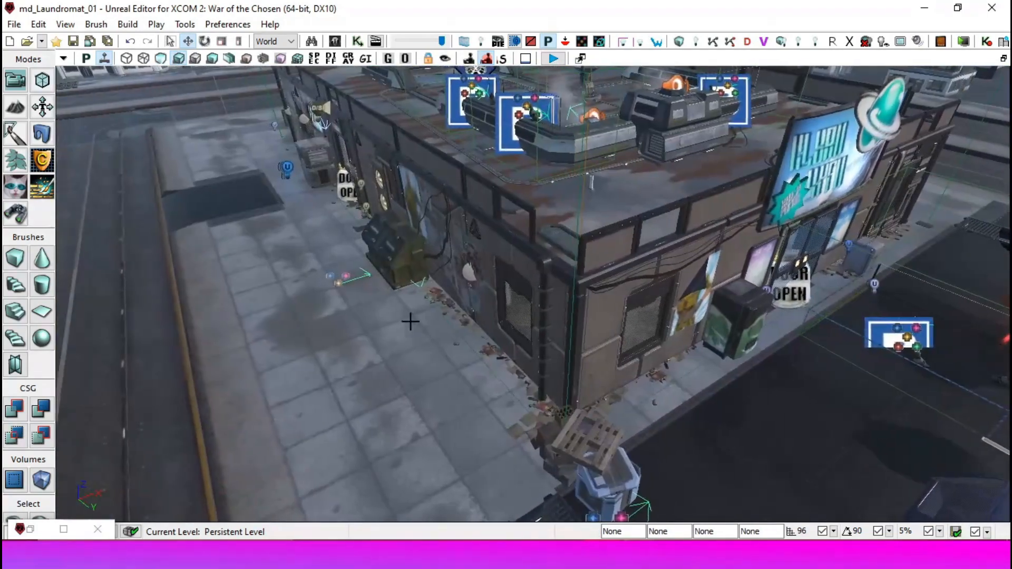
# Step: Move the laundromat's street-side wall group away from the building to the road edge and ungroup it
pyautogui.click(442, 261)
pyautogui.moveTo(528, 305); pyautogui.dragTo(258, 387)
pyautogui.moveTo(258, 387); pyautogui.dragTo(657, 346, button='right')
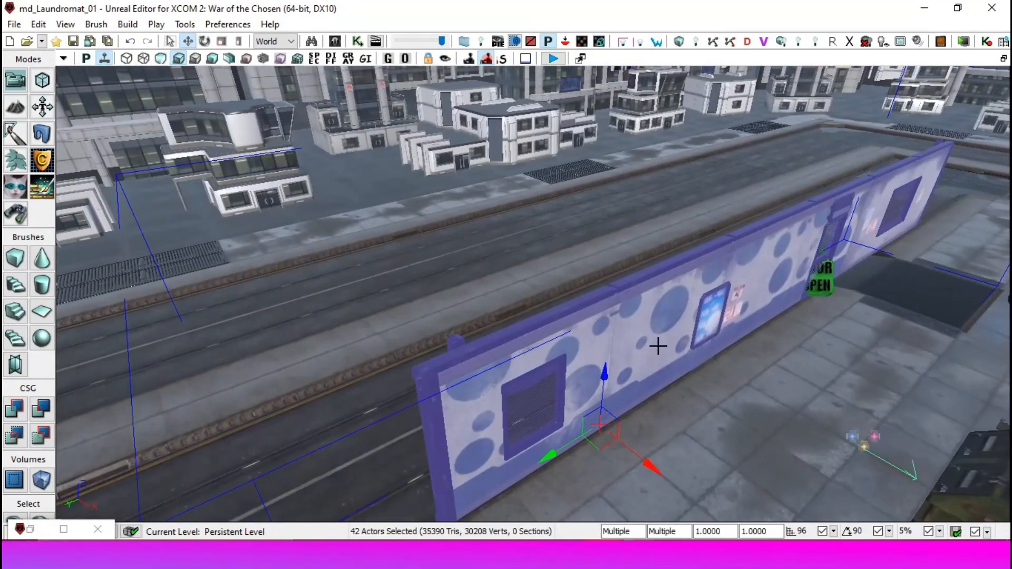
pyautogui.rightClick(658, 345)
pyautogui.moveTo(585, 166)
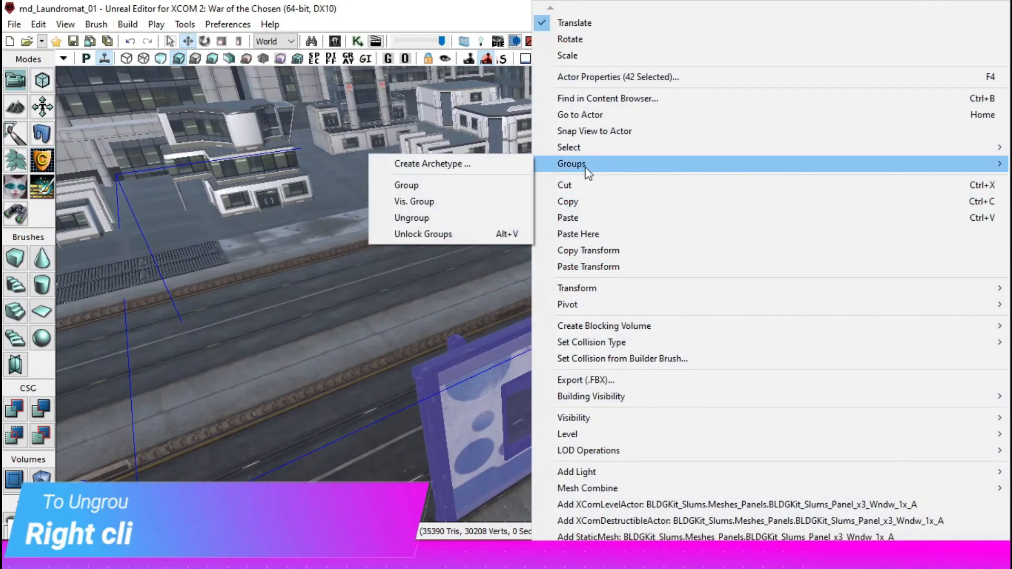
pyautogui.click(425, 220)
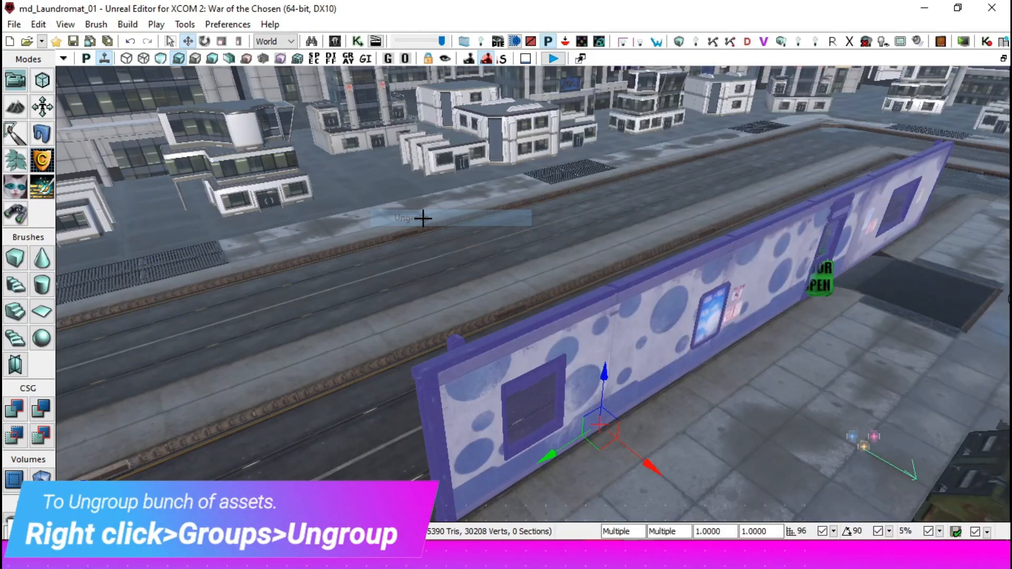
# Step: Select two pieces at the end of the ungrouped wall together and move them farther along the road edge
pyautogui.moveTo(453, 311); pyautogui.dragTo(517, 326, button='right')
pyautogui.click(537, 336)
pyautogui.moveTo(567, 351)
pyautogui.mouseDown(button='right')
pyautogui.moveTo(586, 350)
pyautogui.moveTo(564, 348)
pyautogui.mouseUp(button='right')
pyautogui.keyDown('ctrl'); pyautogui.click(448, 313); pyautogui.keyUp('ctrl')
pyautogui.moveTo(460, 415); pyautogui.dragTo(747, 443)
pyautogui.moveTo(606, 379); pyautogui.dragTo(637, 377, button='right')
# Step: Duplicate a separated wall window panel and offset the copy along the road edge
pyautogui.click(544, 240)
pyautogui.moveTo(639, 286)
pyautogui.mouseDown(button='right')
pyautogui.moveTo(630, 285)
pyautogui.moveTo(650, 285)
pyautogui.mouseUp(button='right')
pyautogui.keyDown('alt'); pyautogui.moveTo(463, 330); pyautogui.dragTo(632, 384); pyautogui.keyUp('alt')
pyautogui.moveTo(696, 293); pyautogui.dragTo(682, 291, button='right')
pyautogui.click(667, 364)
pyautogui.moveTo(666, 364); pyautogui.dragTo(326, 297, button='right')
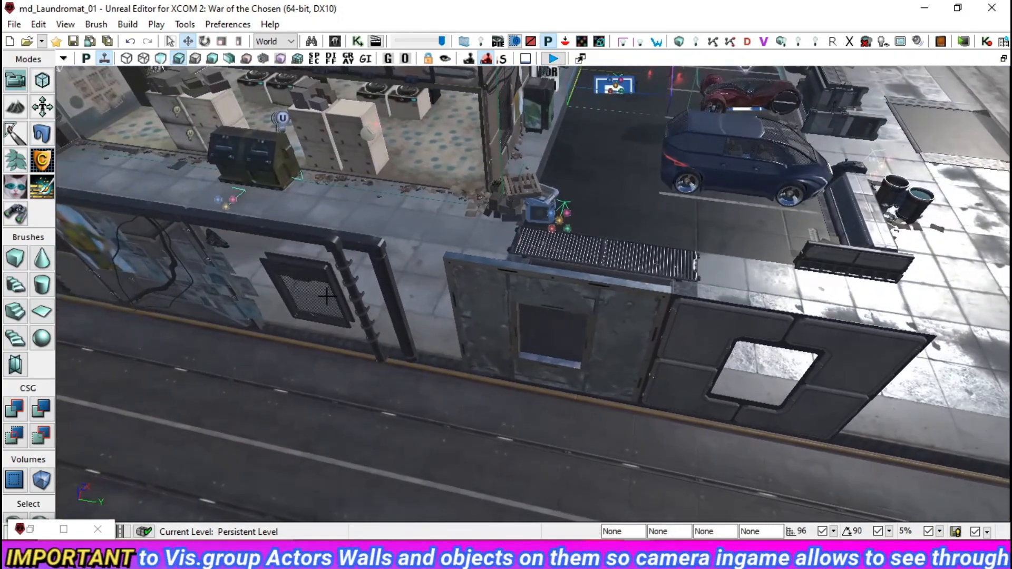
# Step: Select the leftover window frame, pipe, top trim and corner post together and move them onto the separated wall panel
pyautogui.click(314, 272)
pyautogui.keyDown('ctrl'); pyautogui.click(344, 259); pyautogui.keyUp('ctrl')
pyautogui.keyDown('ctrl'); pyautogui.click(354, 282); pyautogui.keyUp('ctrl')
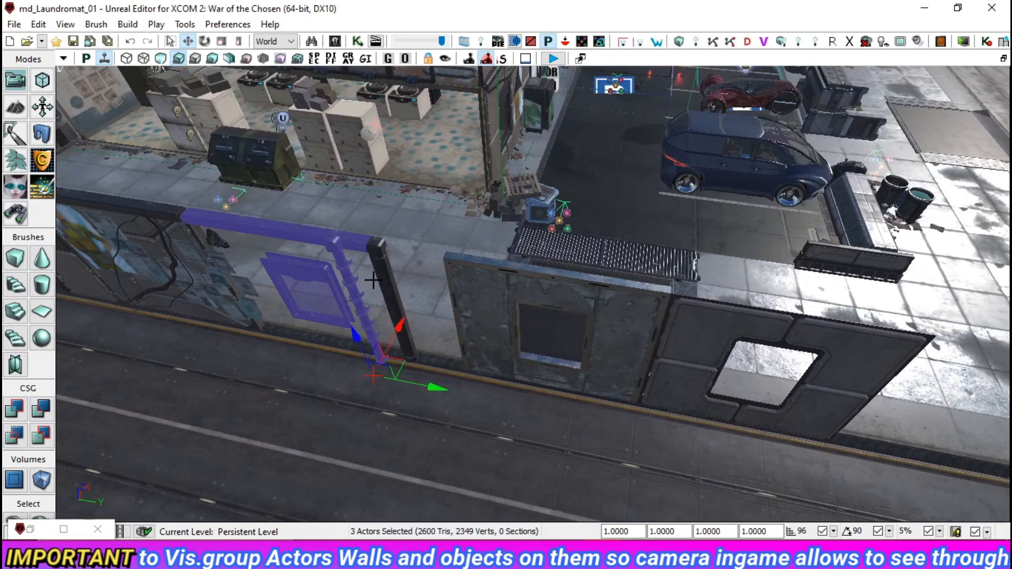
pyautogui.moveTo(475, 370); pyautogui.dragTo(700, 408)
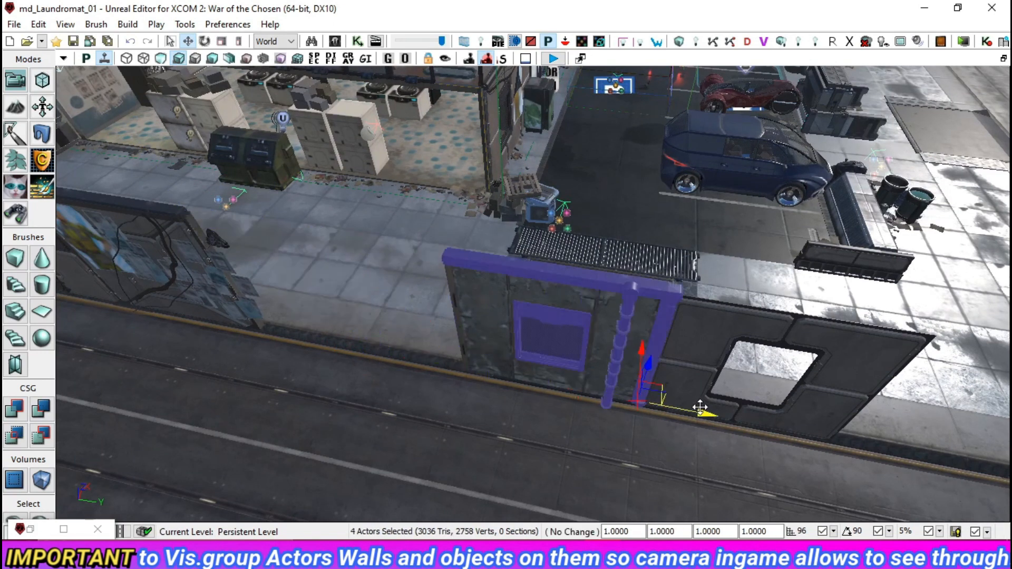
# Step: Add the wall panel to the selected trim pieces and combine them all into a visibility group
pyautogui.keyDown('ctrl'); pyautogui.click(508, 282); pyautogui.keyUp('ctrl')
pyautogui.rightClick(509, 282)
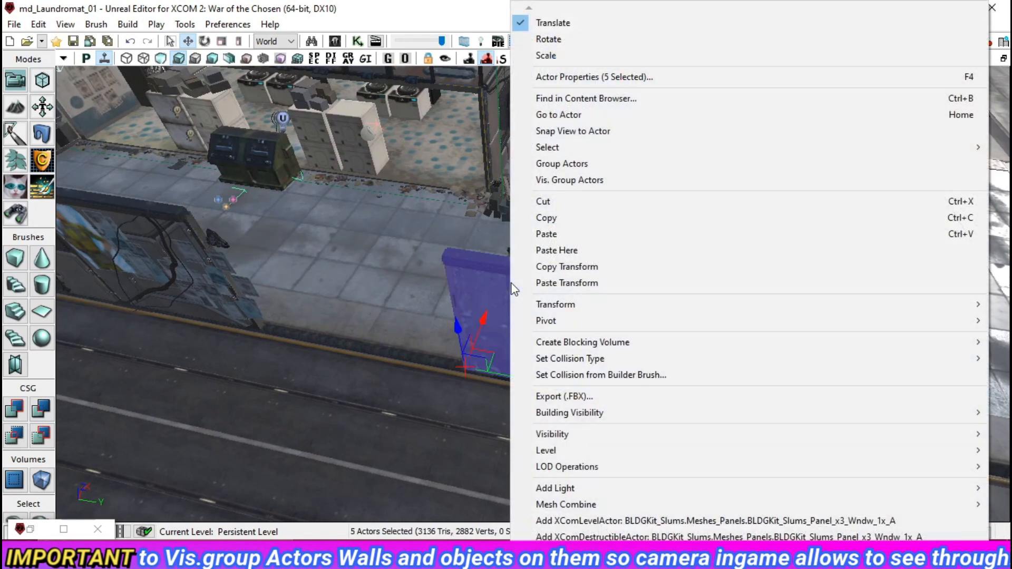
pyautogui.click(567, 177)
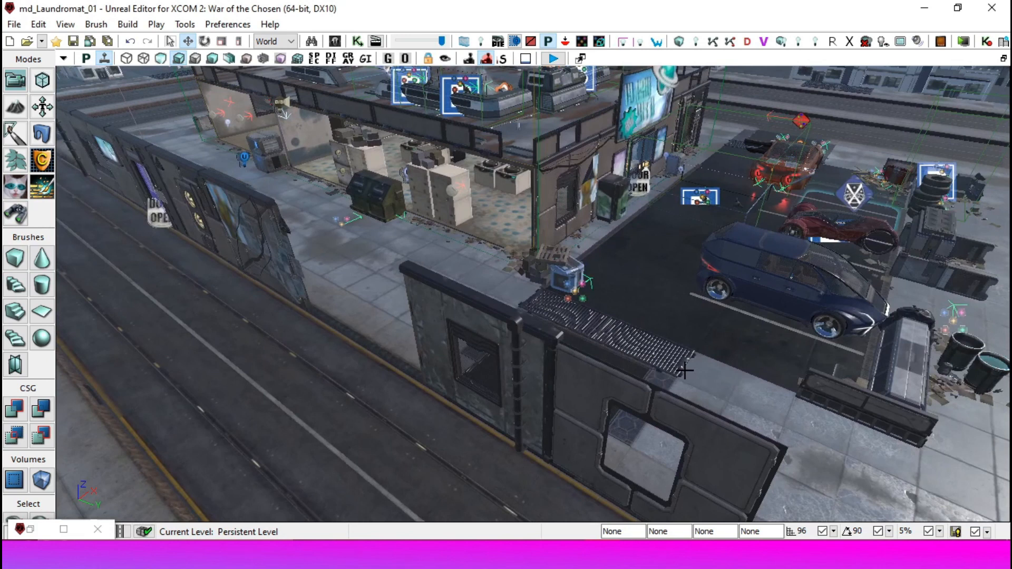
# Step: Find the plain window panel's mesh in the Content Browser and look through the contents of the BLDGKit_Slums package
pyautogui.moveTo(685, 370); pyautogui.dragTo(677, 360, button='middle')
pyautogui.click(528, 381)
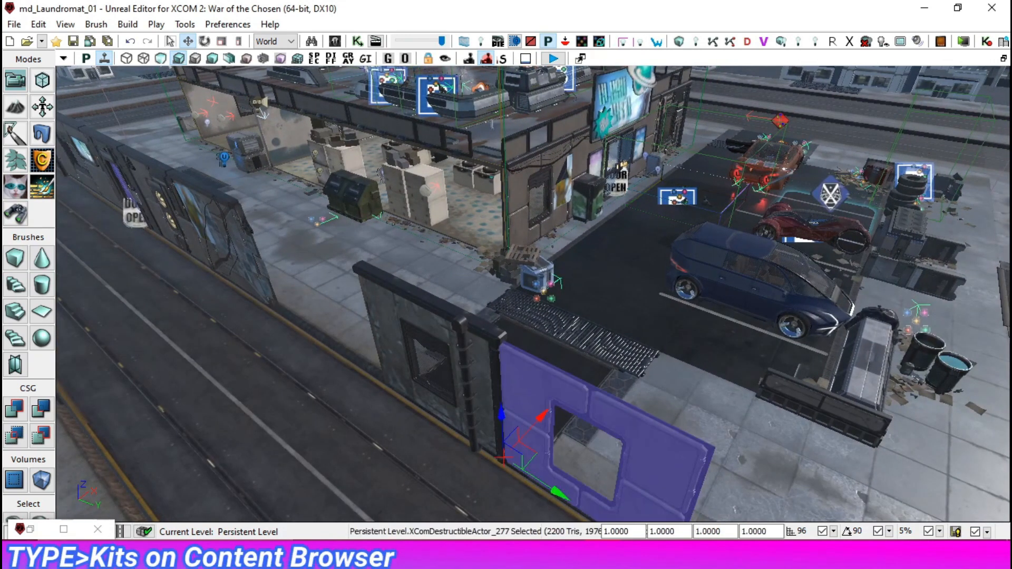
pyautogui.rightClick(528, 381)
pyautogui.click(574, 99)
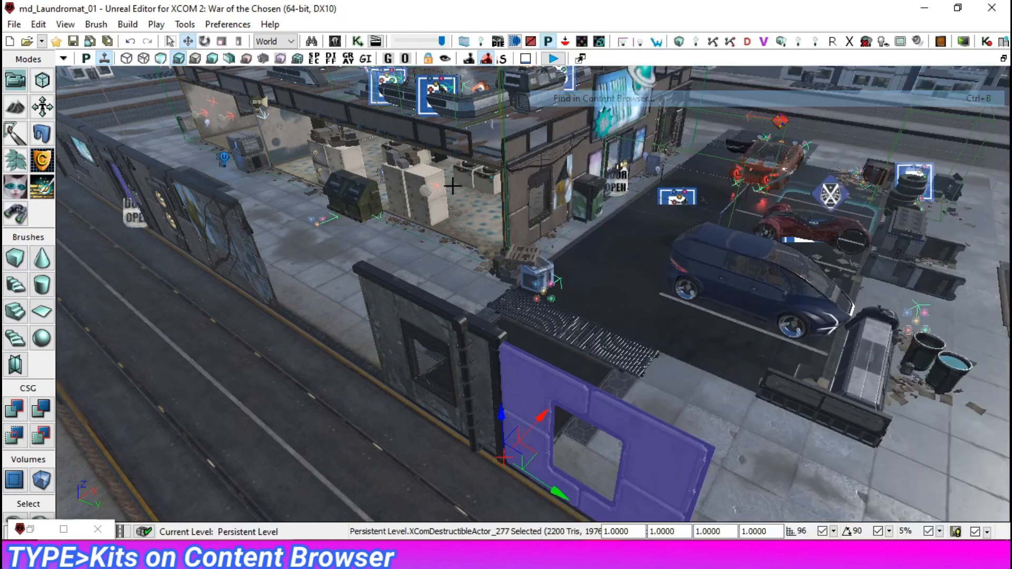
pyautogui.click(41, 528)
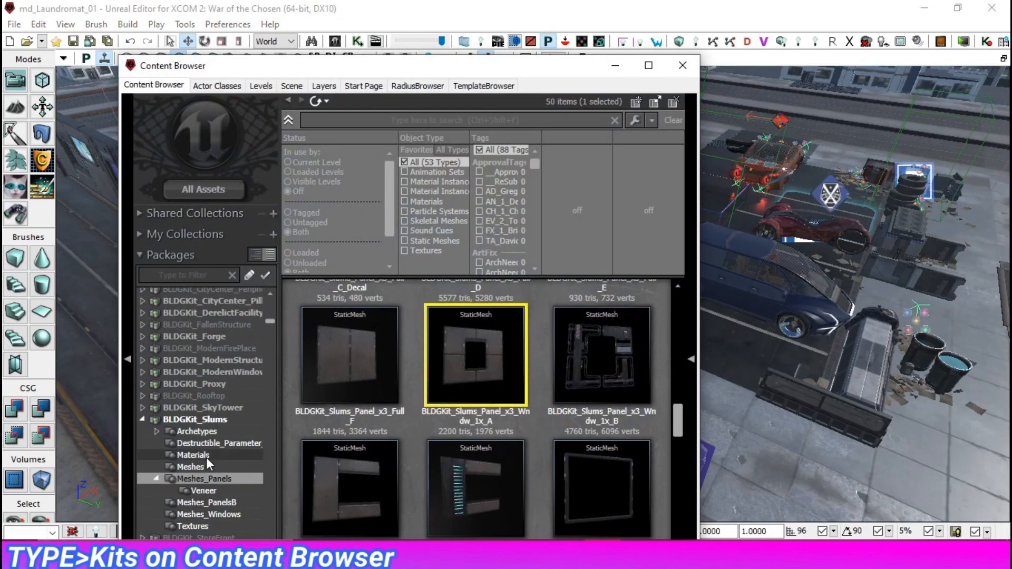
pyautogui.click(217, 419)
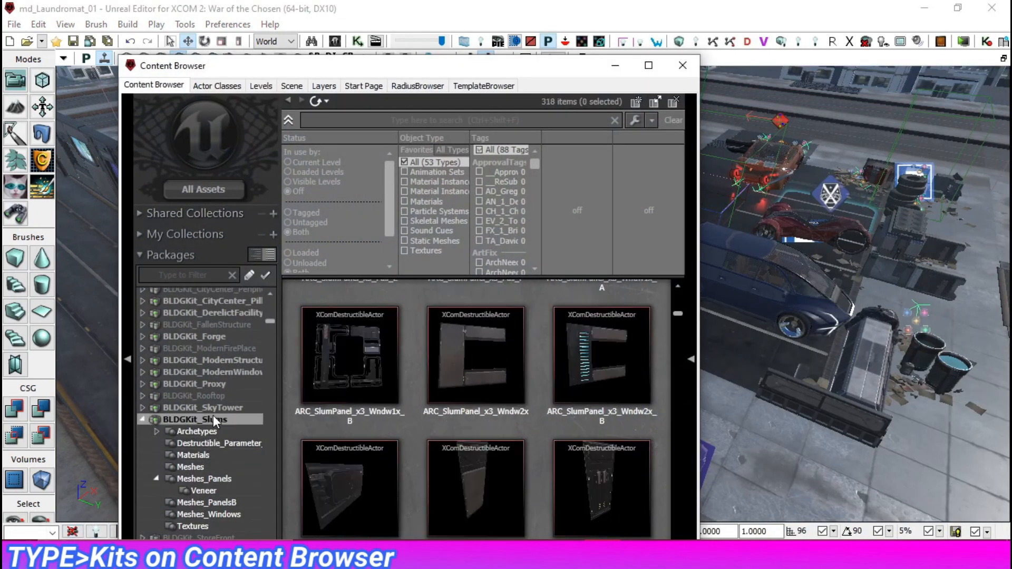
pyautogui.scroll(-5, 463, 387)
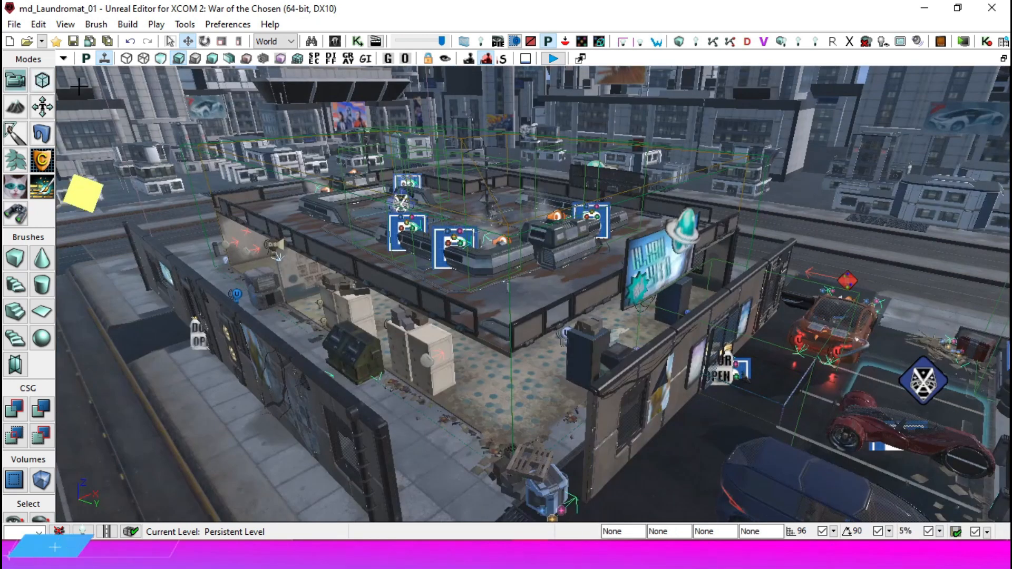
# Step: Enter Geometry Mode, select the laundromat's building volume and try shifting its side face facing the parking lot
pyautogui.click(44, 79)
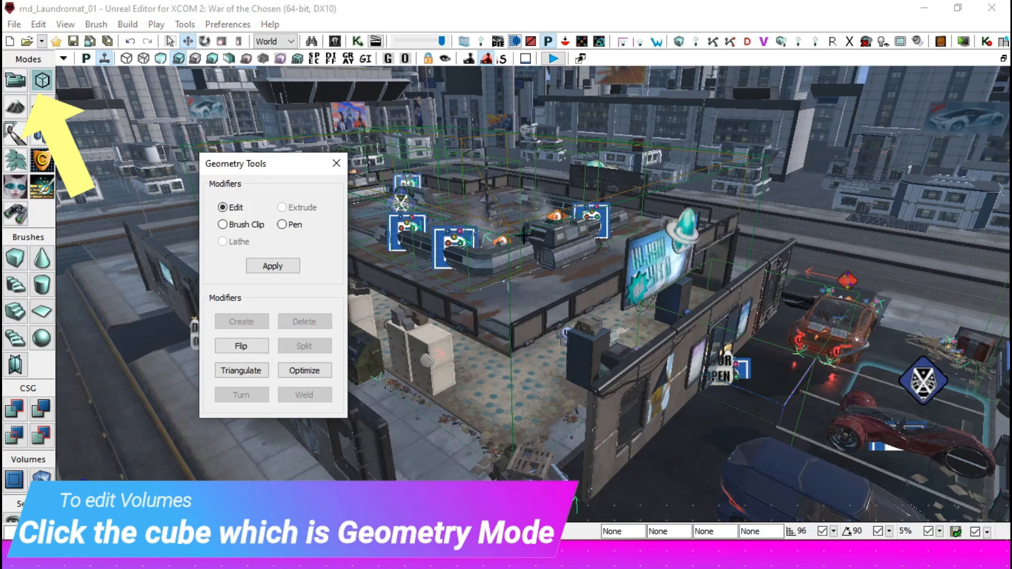
pyautogui.click(511, 351)
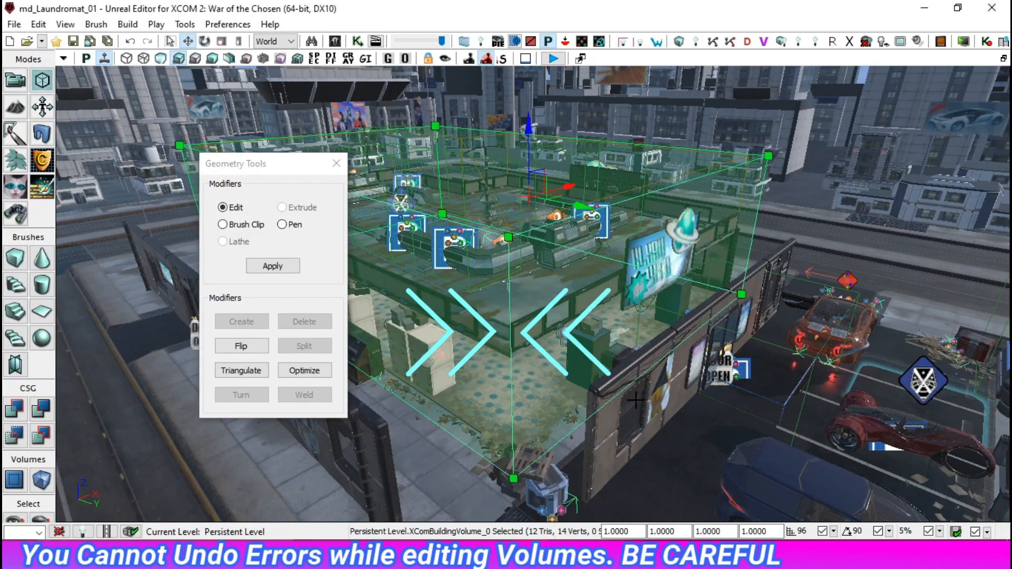
pyautogui.click(560, 341)
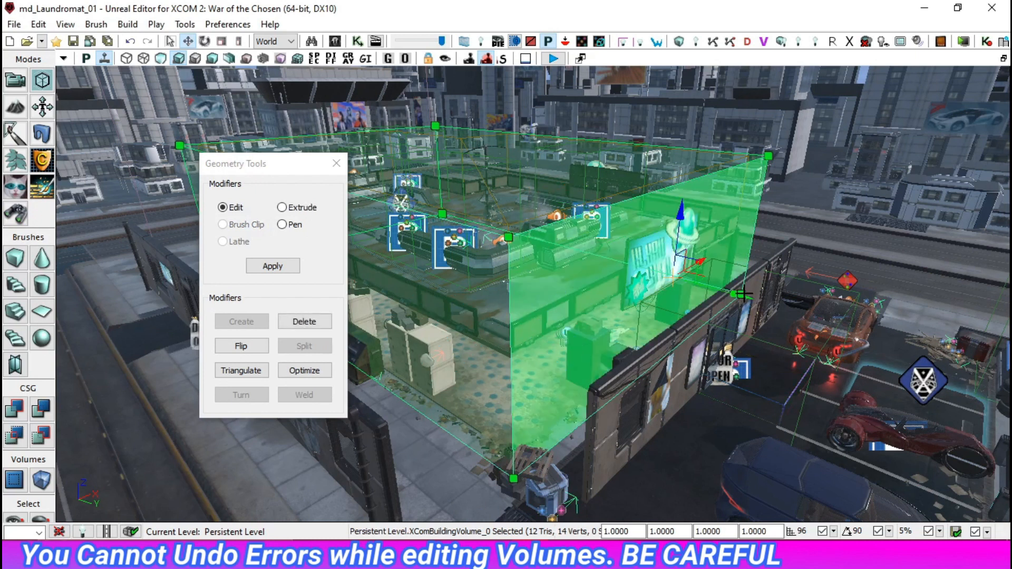
pyautogui.moveTo(749, 299); pyautogui.dragTo(708, 304)
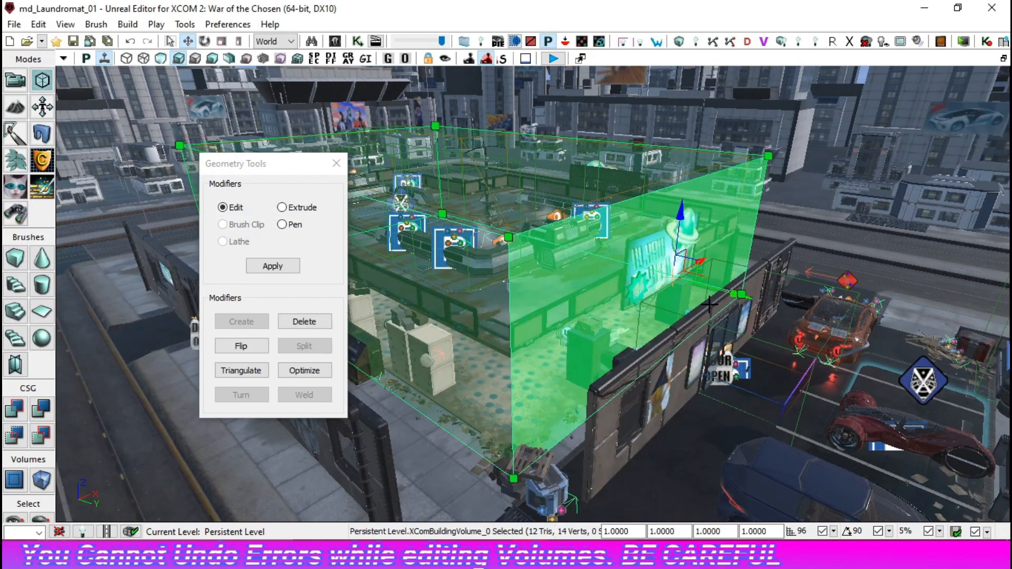
# Step: Try moving the building volume's upper front corner vertex, then select the lower vertex on the same corner
pyautogui.click(510, 237)
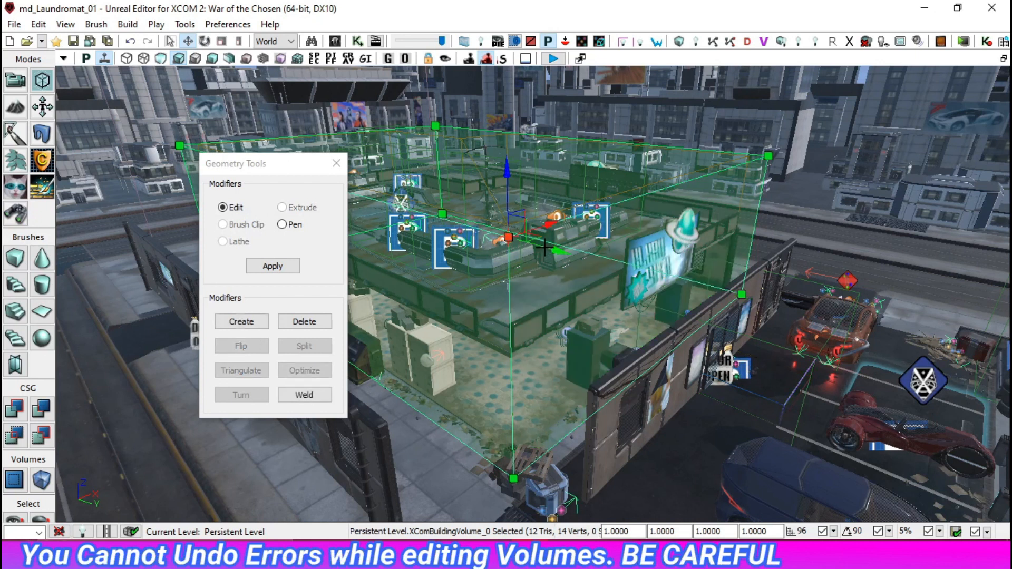
pyautogui.moveTo(555, 253)
pyautogui.mouseDown()
pyautogui.moveTo(790, 364)
pyautogui.moveTo(527, 253)
pyautogui.moveTo(538, 261)
pyautogui.mouseUp()
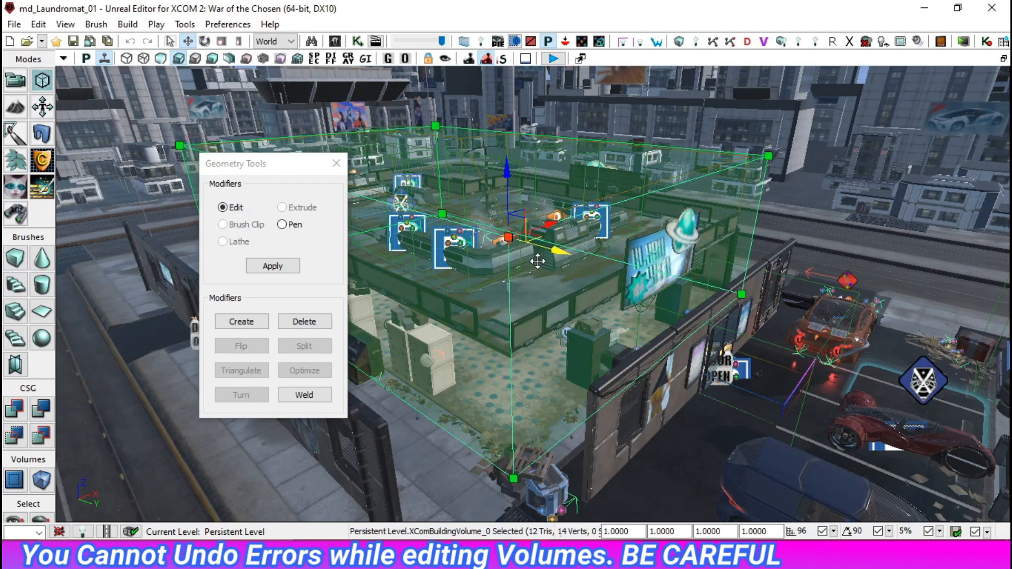
pyautogui.keyDown('ctrl'); pyautogui.click(513, 479); pyautogui.keyUp('ctrl')
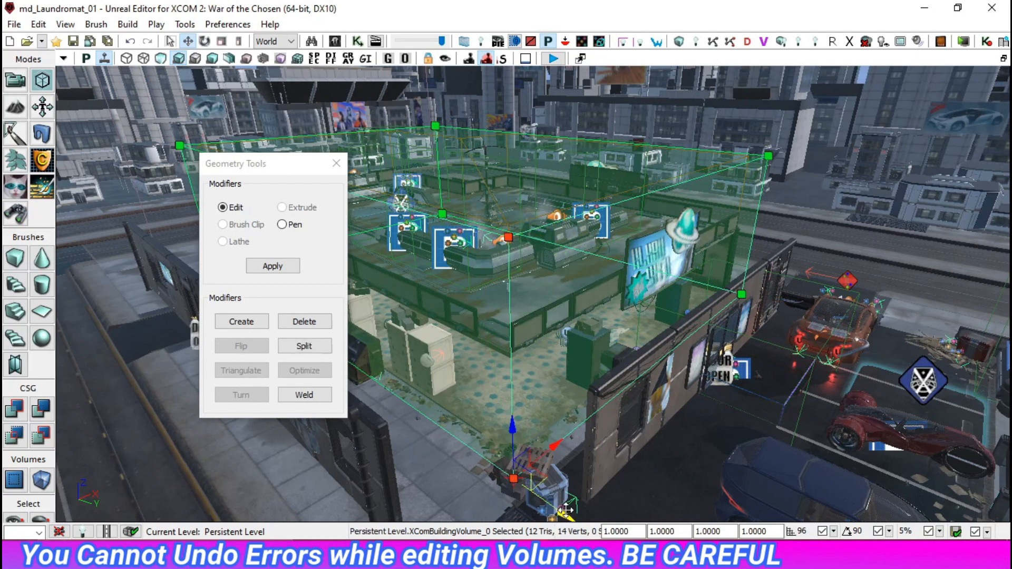
# Step: Extrude the volume's side face outward over the parking lot, then return to the Edit modifier
pyautogui.click(590, 321)
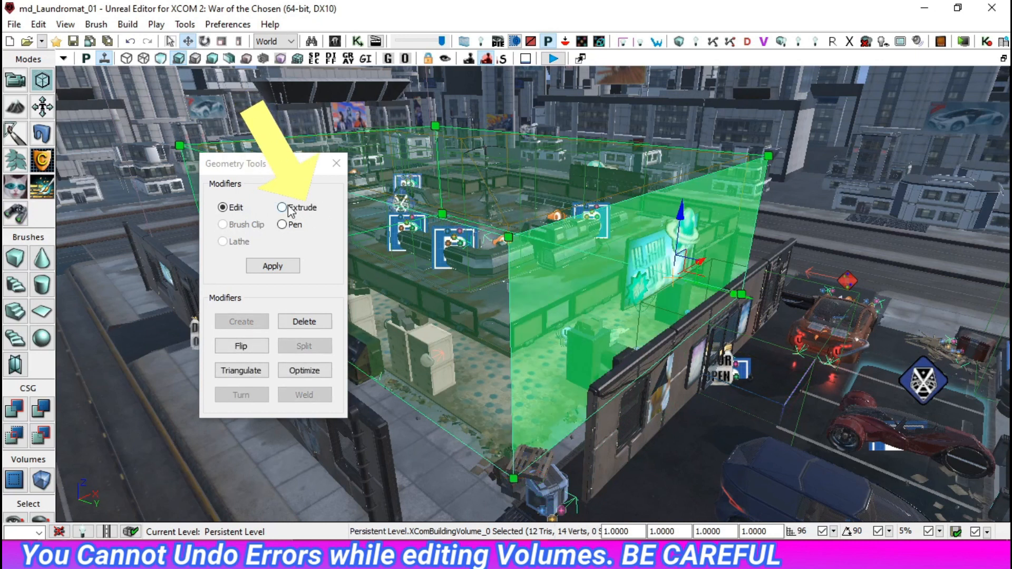
pyautogui.click(282, 207)
pyautogui.moveTo(740, 310); pyautogui.dragTo(876, 357)
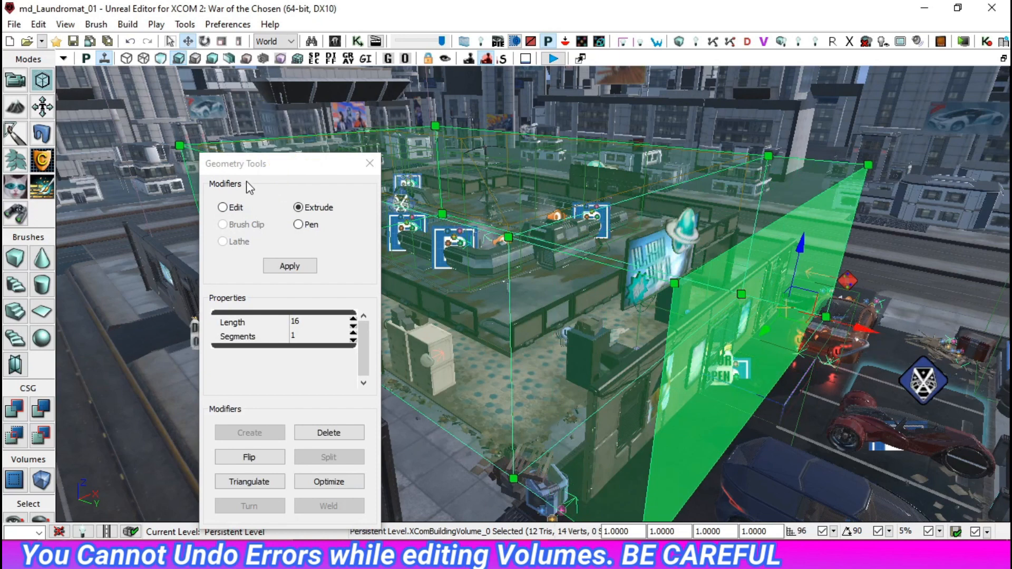
pyautogui.click(234, 208)
# Step: Go inside the laundromat and locate the desk's laptop blueprint in the Content Browser
pyautogui.moveTo(757, 300); pyautogui.dragTo(580, 284, button='right')
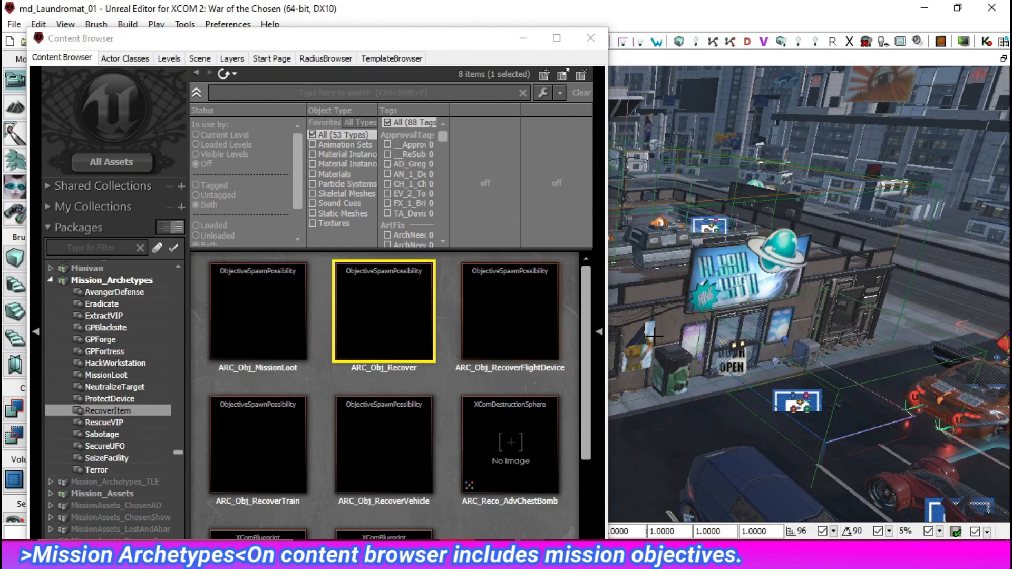
pyautogui.press('w')
pyautogui.moveTo(906, 383); pyautogui.dragTo(821, 285, button='right')
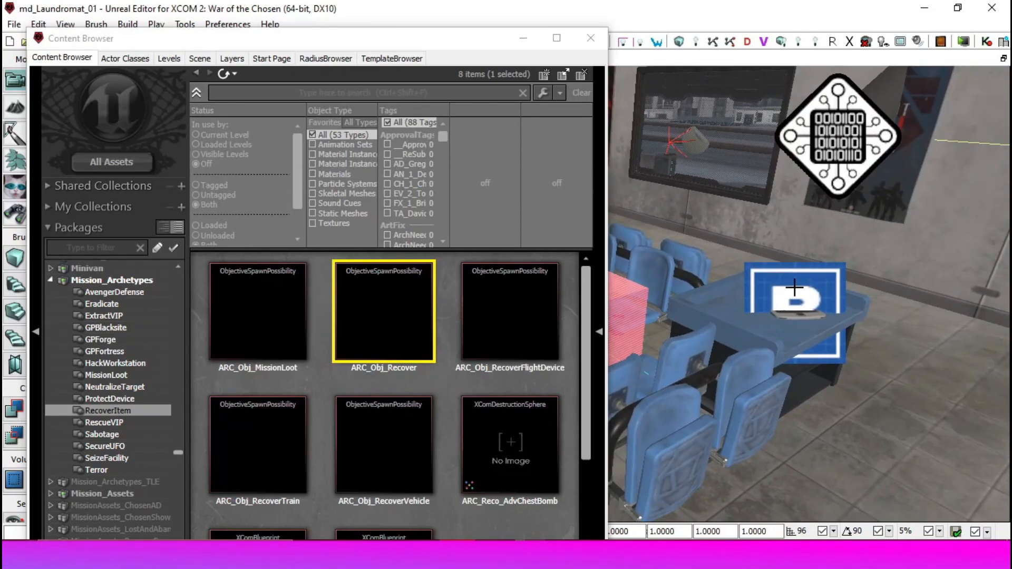
pyautogui.rightClick(796, 287)
pyautogui.click(700, 111)
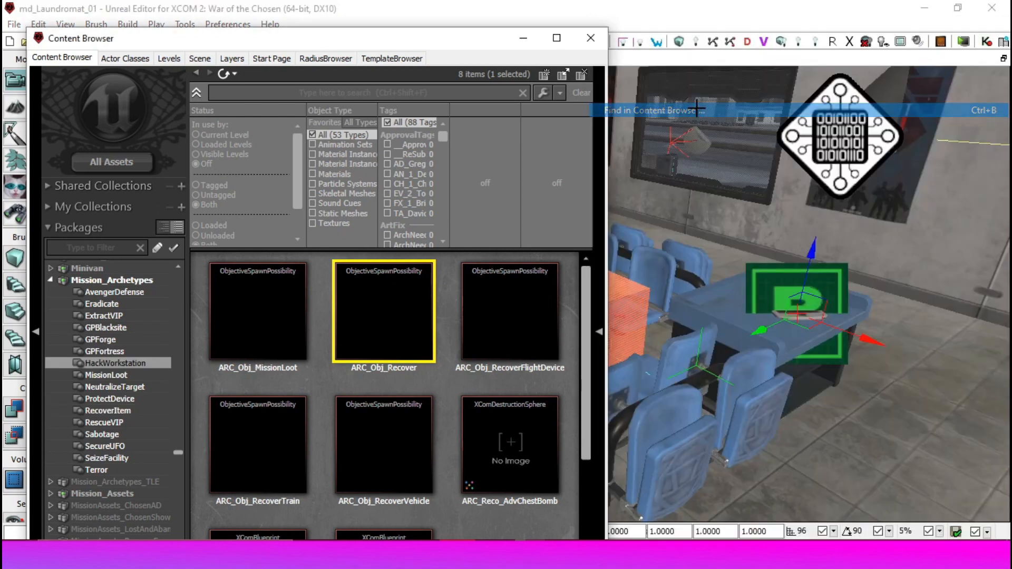
# Step: Locate the diamond-icon objective marker above the striped block in the Content Browser
pyautogui.moveTo(726, 350); pyautogui.dragTo(664, 333, button='right')
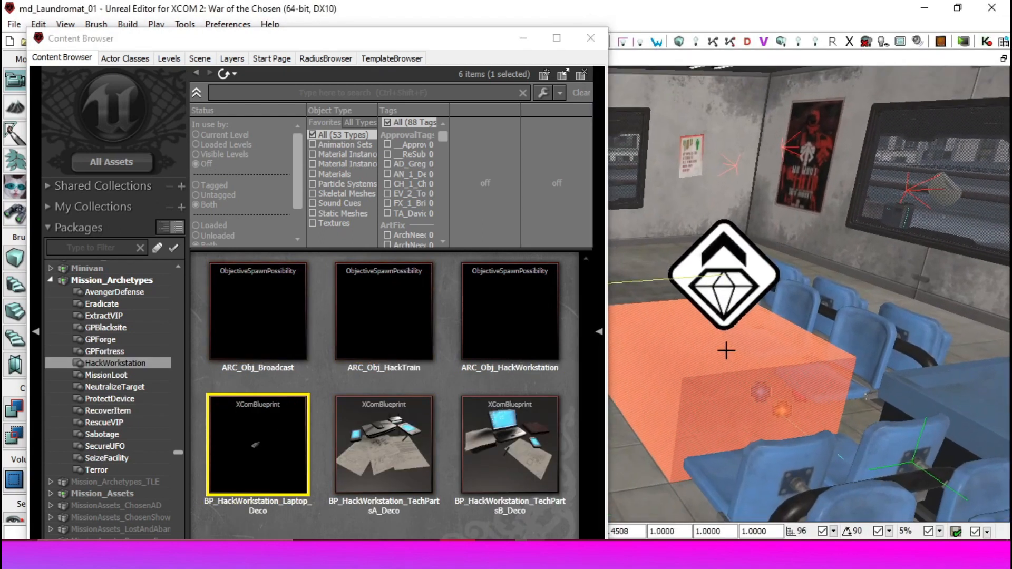
pyautogui.rightClick(712, 285)
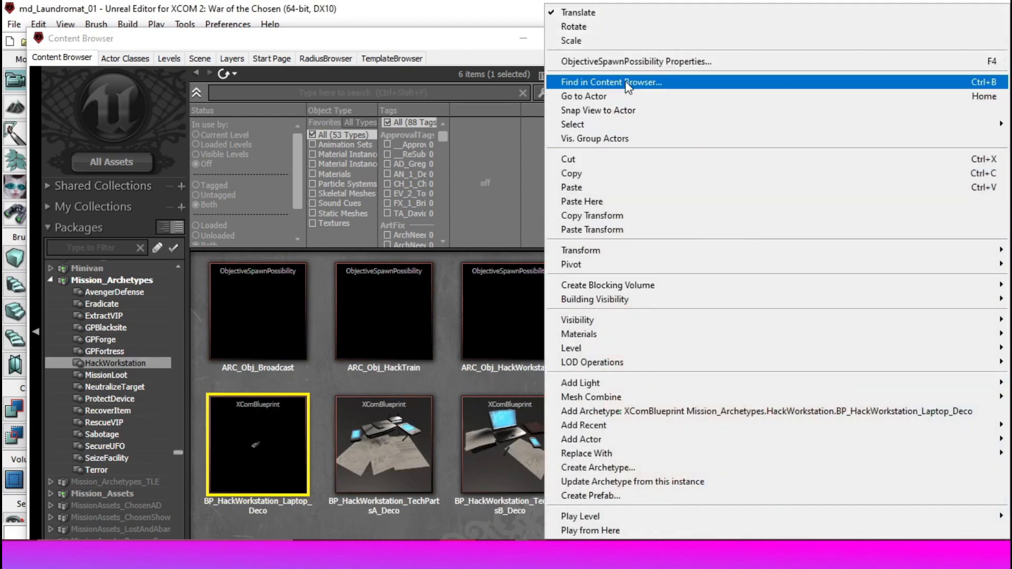
pyautogui.click(625, 81)
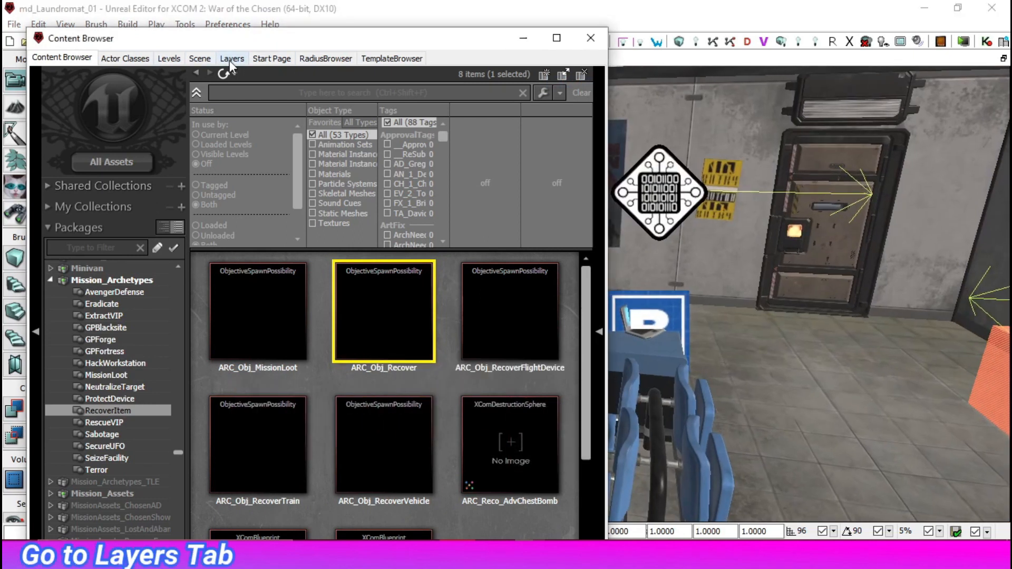
# Step: Bring up the level's layers, then check the diamond-icon objective marker and the laptop blueprint on the desk
pyautogui.click(232, 59)
pyautogui.click(115, 147)
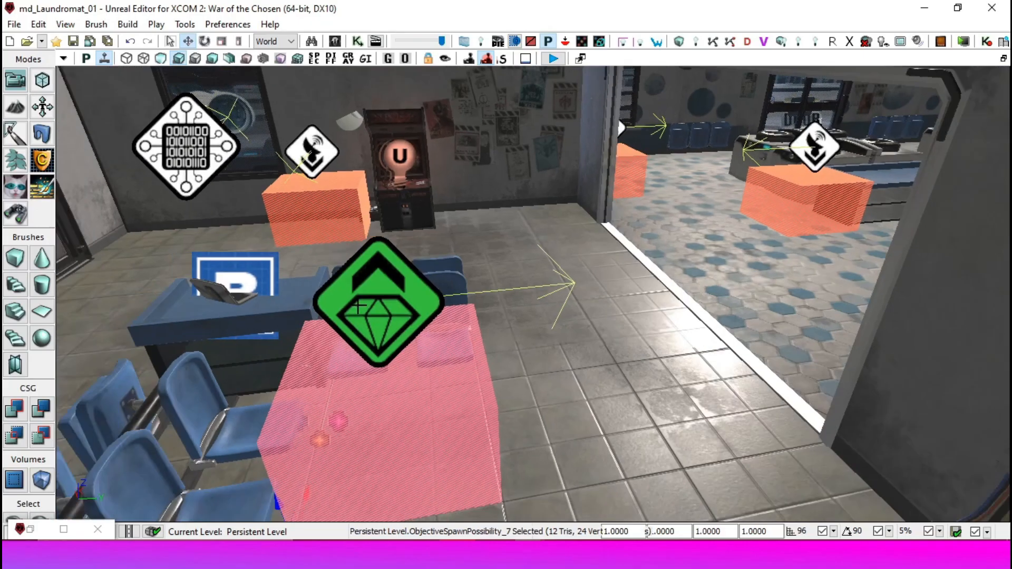
pyautogui.scroll(-3, 470, 443)
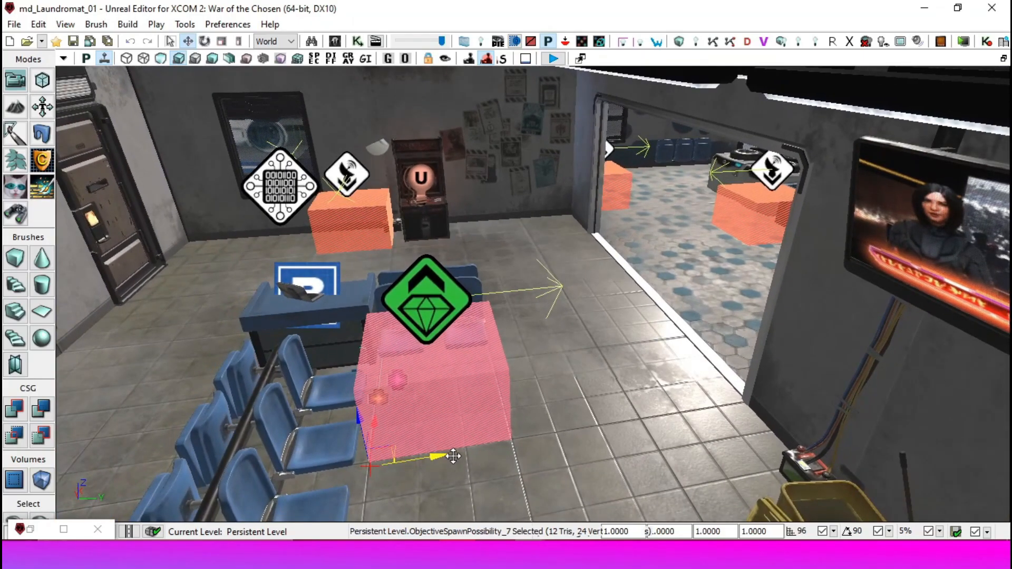
pyautogui.click(304, 268)
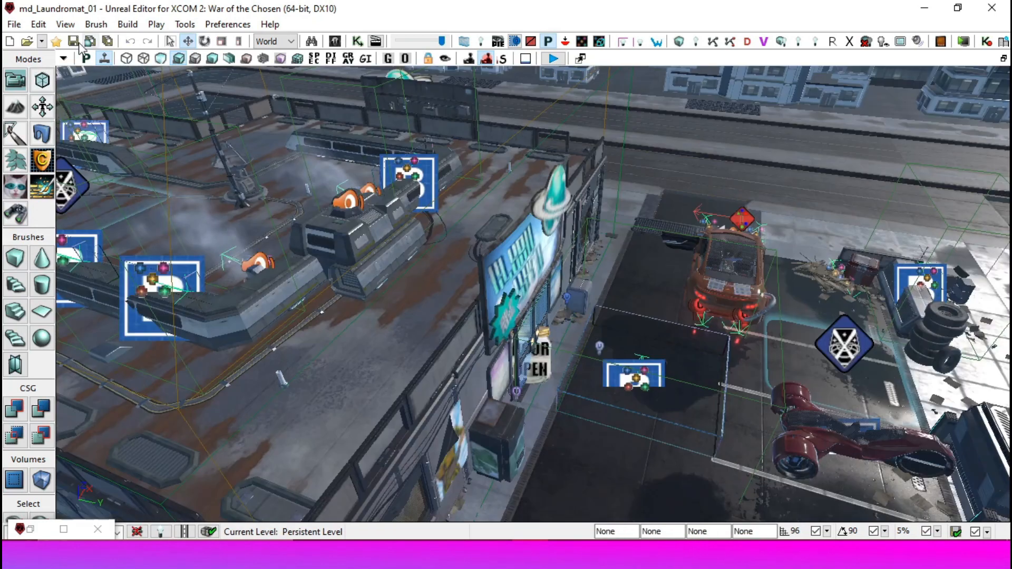
# Step: Open sm_littlebarrel.umap from the desktop's TUTORIAL MAPS folder without saving md_Laundromat_01
pyautogui.click(14, 24)
pyautogui.click(23, 57)
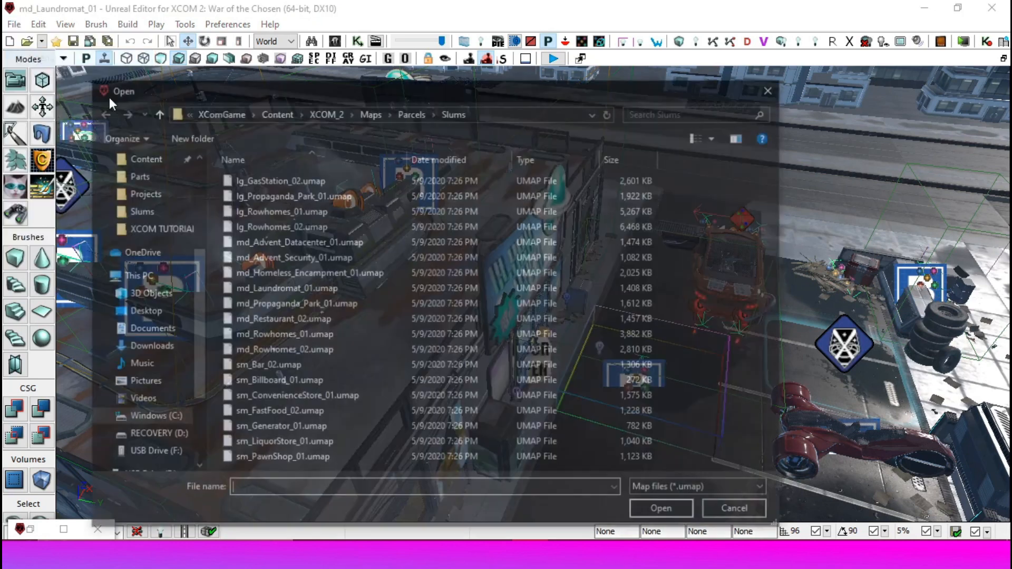
pyautogui.click(509, 112)
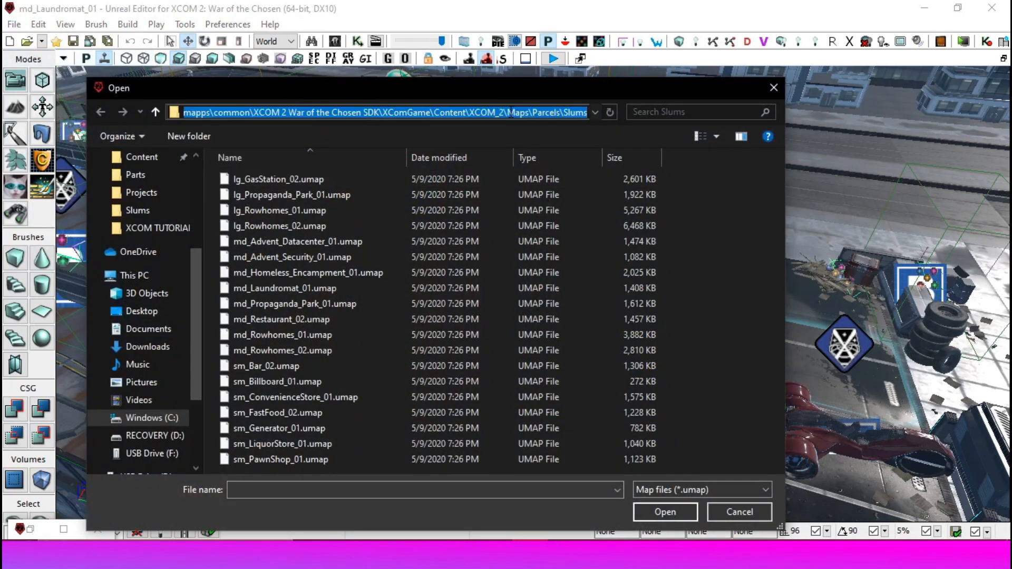
pyautogui.write('C:\\Users\\Denis Mogollon\\Desktop\\TUTORIAL MAPS')
pyautogui.press('Return')
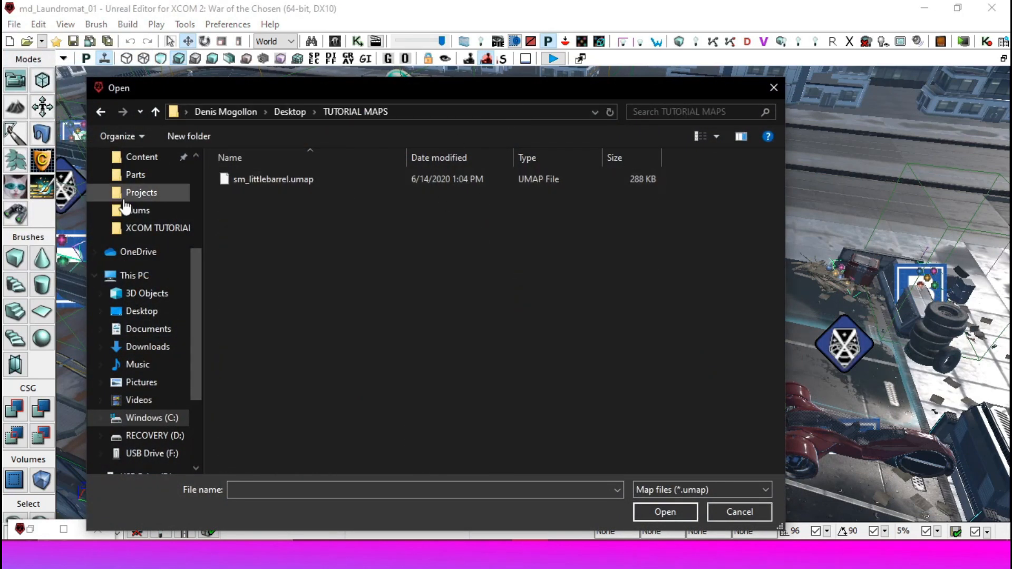
pyautogui.doubleClick(332, 184)
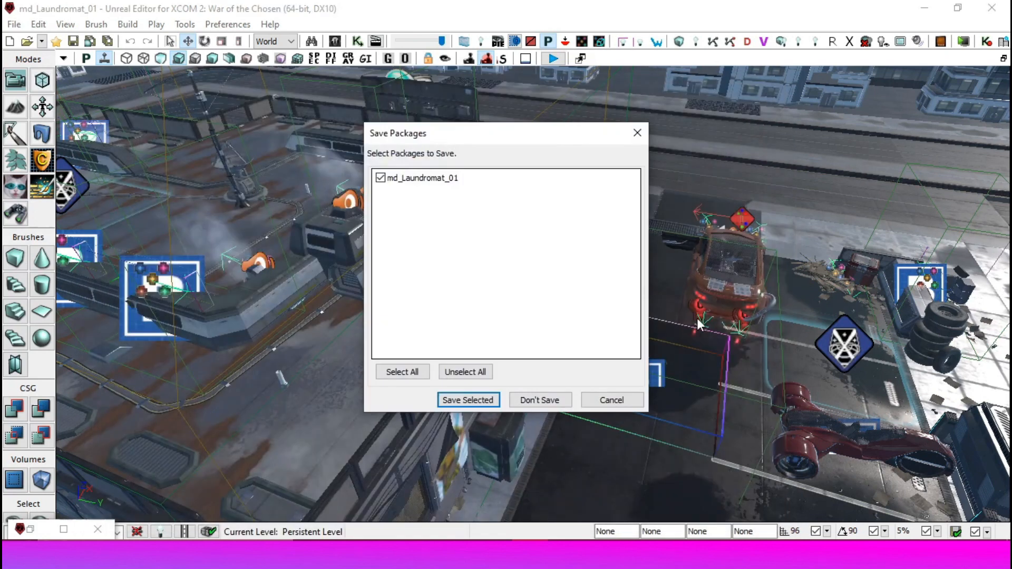
pyautogui.click(536, 400)
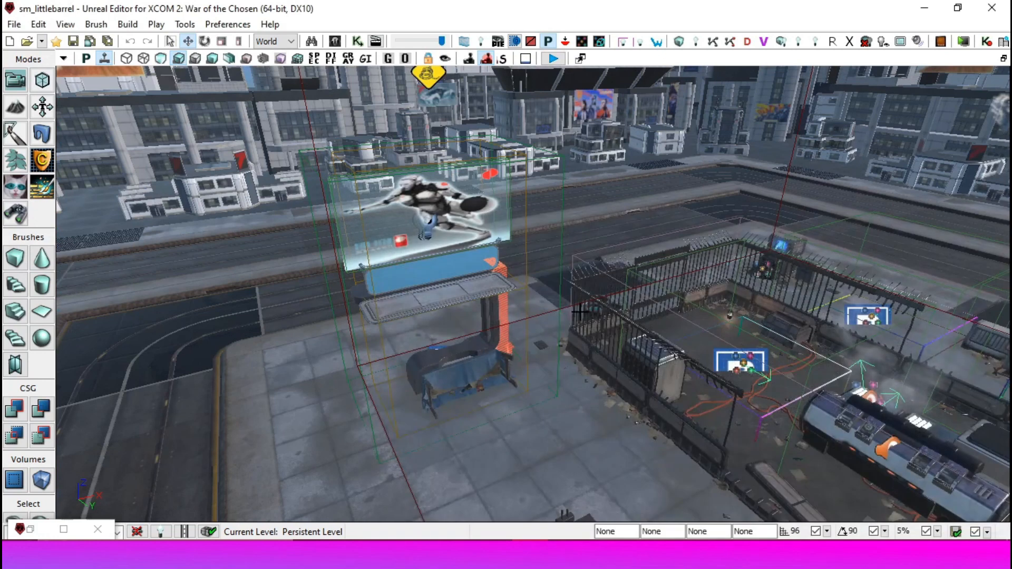
# Step: Look over the edited sm_littlebarrel parcel around the barrels, billboard and fence, including with game view toggled
pyautogui.moveTo(580, 312); pyautogui.dragTo(592, 316, button='right')
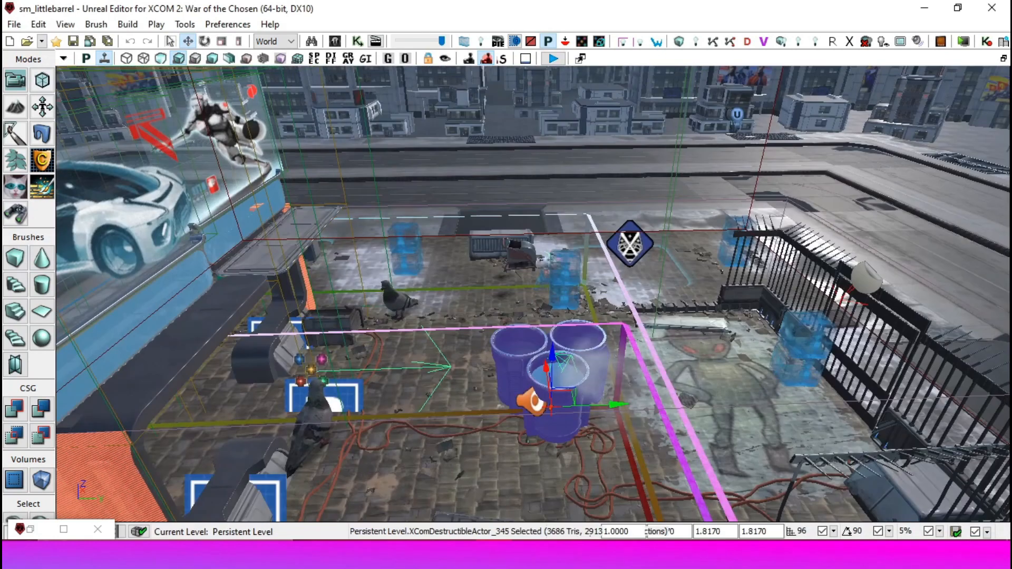
pyautogui.scroll(-5, 812, 320)
pyautogui.press('g')
pyautogui.press('Escape')
pyautogui.moveTo(812, 320); pyautogui.dragTo(759, 316, button='right')
pyautogui.press('w')
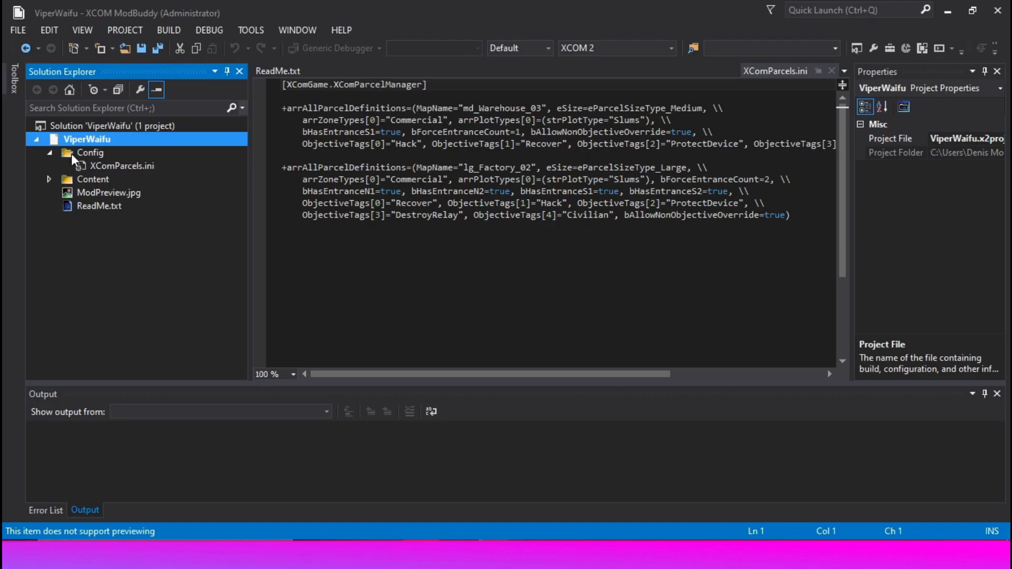
# Step: Switch to XCOM ModBuddy and select XComParcels.ini in the ViperWaifu project's Config folder
pyautogui.click(73, 155)
pyautogui.click(106, 167)
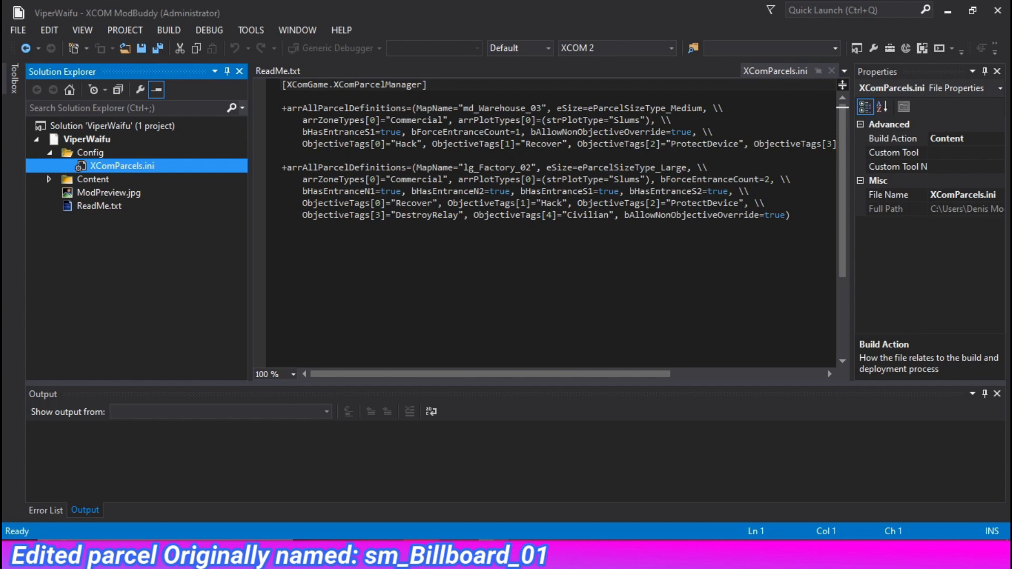
# Step: Switch to the SDK's XComGame Config folder in File Explorer and open the DefaultParcels configuration file
pyautogui.moveTo(530, 557)
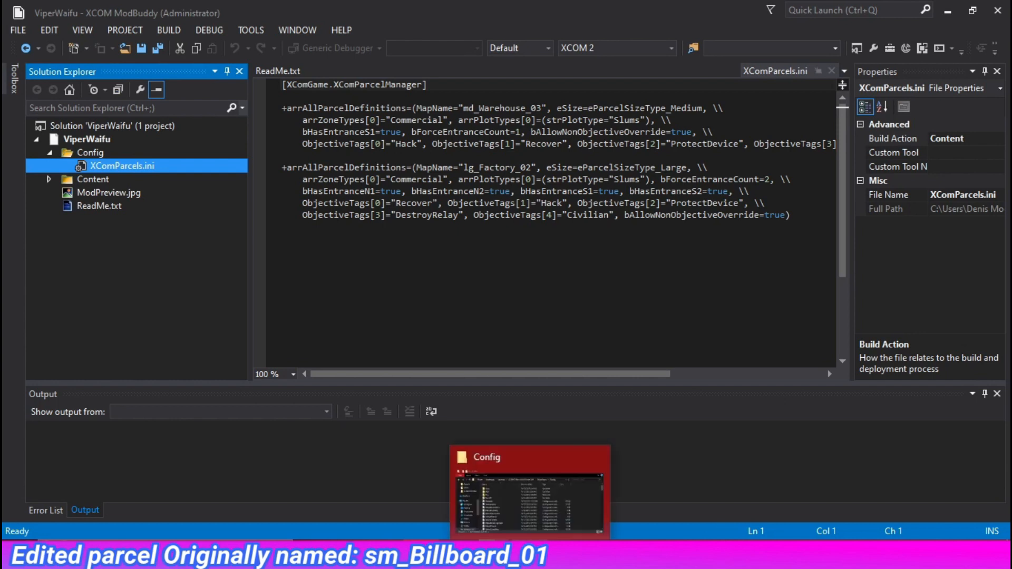
pyautogui.click(530, 495)
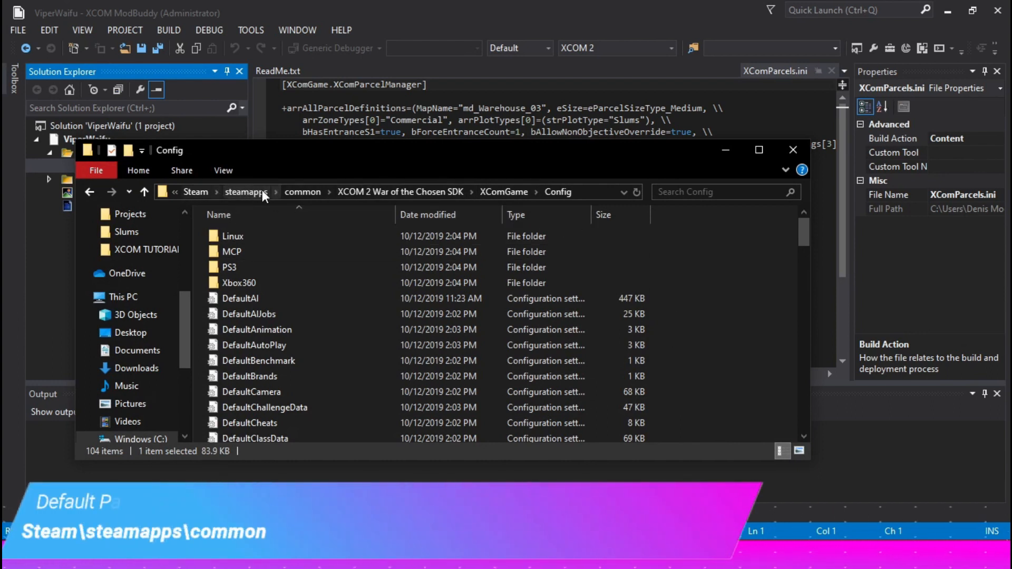
pyautogui.click(584, 193)
pyautogui.click(264, 298)
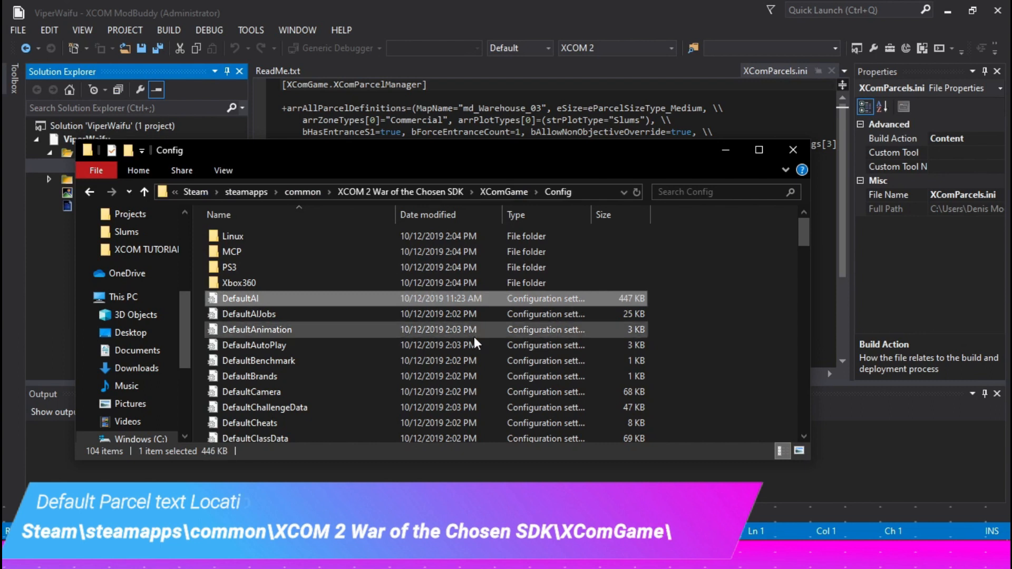
pyautogui.scroll(-1, 303, 376)
pyautogui.scroll(-2, 303, 375)
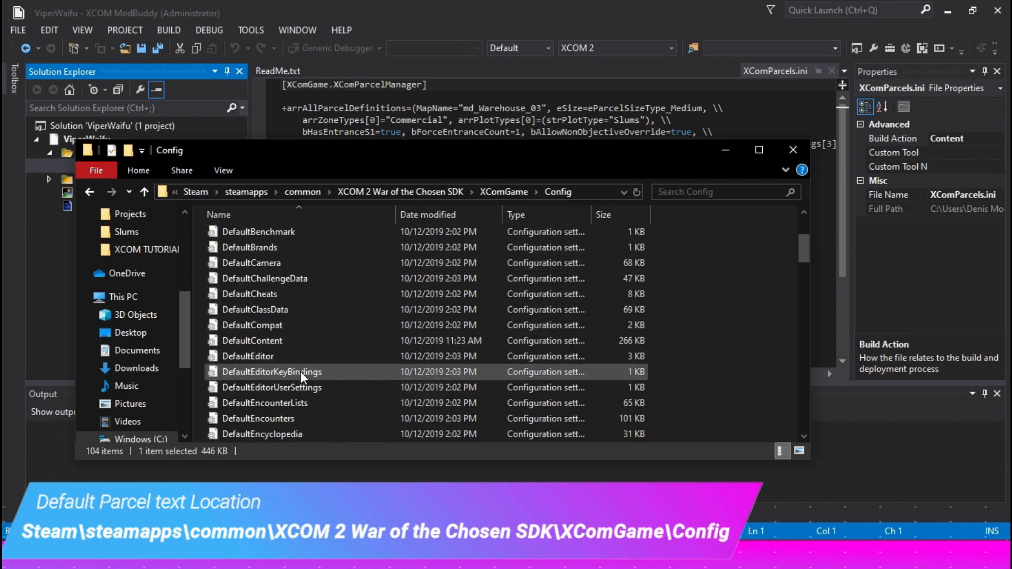
pyautogui.scroll(-1, 302, 376)
pyautogui.scroll(-4, 302, 376)
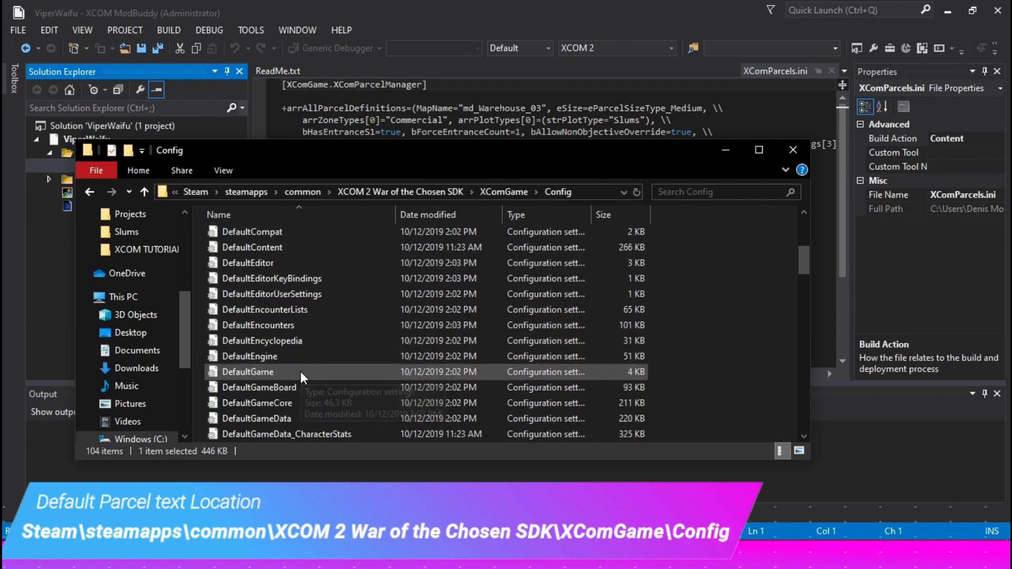
pyautogui.scroll(-4, 302, 376)
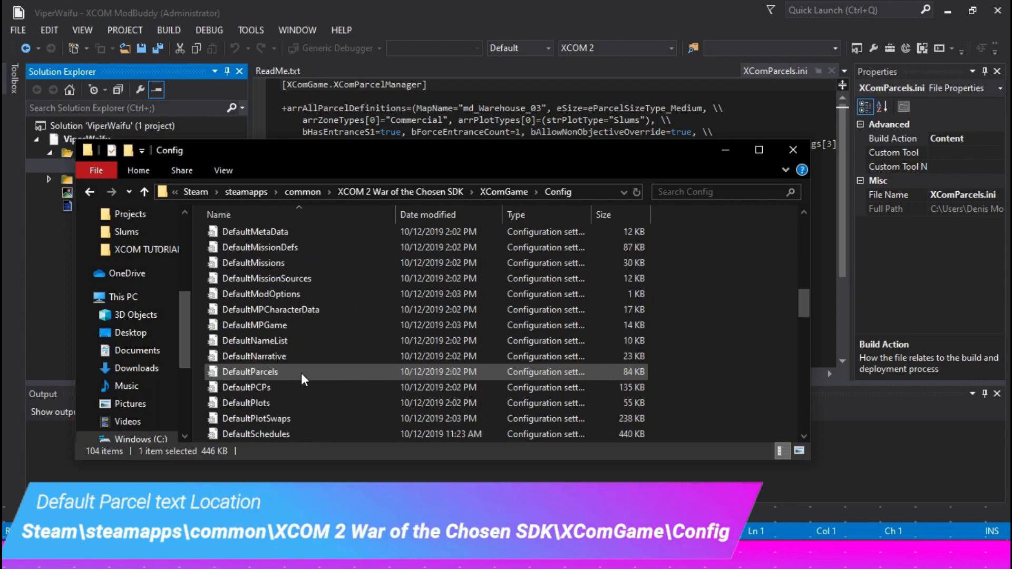
pyautogui.doubleClick(305, 374)
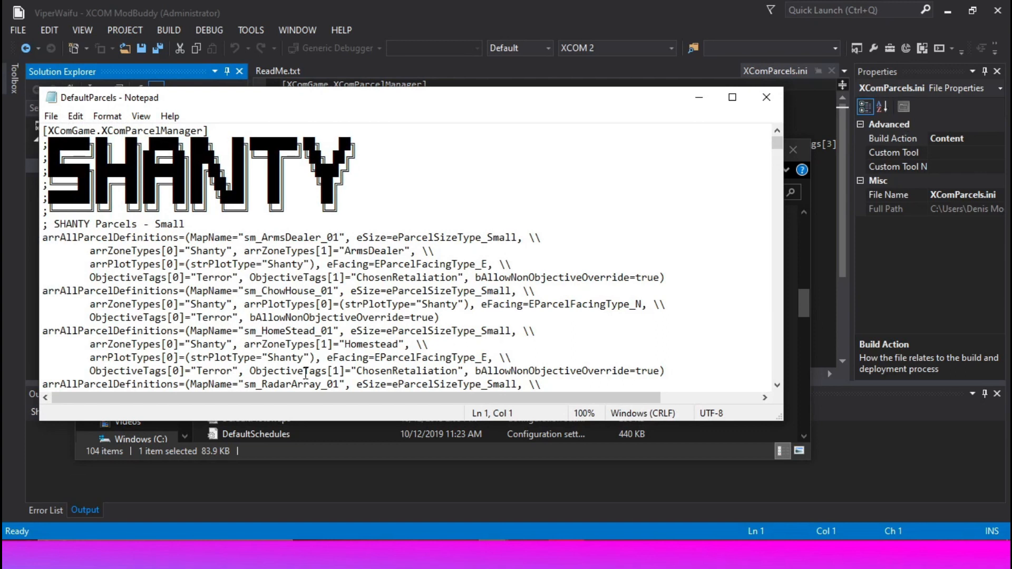
# Step: Find the sm_Billboard_01 parcel definition in the DefaultParcels file
pyautogui.scroll(-5, 418, 315)
pyautogui.scroll(5, 272, 227)
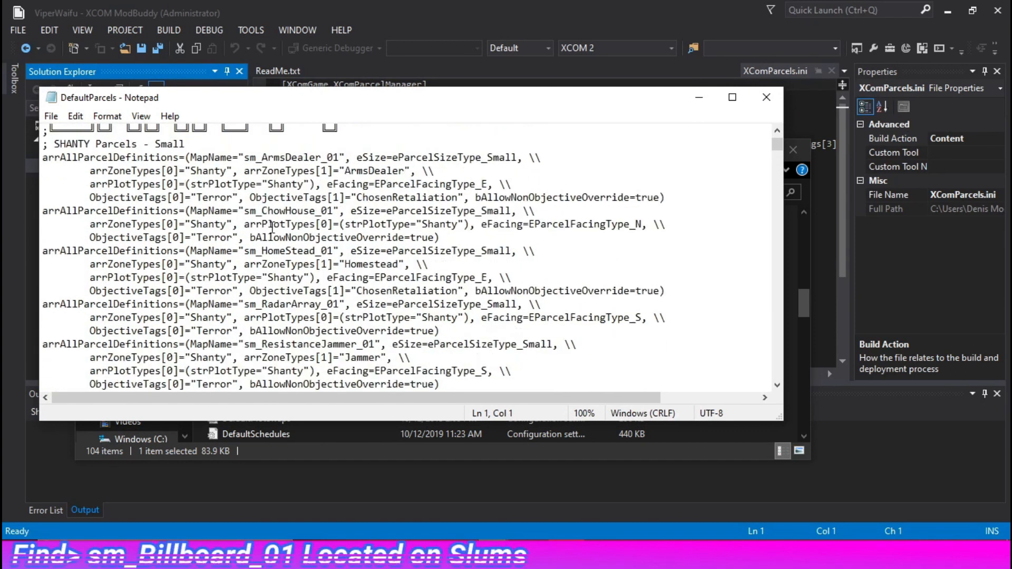
pyautogui.hotkey('ctrl', 'f')
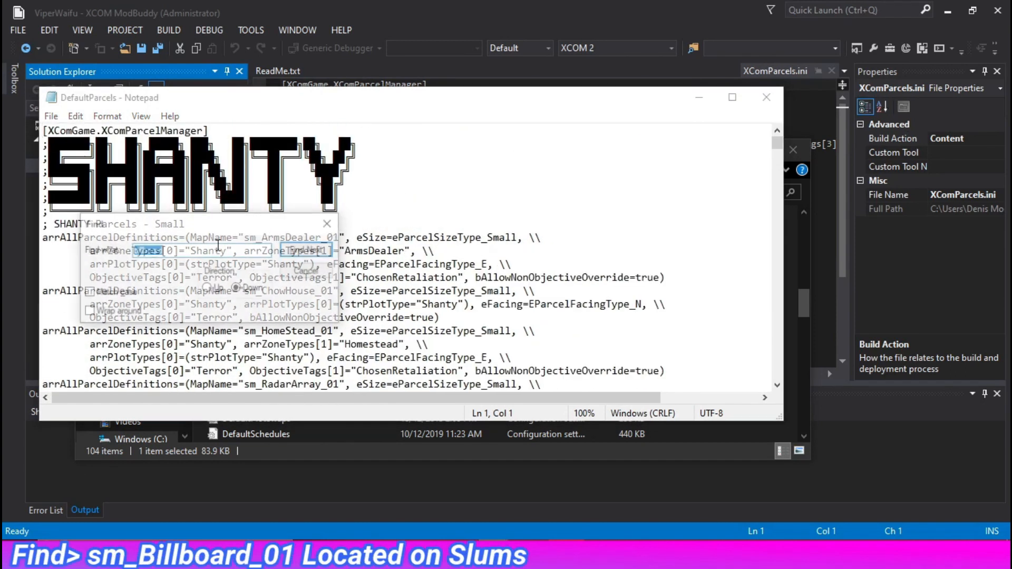
pyautogui.hotkey('ctrl', 'v')
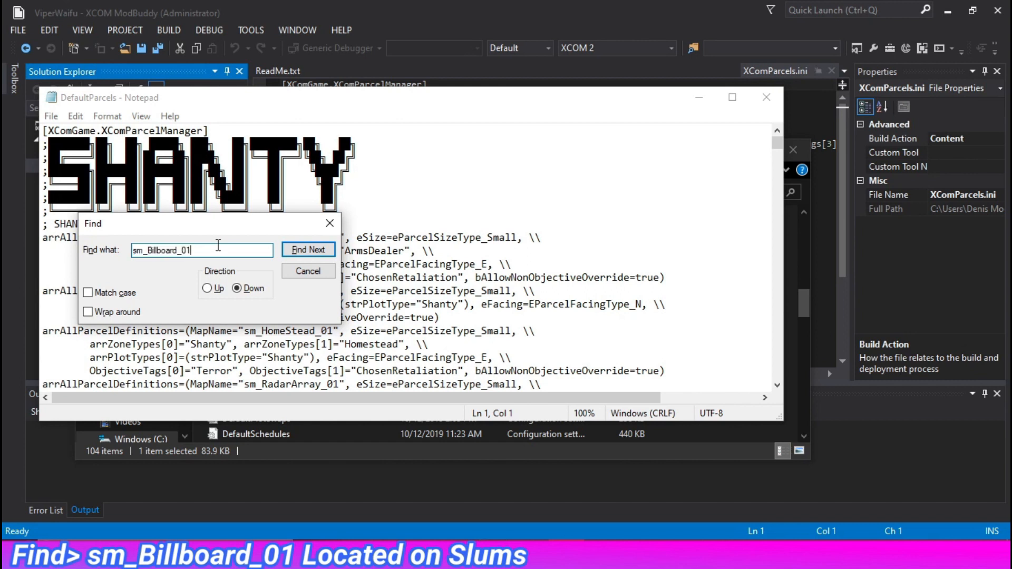
pyautogui.press('Return')
pyautogui.moveTo(232, 226); pyautogui.dragTo(571, 211)
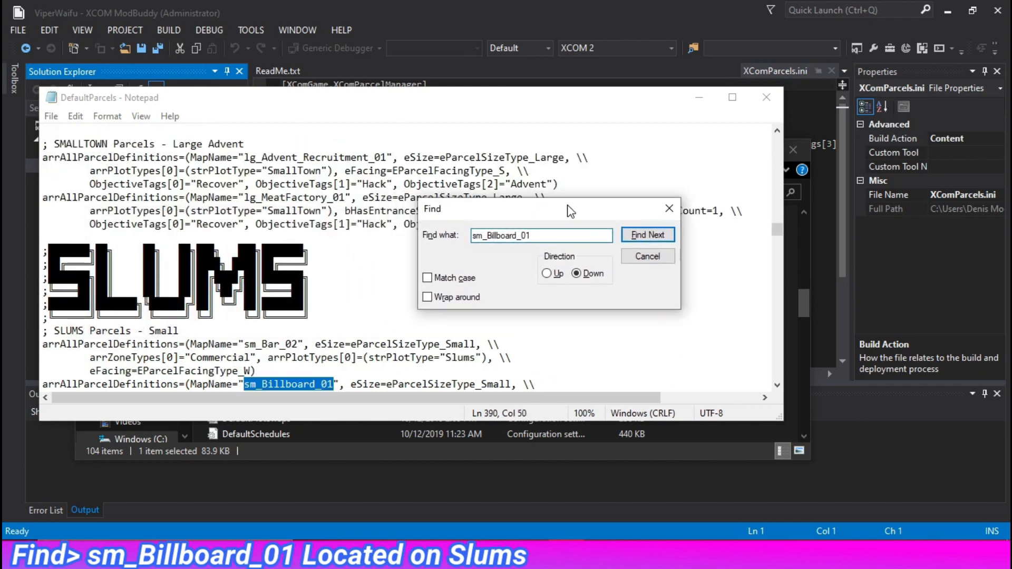
pyautogui.click(647, 256)
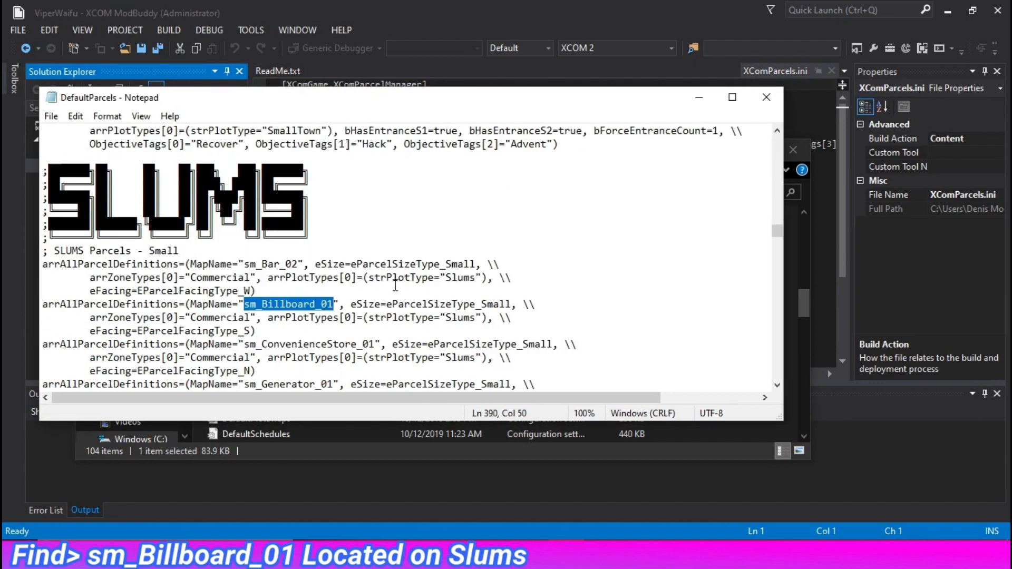
# Step: Copy the full sm_Billboard_01 definition into XComParcels.ini in ModBuddy, below the existing parcel entries
pyautogui.moveTo(42, 304); pyautogui.dragTo(255, 331)
pyautogui.rightClick(203, 311)
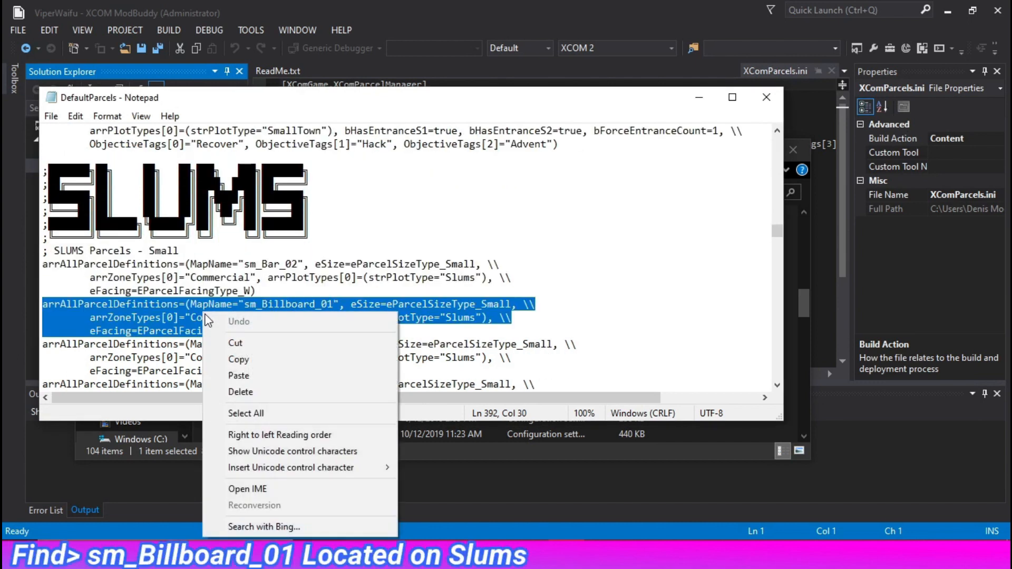
pyautogui.click(237, 359)
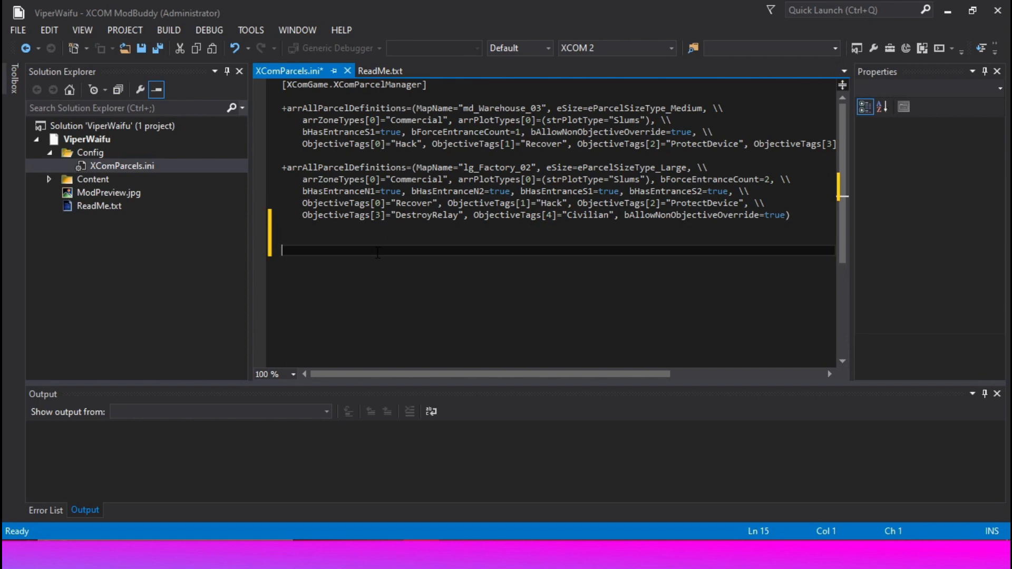
pyautogui.hotkey('ctrl', 'v')
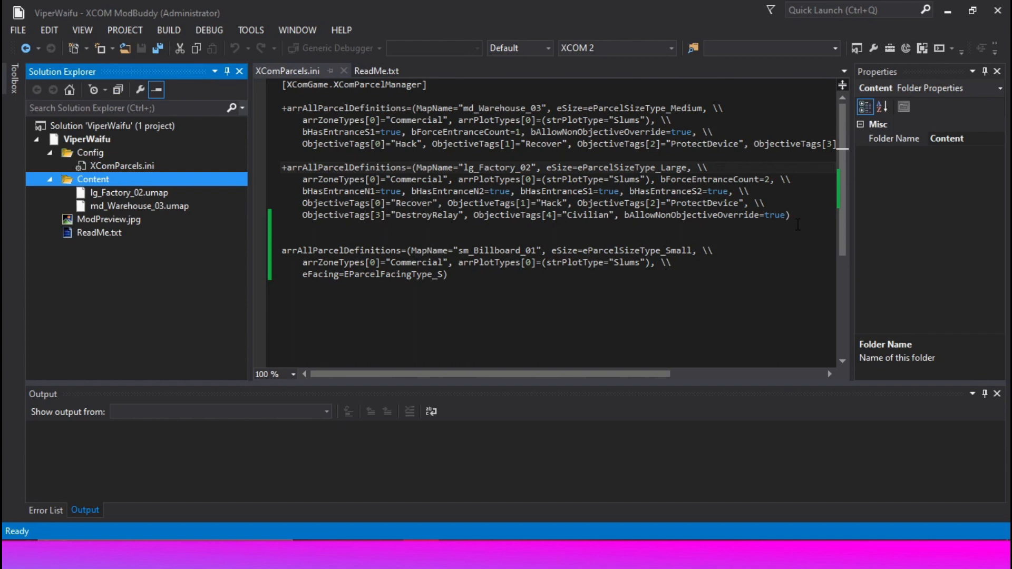
# Step: Delete the example md_Warehouse_03 and lg_Factory_02 definitions and the spare blank lines from XComParcels.ini
pyautogui.moveTo(302, 227); pyautogui.dragTo(221, 113)
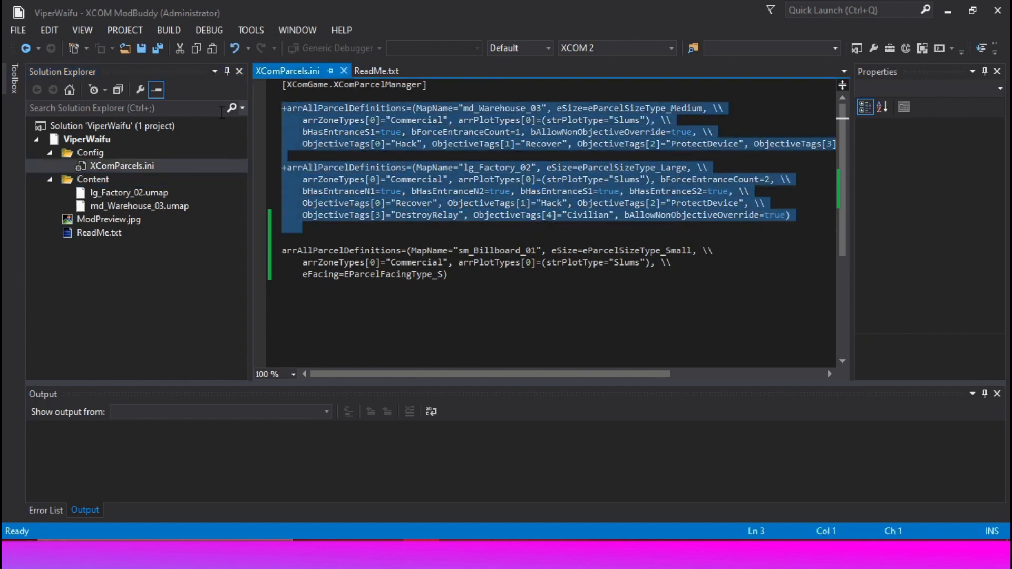
pyautogui.press('Delete')
pyautogui.press('Delete')
pyautogui.press('Delete')
pyautogui.press('Delete')
pyautogui.press('Delete')
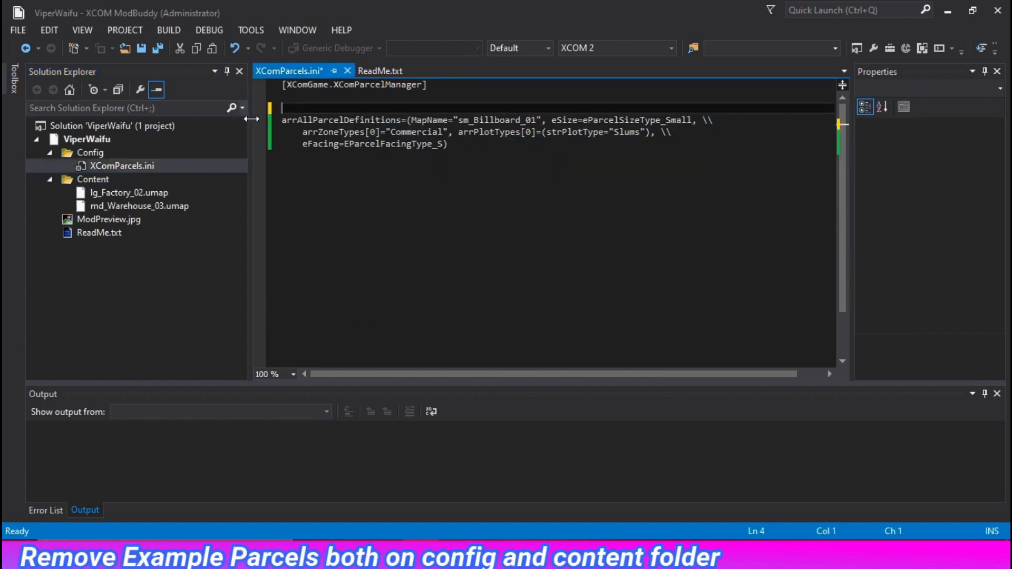
# Step: Permanently delete lg_Factory_02.umap and md_Warehouse_03.umap from the project's Content folder
pyautogui.click(92, 180)
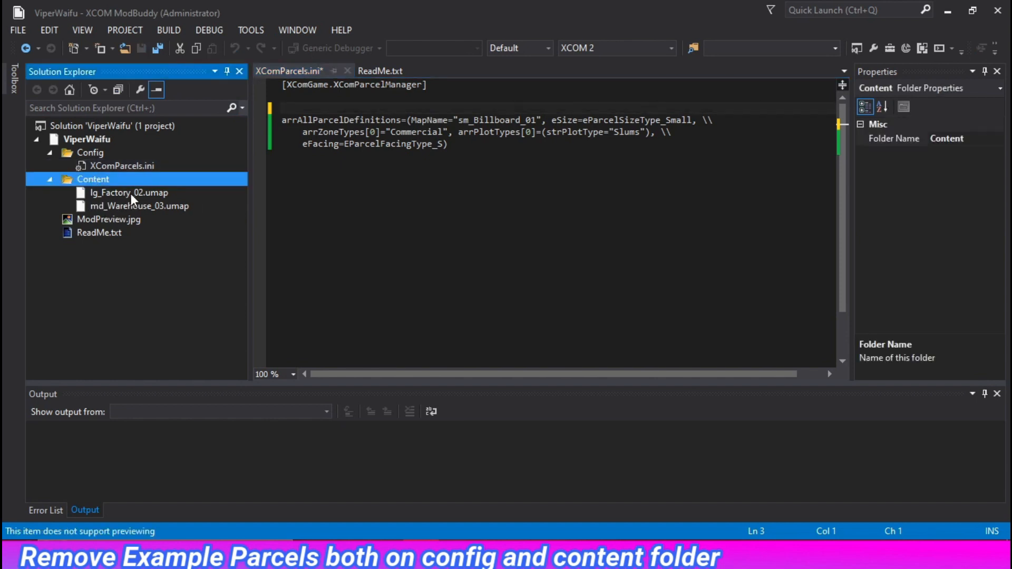
pyautogui.click(180, 192)
pyautogui.press('Delete')
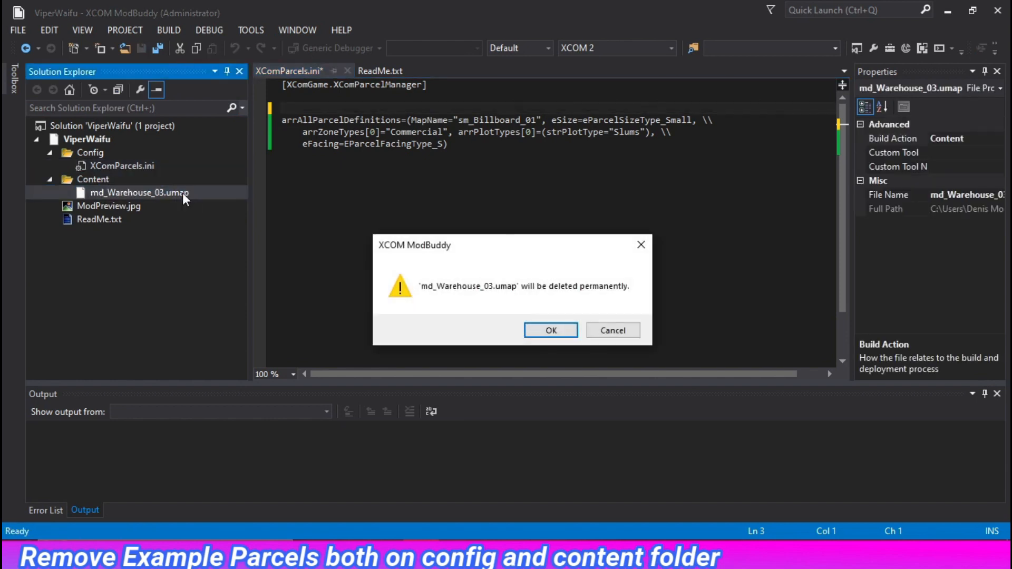
pyautogui.press('Return')
# Step: Add a + in front of the sm_Billboard_01 arrAllParcelDefinitions entry in XComParcels.ini
pyautogui.click(122, 165)
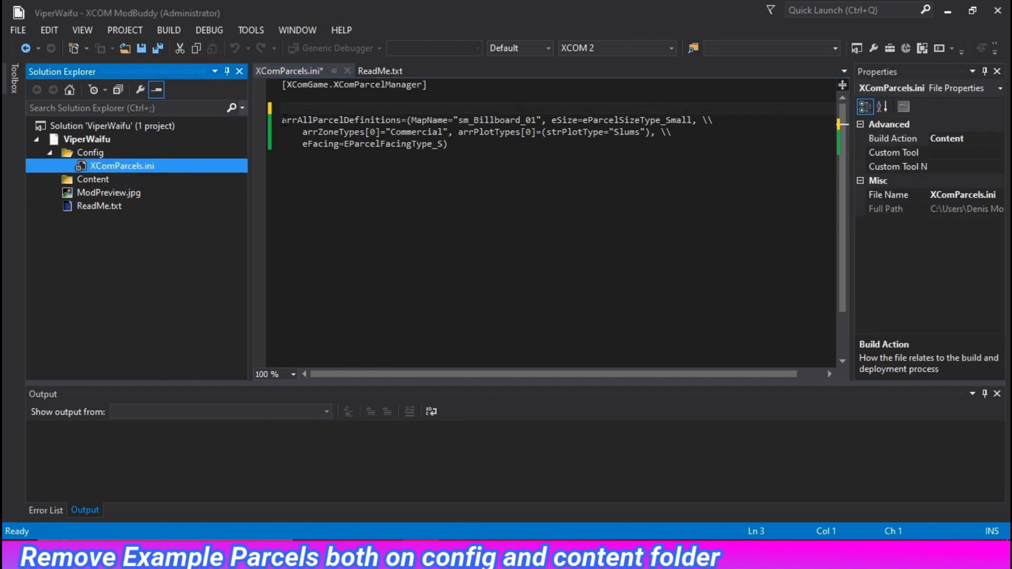
pyautogui.click(285, 120)
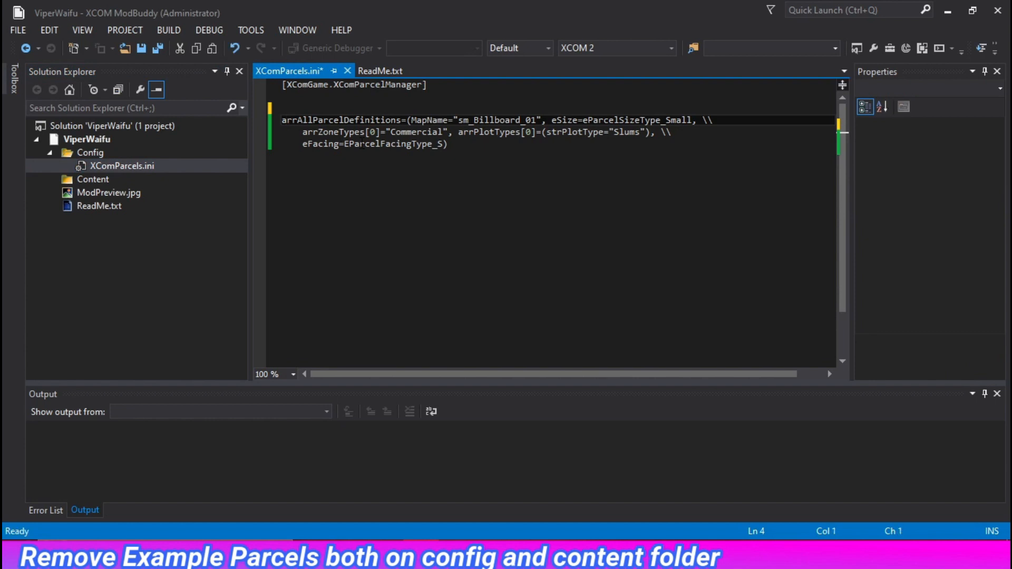
pyautogui.write('+')
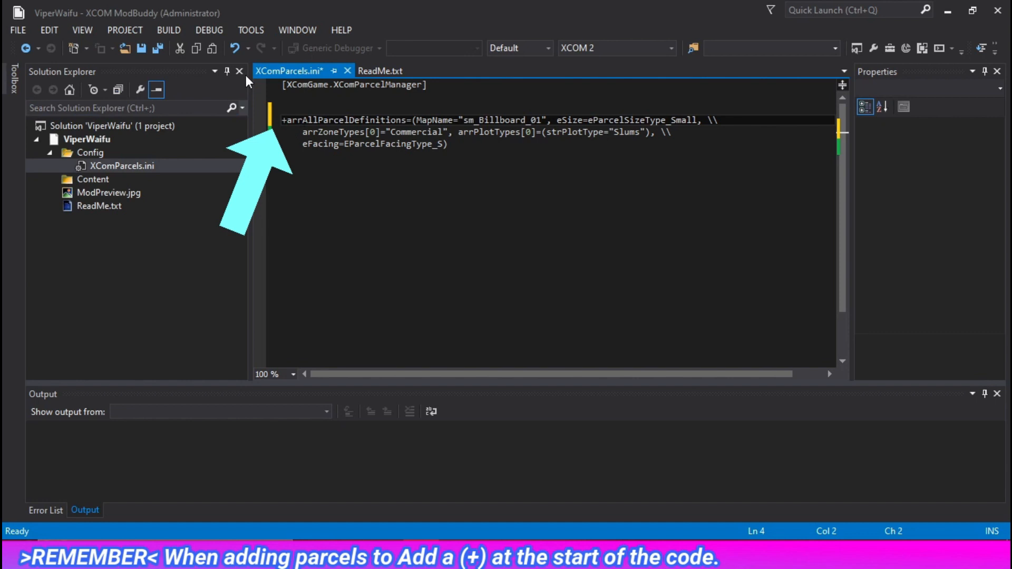
# Step: Add the existing sm_littlebarrel.umap from the desktop's TUTORIAL MAPS folder to the project's Content folder
pyautogui.click(94, 178)
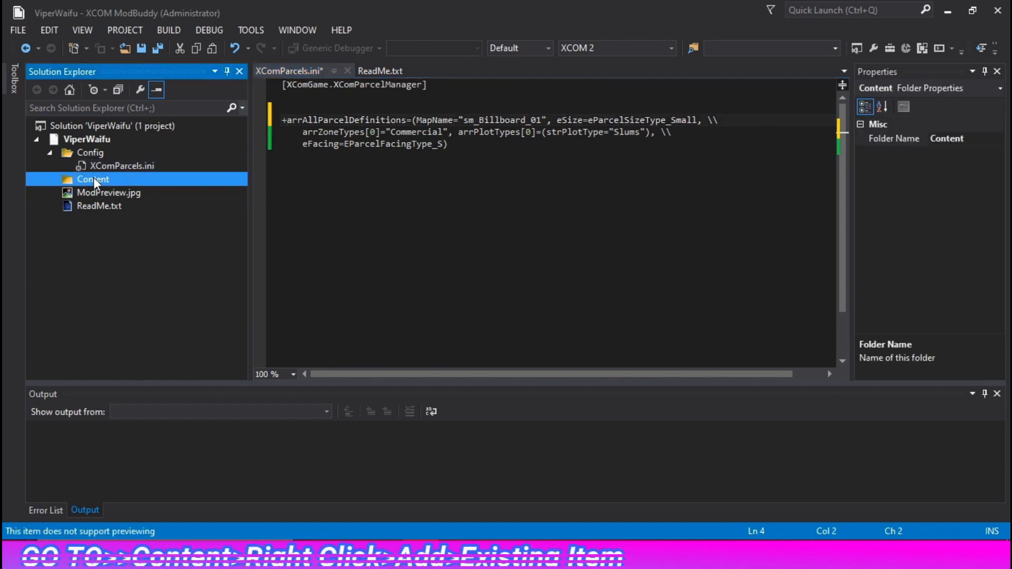
pyautogui.rightClick(93, 178)
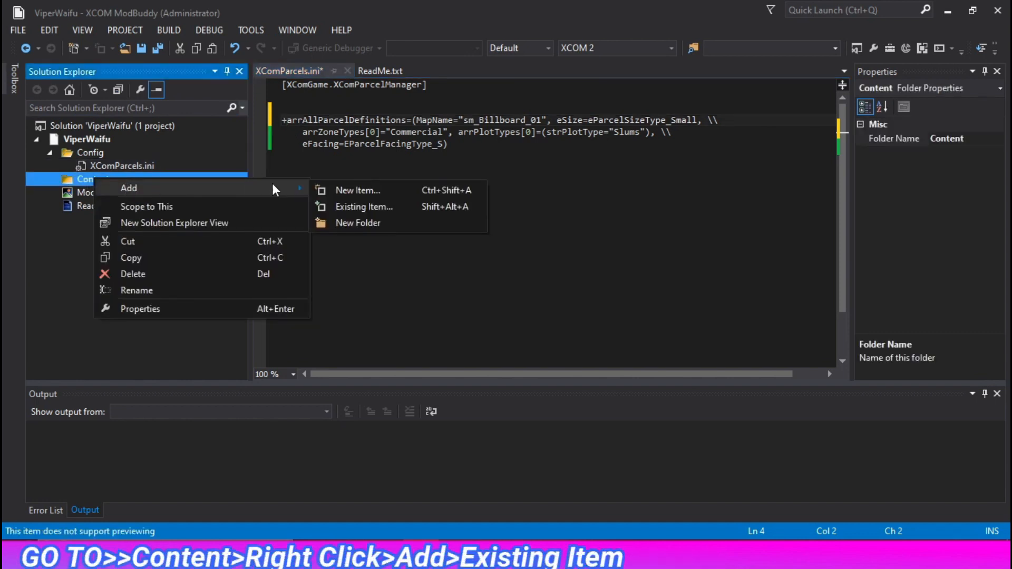
pyautogui.click(348, 206)
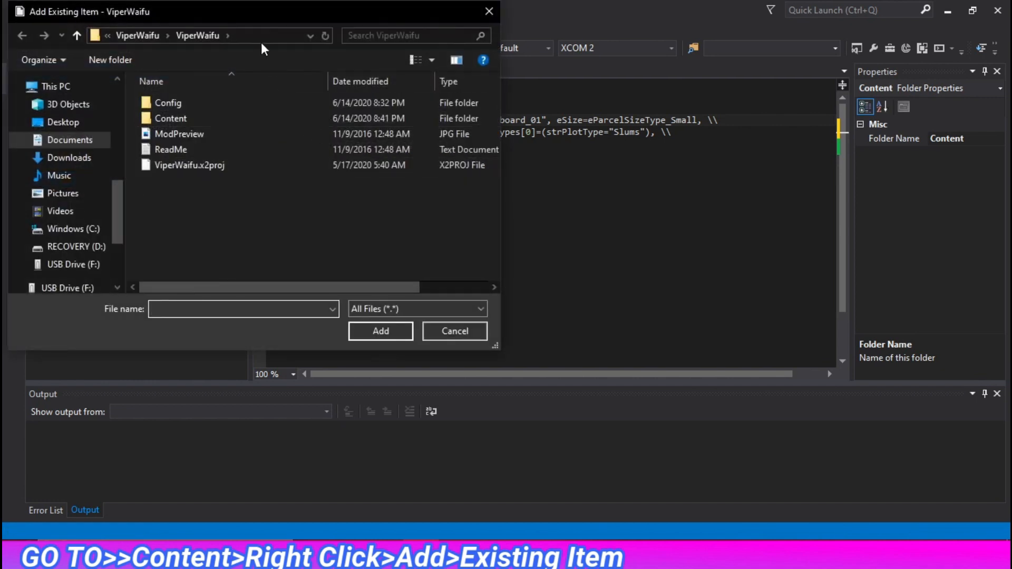
pyautogui.click(257, 31)
pyautogui.rightClick(258, 31)
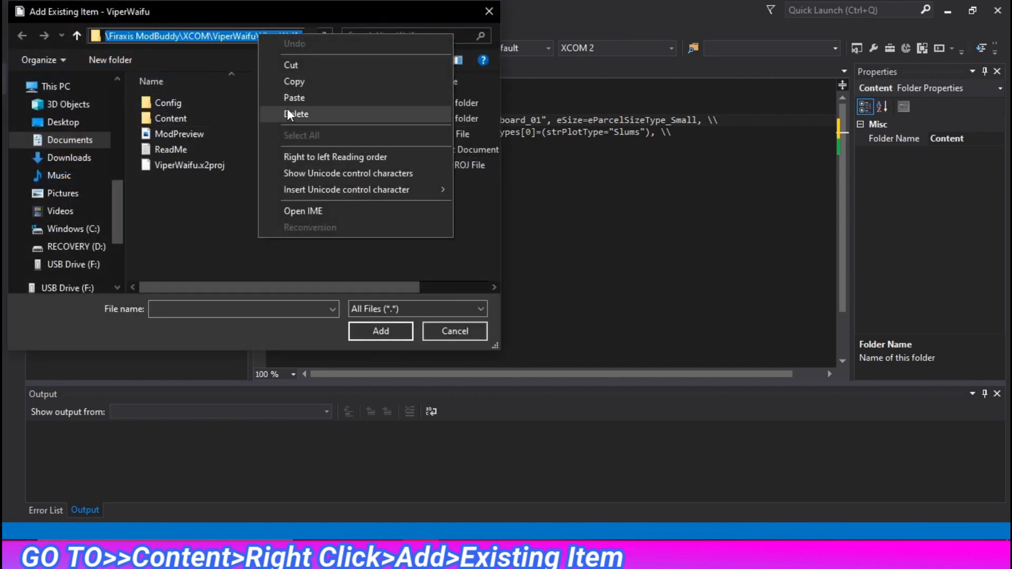
pyautogui.click(288, 98)
pyautogui.press('Return')
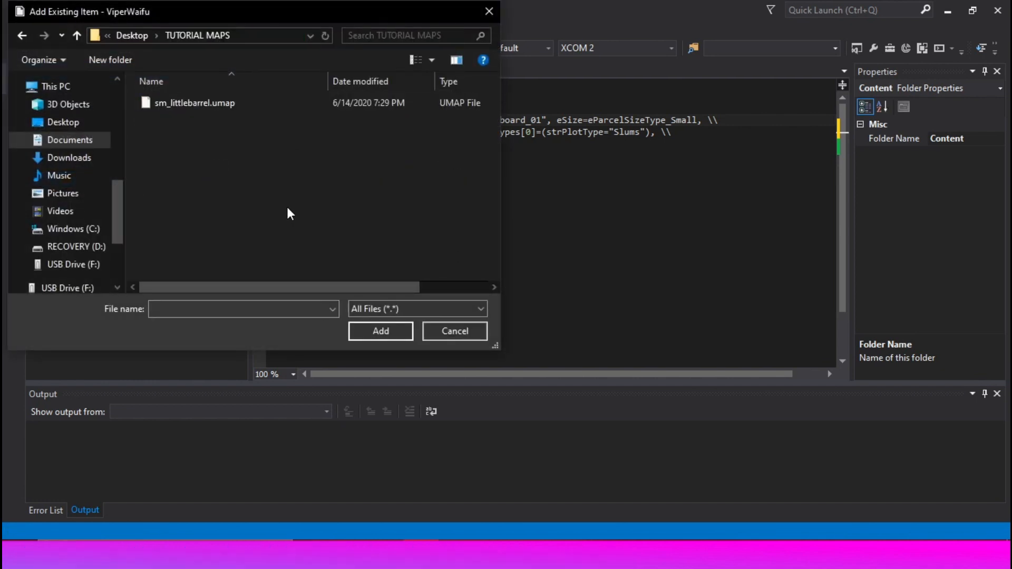
pyautogui.doubleClick(233, 103)
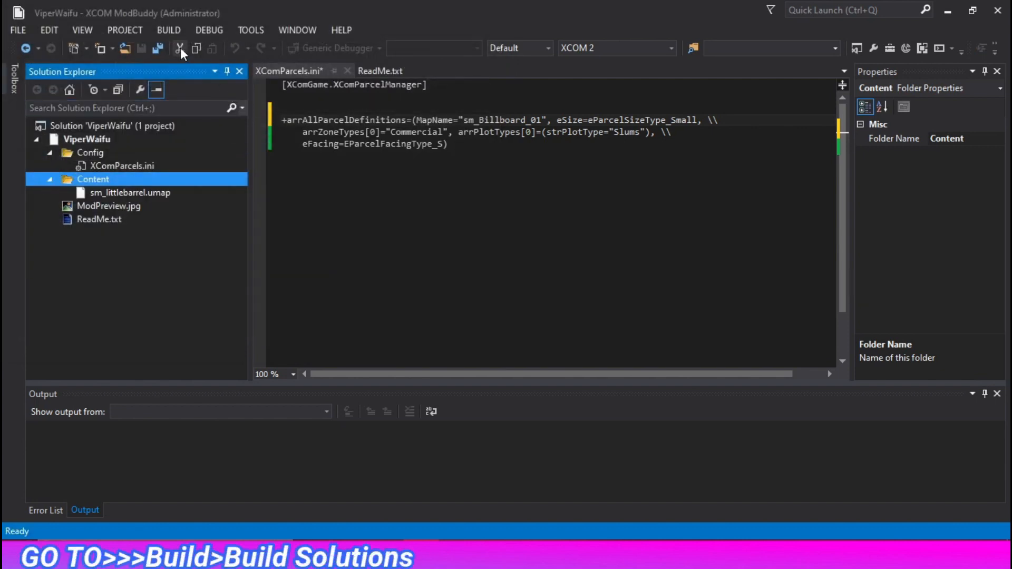
# Step: Build the ViperWaifu solution and save all project files
pyautogui.click(168, 30)
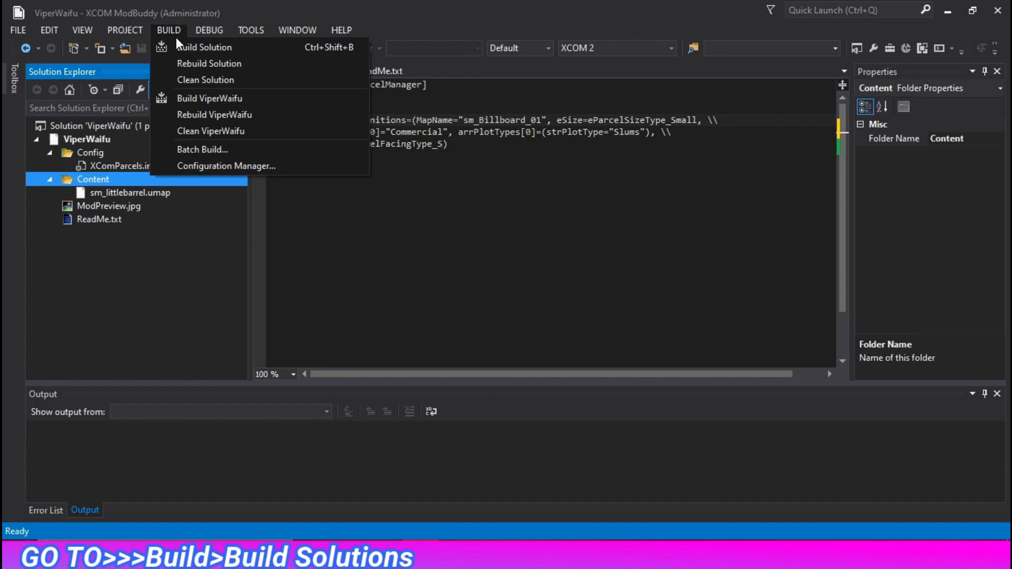
pyautogui.click(192, 46)
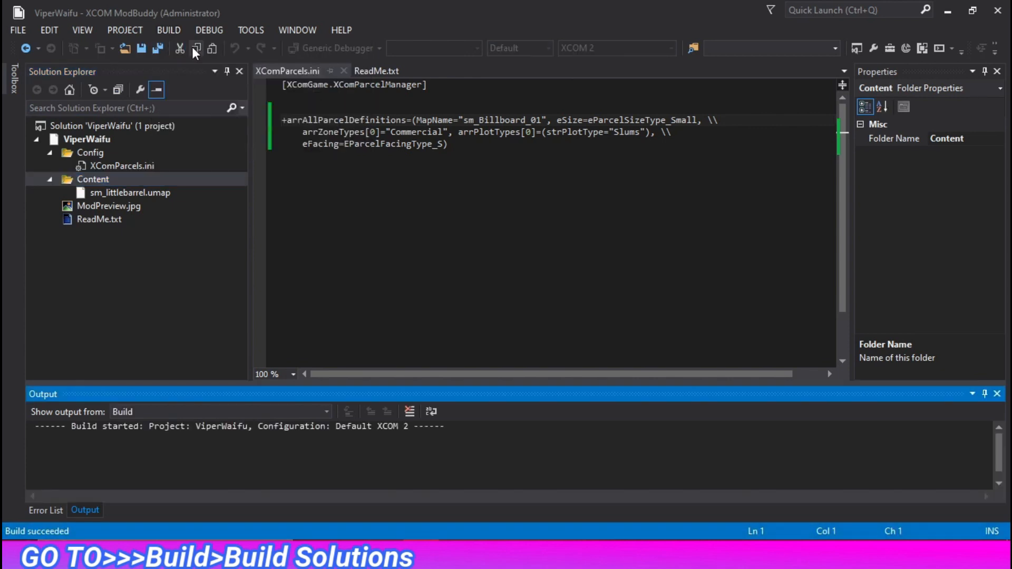
pyautogui.click(19, 31)
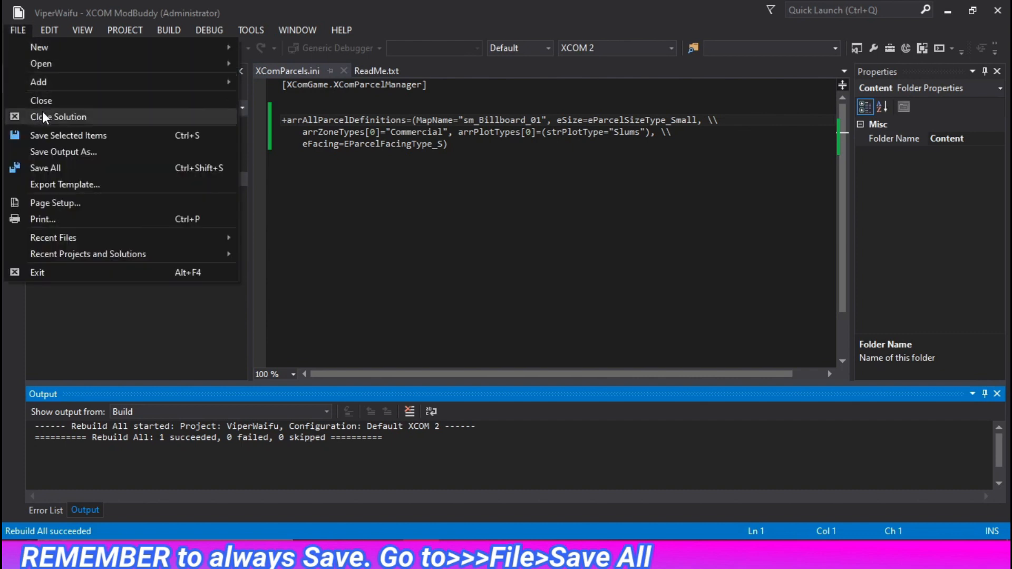
pyautogui.click(52, 167)
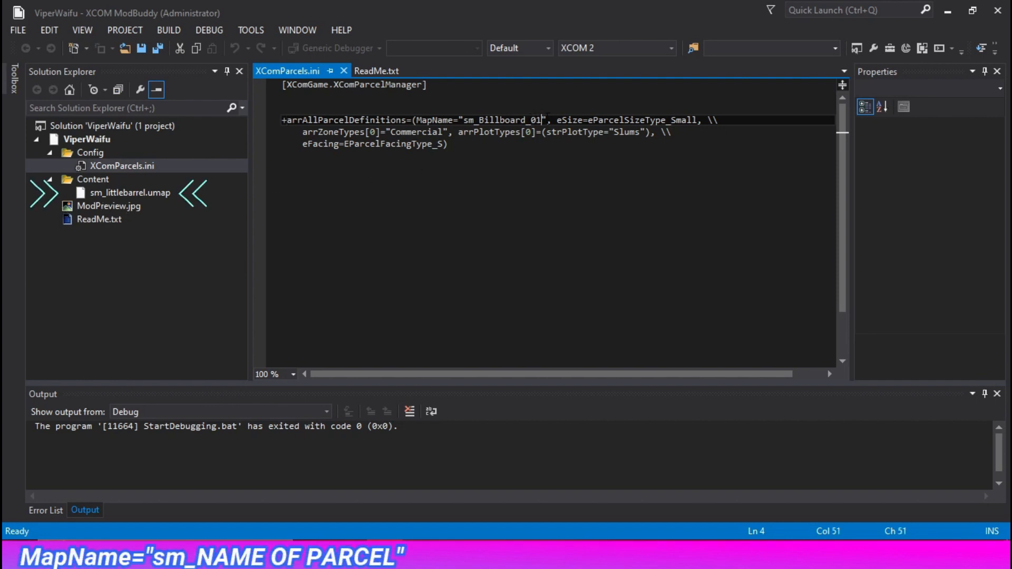
# Step: Change the parcel definition's MapName to sm_littlebarrel to match the map file in the Content folder
pyautogui.press('BackSpace')
pyautogui.press('BackSpace')
pyautogui.press('BackSpace')
pyautogui.press('BackSpace')
pyautogui.press('BackSpace')
pyautogui.press('BackSpace')
pyautogui.press('BackSpace')
pyautogui.press('BackSpace')
pyautogui.press('BackSpace')
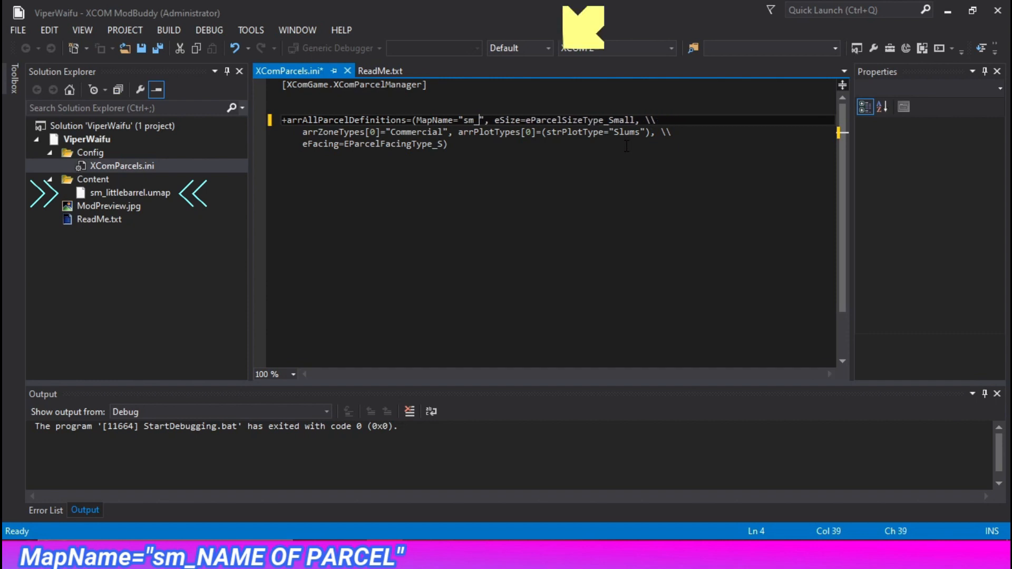
pyautogui.write('littlebarrel')
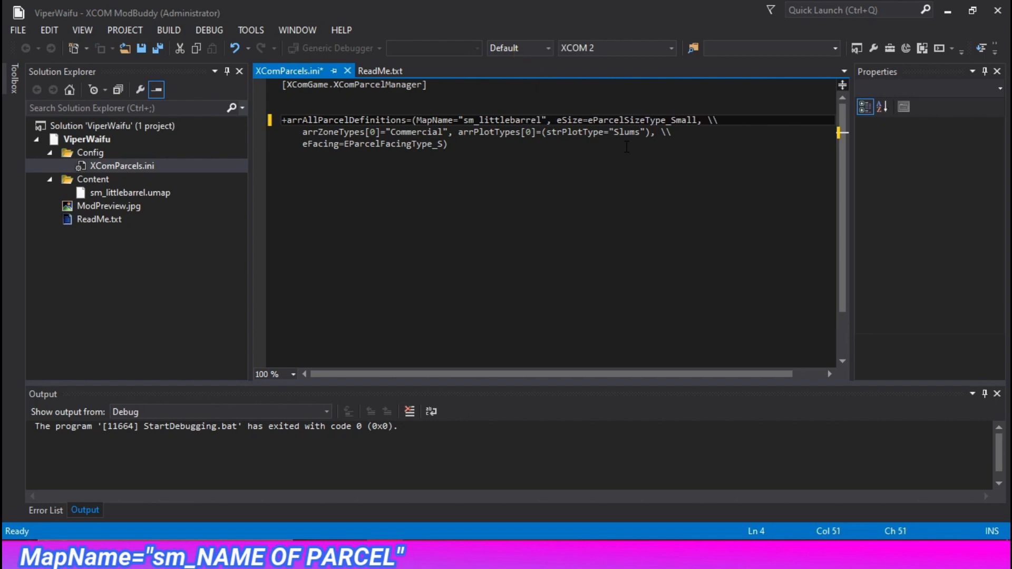
pyautogui.click(673, 177)
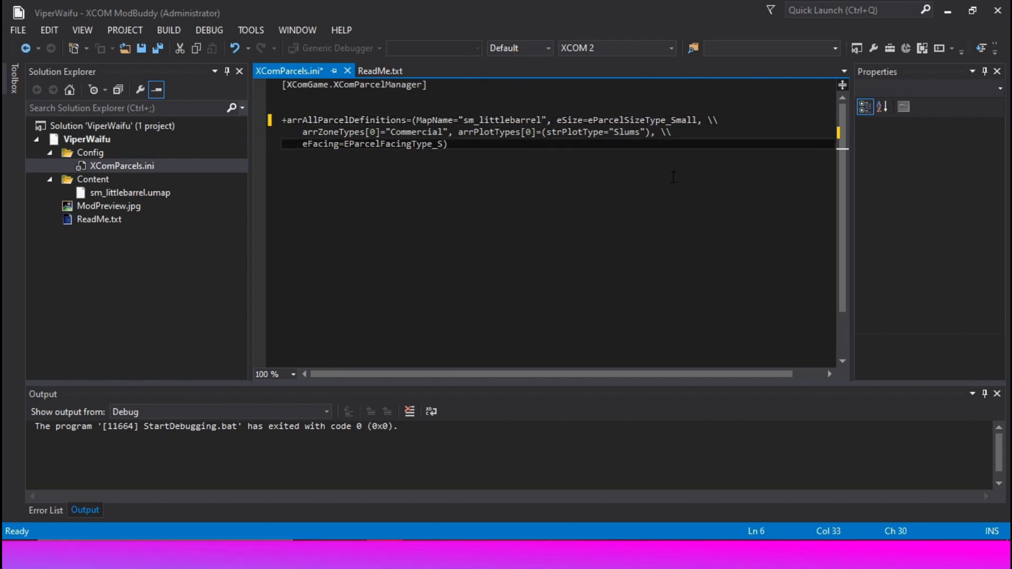
# Step: Save all project files and start debugging the mod
pyautogui.click(9, 27)
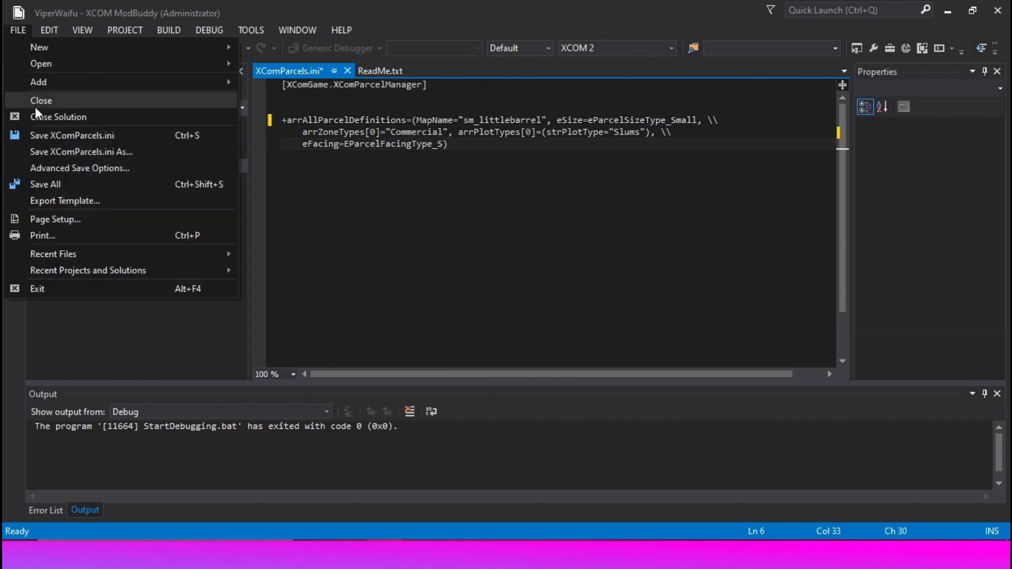
pyautogui.click(55, 179)
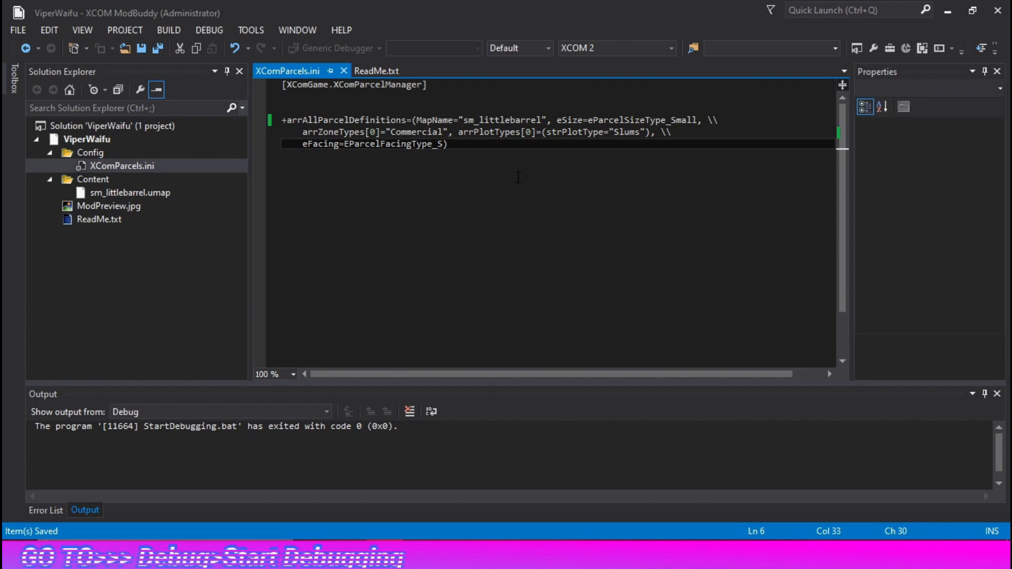
pyautogui.click(209, 30)
pyautogui.click(277, 63)
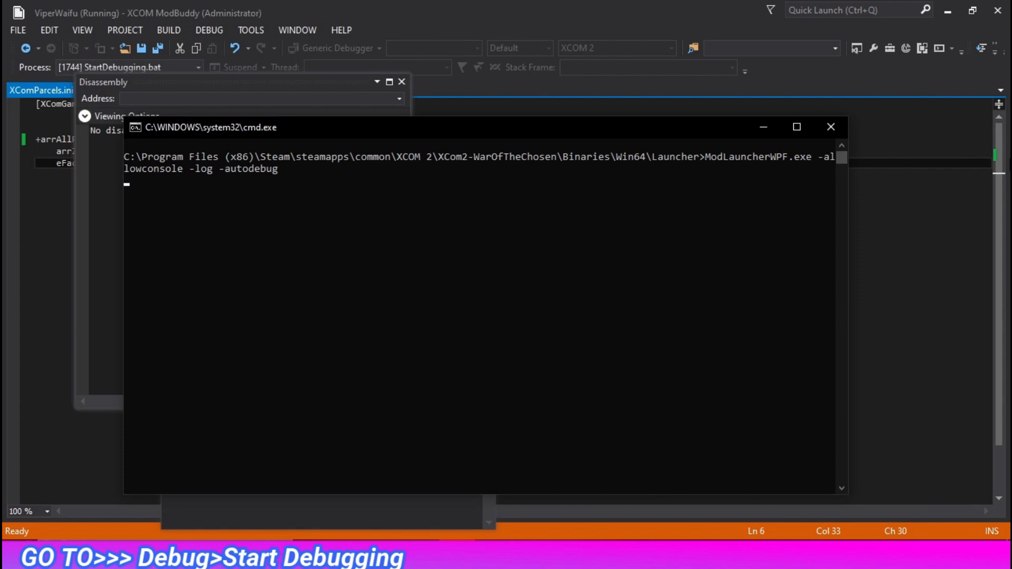
# Step: Enable the EXAMPLEMAPPACK mod in the XCOM 2 War of the Chosen launcher and start the game
pyautogui.scroll(-10, 777, 223)
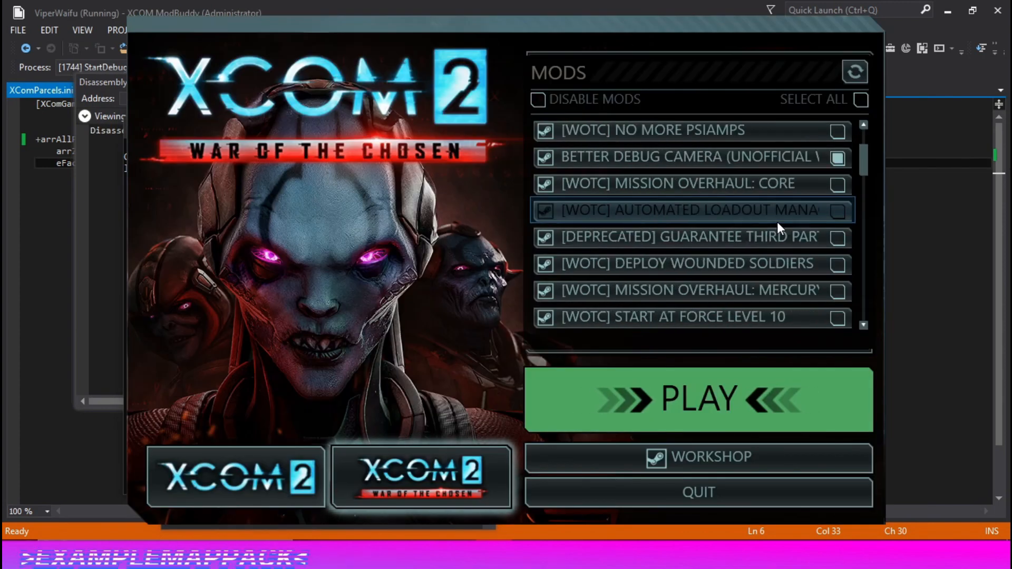
pyautogui.scroll(-2, 864, 289)
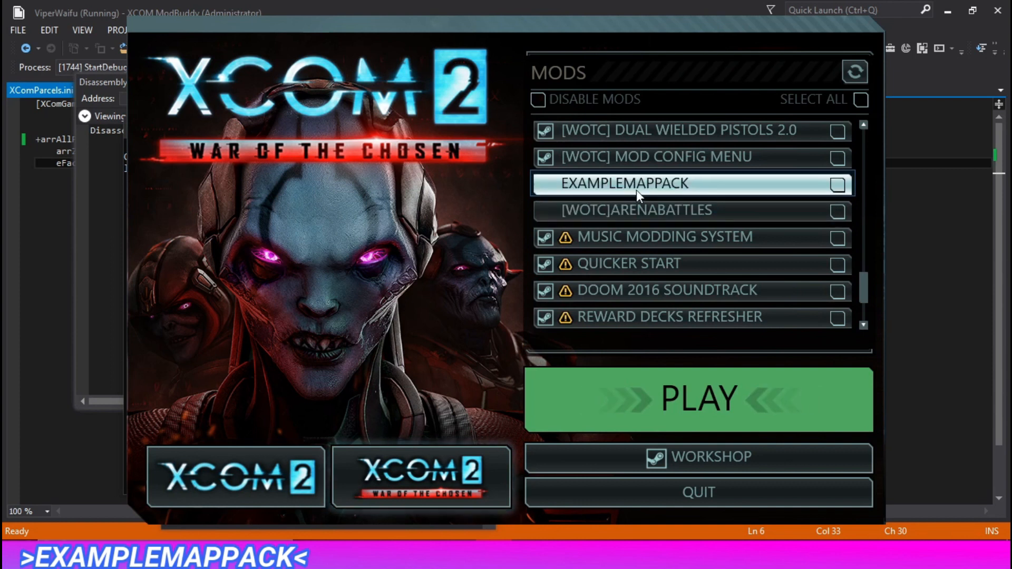
pyautogui.click(838, 186)
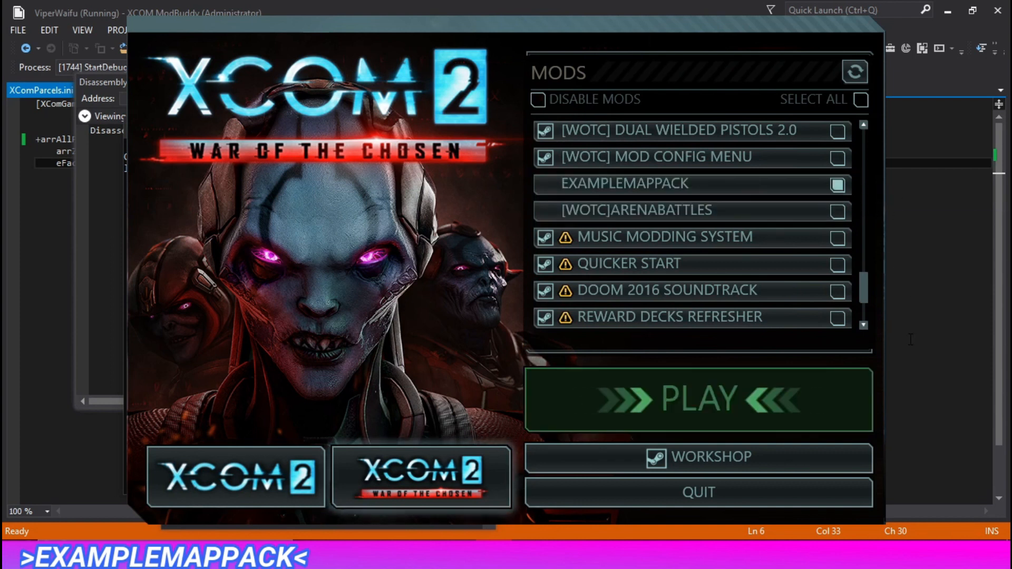
pyautogui.click(789, 391)
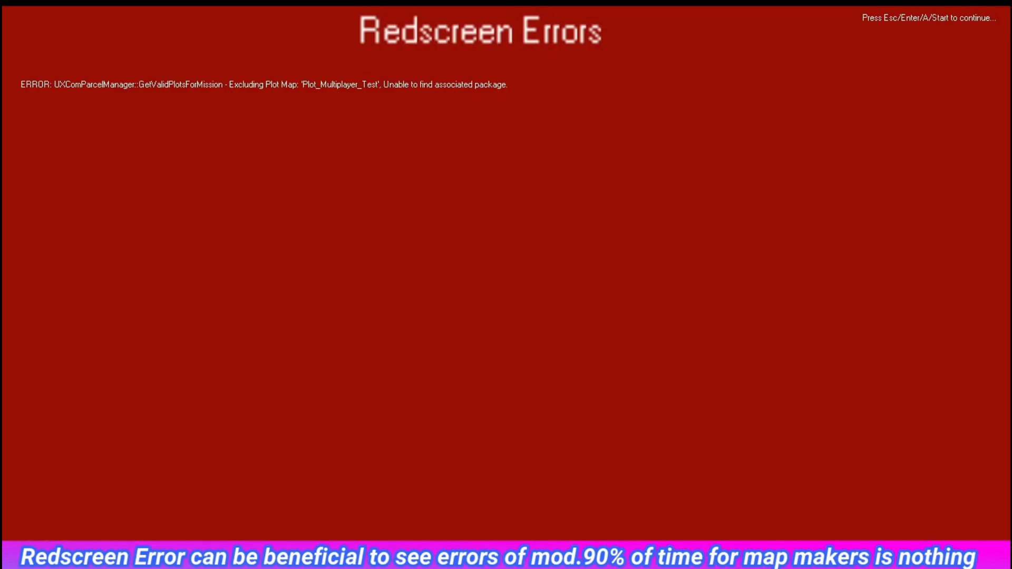
# Step: Dismiss the redscreen errors and open the map data selection in the tactical quick launch
pyautogui.press('Escape')
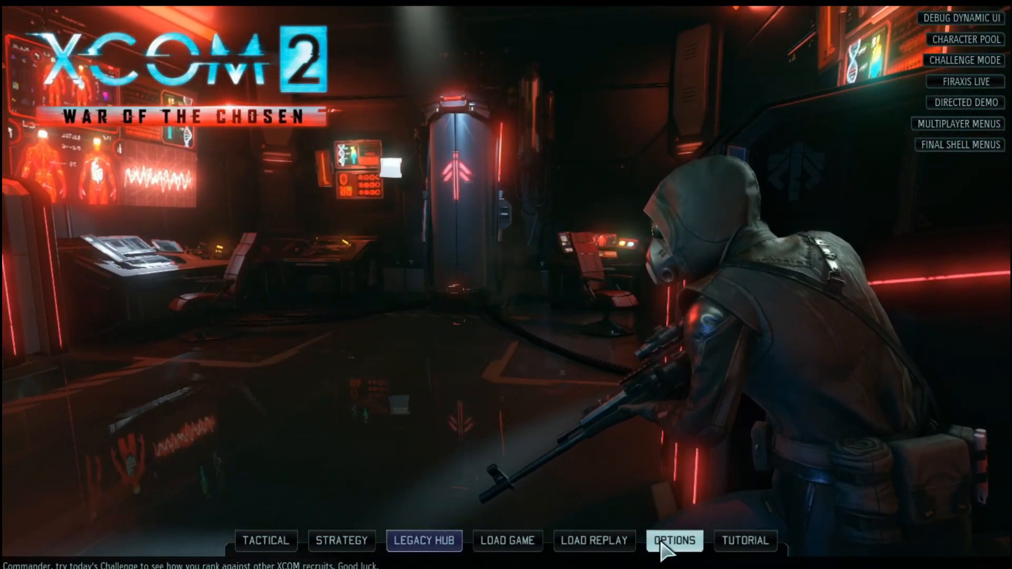
pyautogui.click(265, 541)
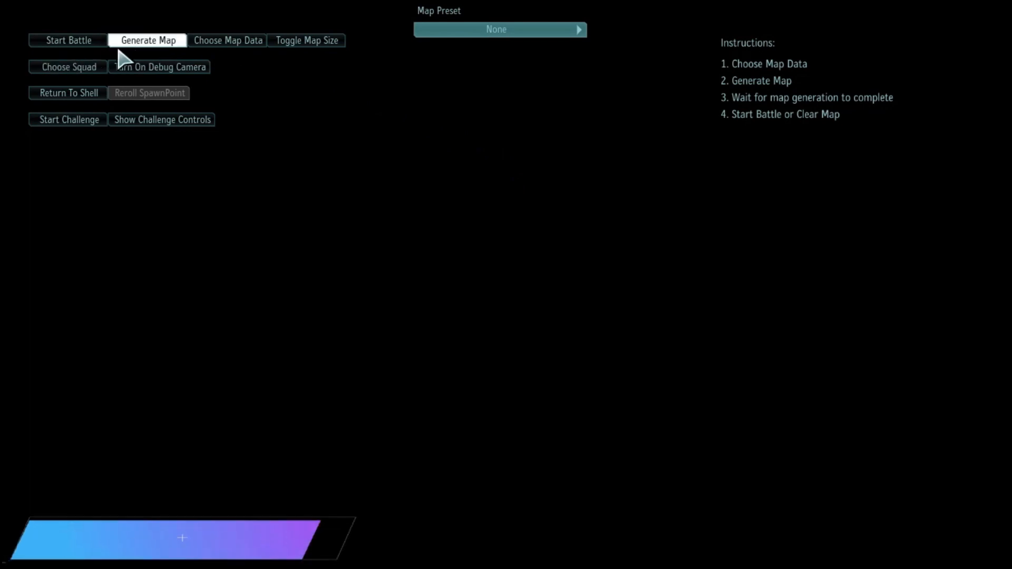
pyautogui.click(230, 42)
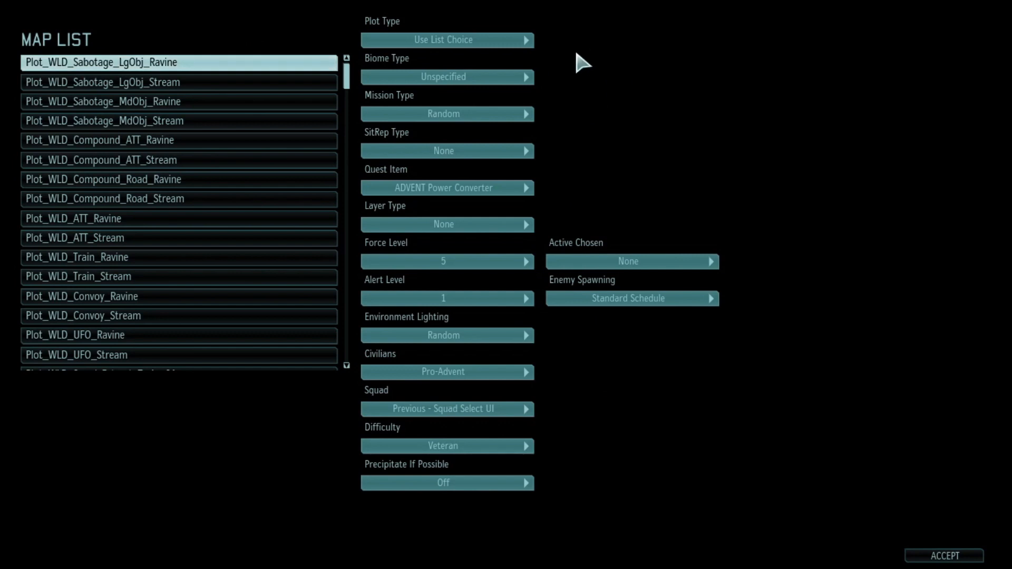
# Step: Filter the map list to the Slums plot type and accept Plot_SLM_Test_Sm as the map
pyautogui.click(517, 42)
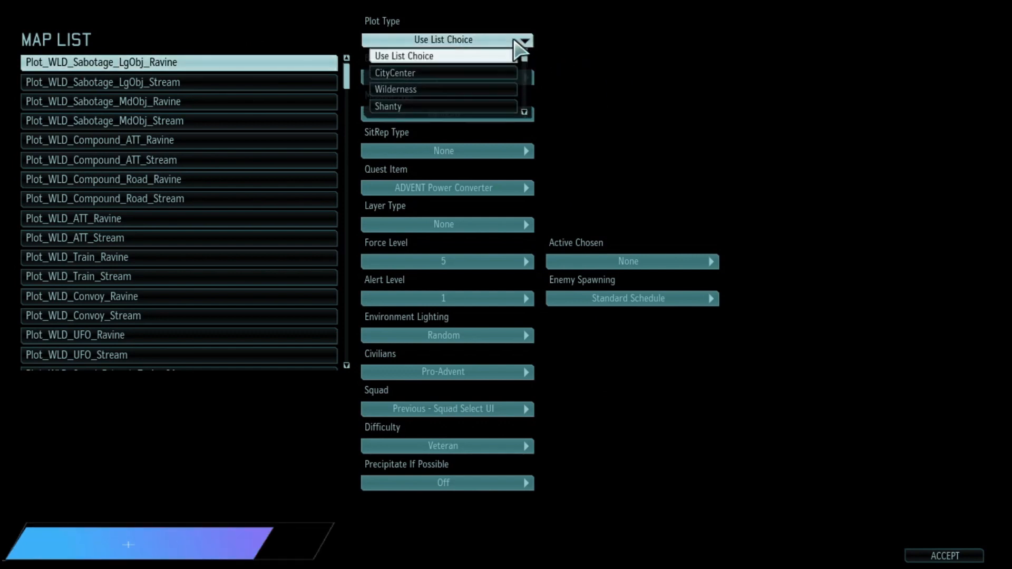
pyautogui.scroll(-2, 474, 103)
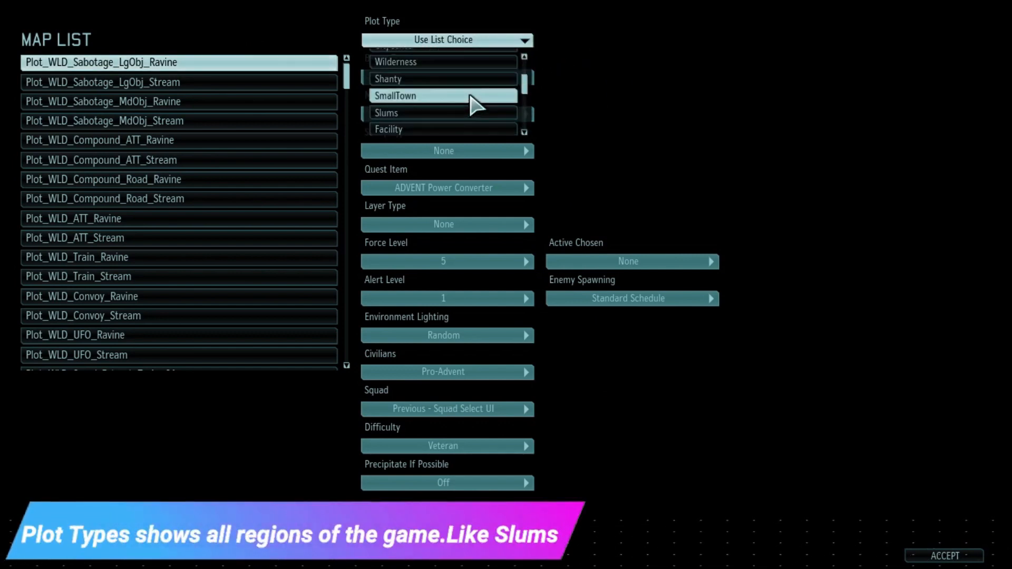
pyautogui.click(420, 113)
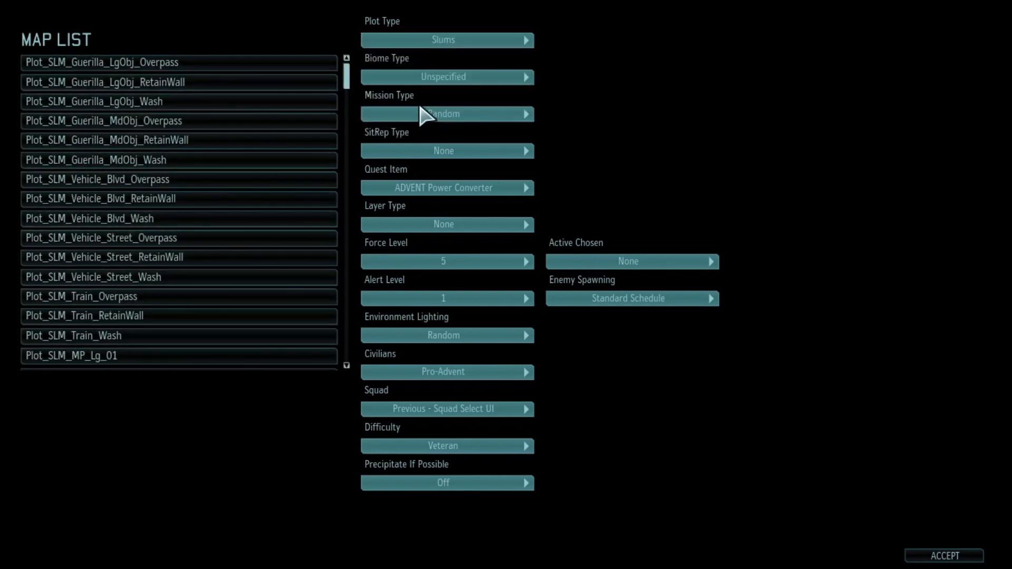
pyautogui.moveTo(347, 82); pyautogui.dragTo(342, 369)
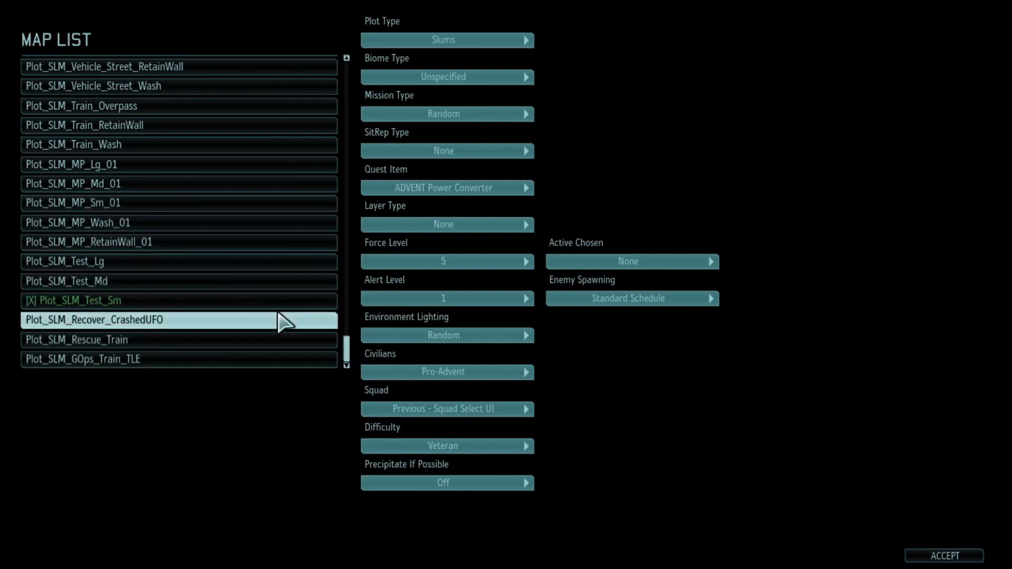
pyautogui.click(236, 301)
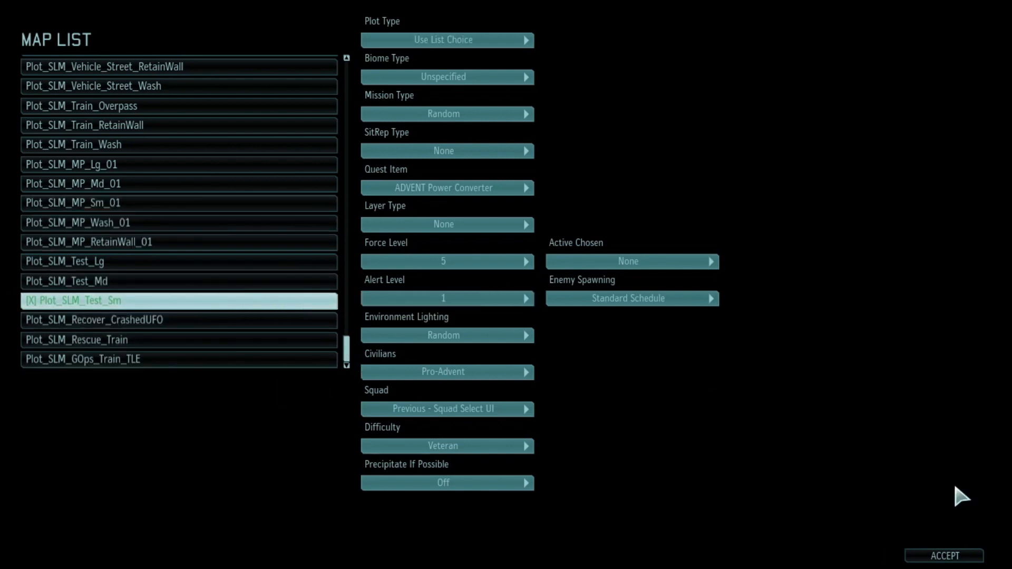
pyautogui.click(970, 557)
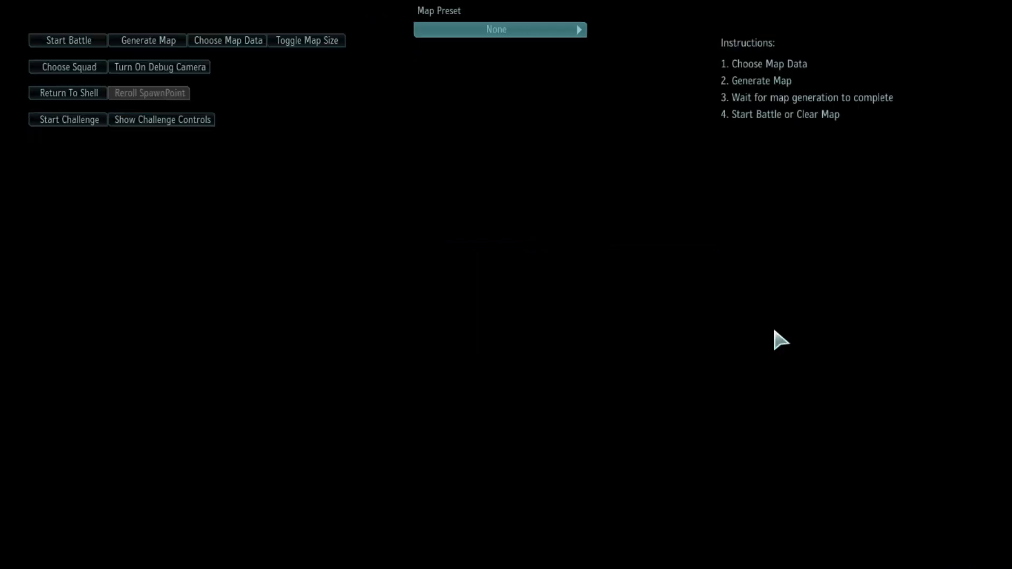
# Step: Generate the map and inspect the parcel from several sides with the debug camera
pyautogui.click(157, 46)
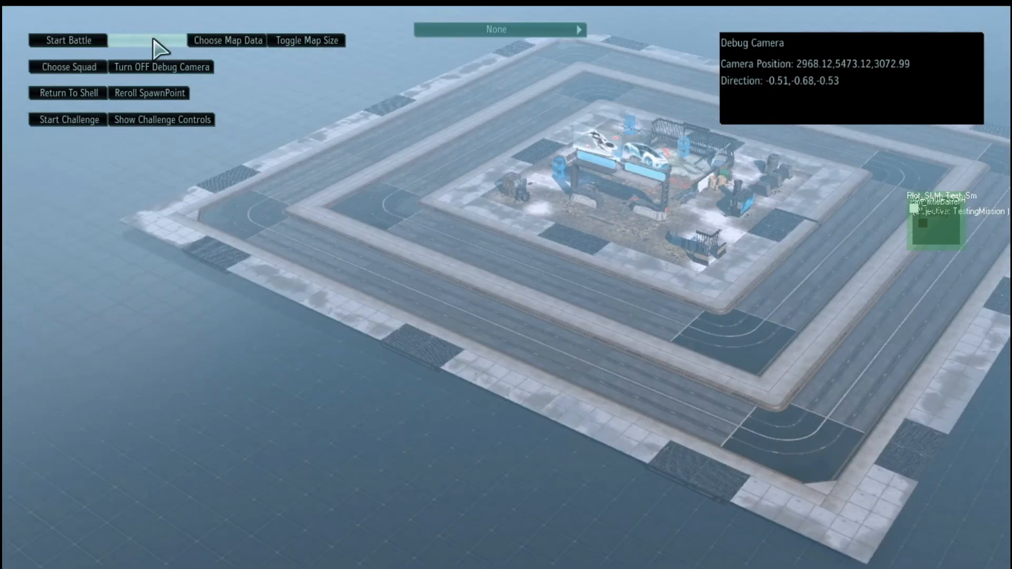
pyautogui.press('w')
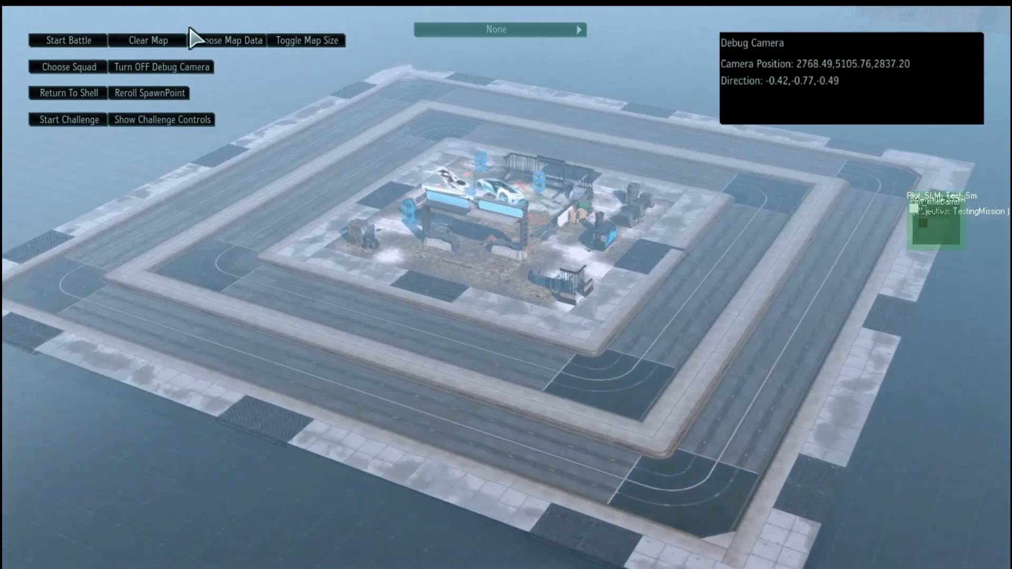
pyautogui.press('d')
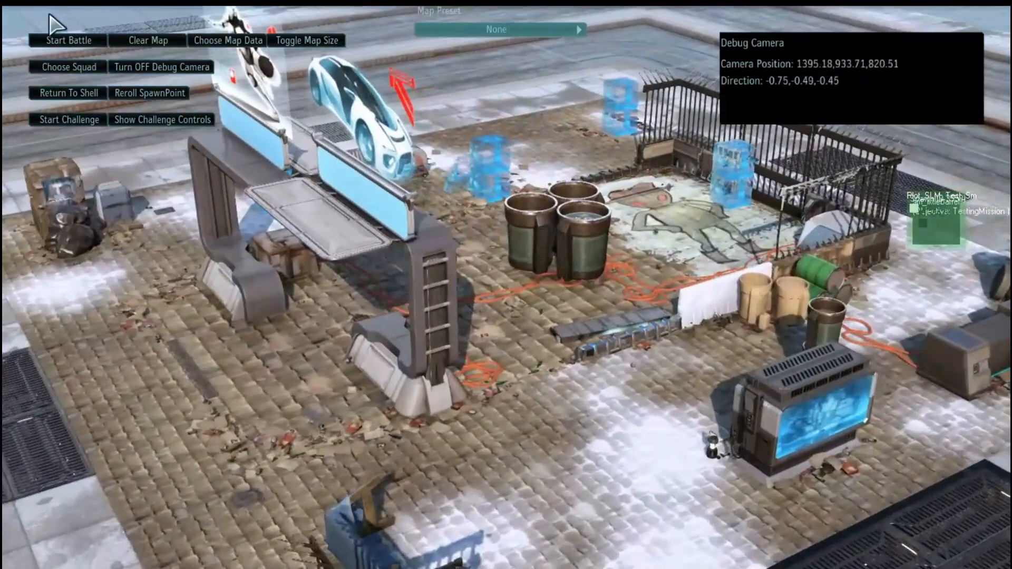
pyautogui.press('a')
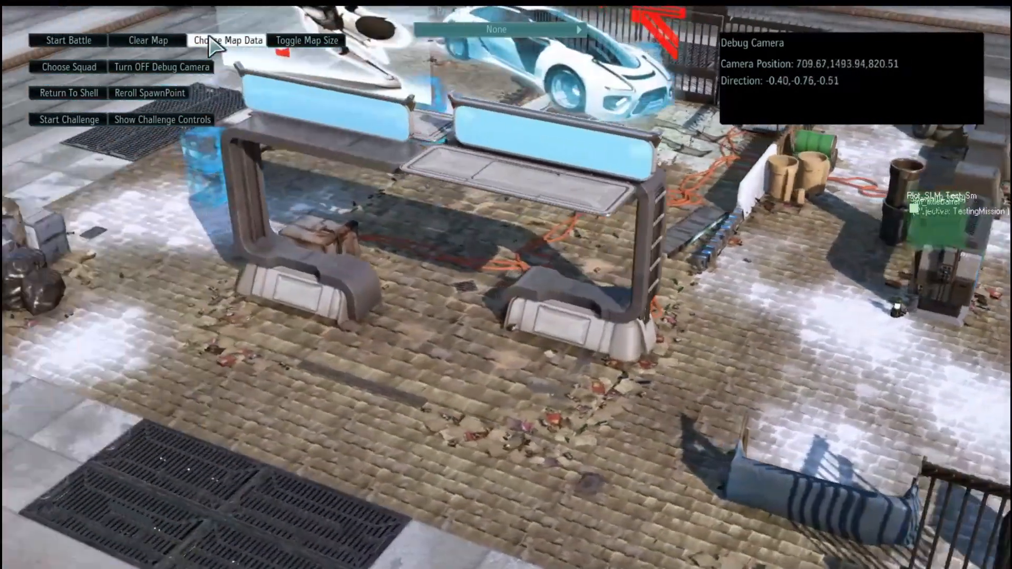
pyautogui.press('w')
pyautogui.press('w')
pyautogui.press('a')
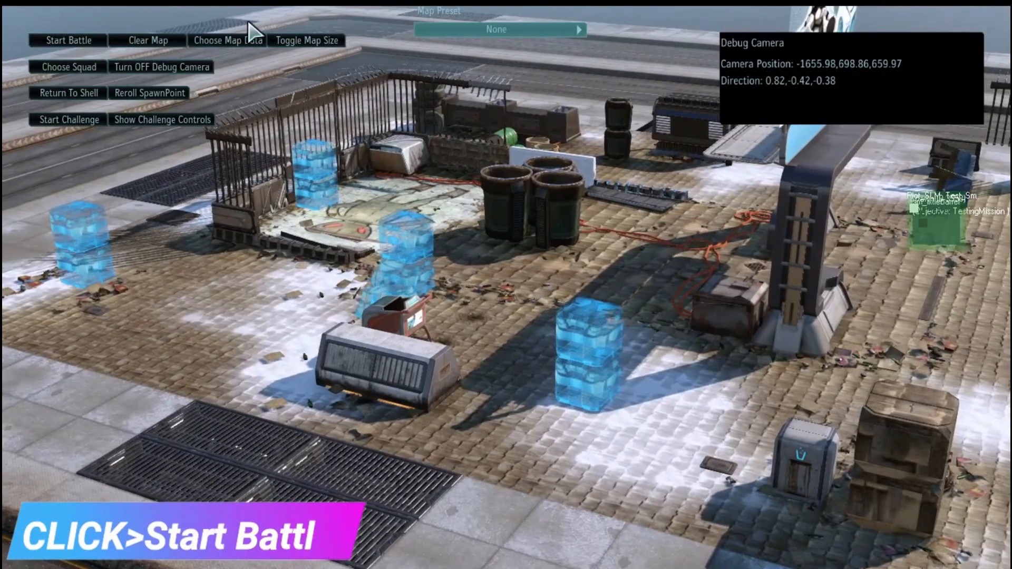
# Step: Start the battle on the generated map and teleport the selected soldier with the teleporttocursor console command
pyautogui.click(87, 44)
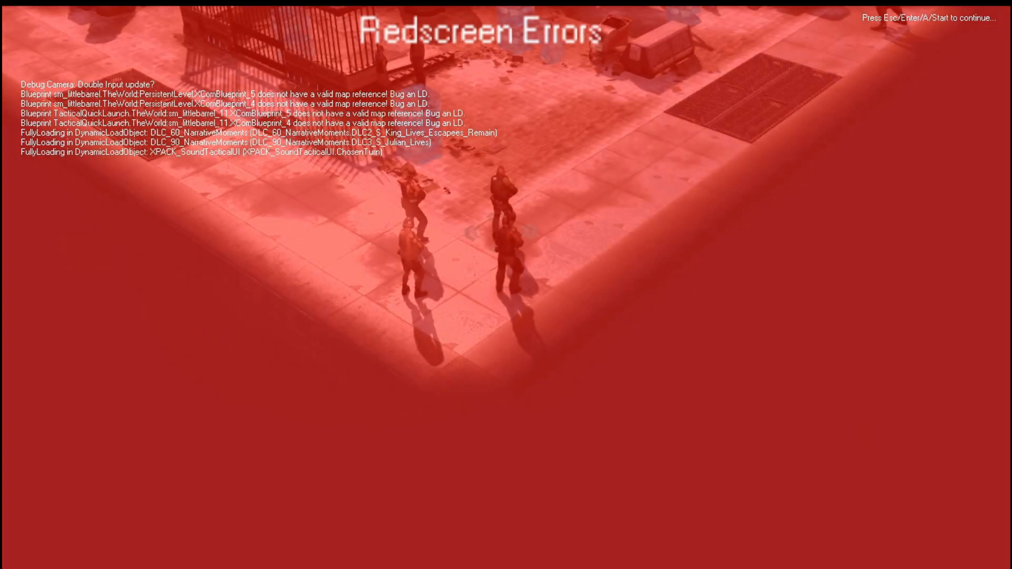
pyautogui.press('Escape')
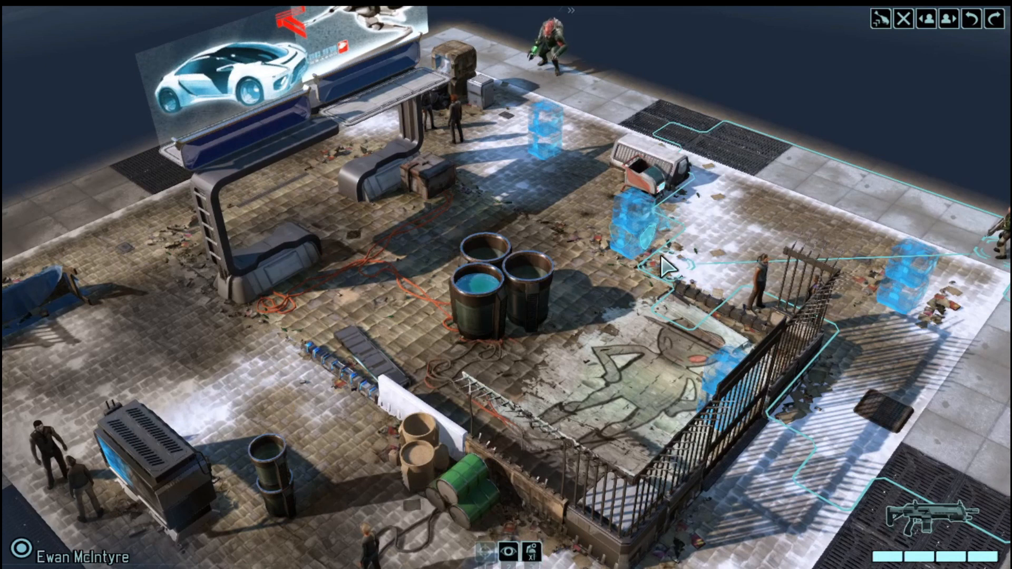
pyautogui.press('`')
pyautogui.press('Up')
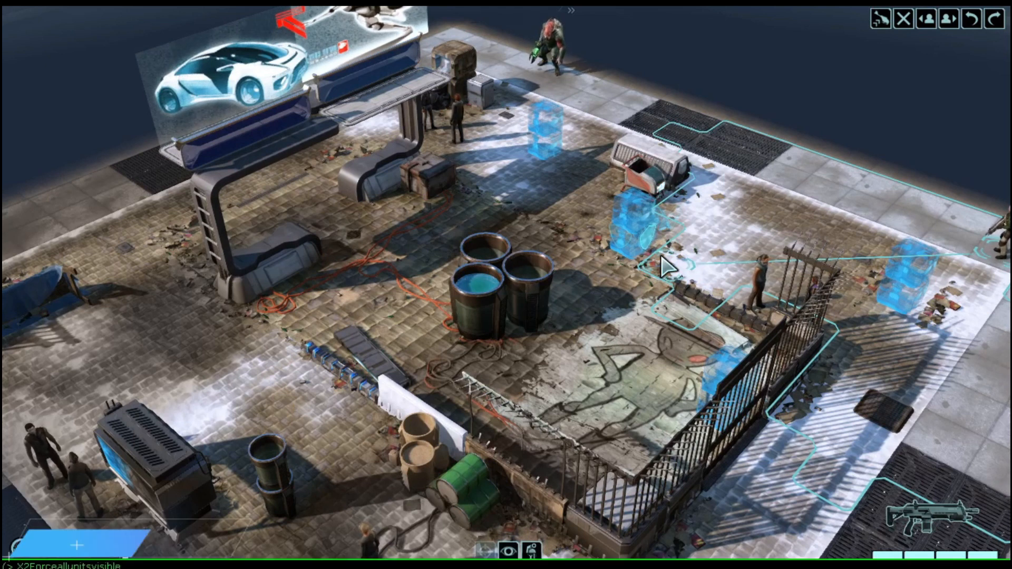
pyautogui.press('Up')
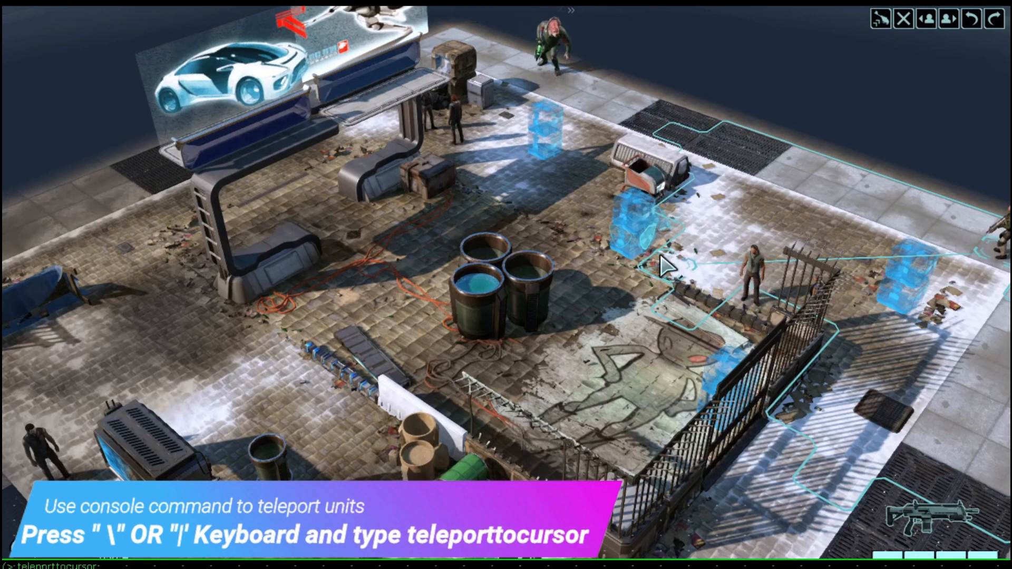
pyautogui.press('Return')
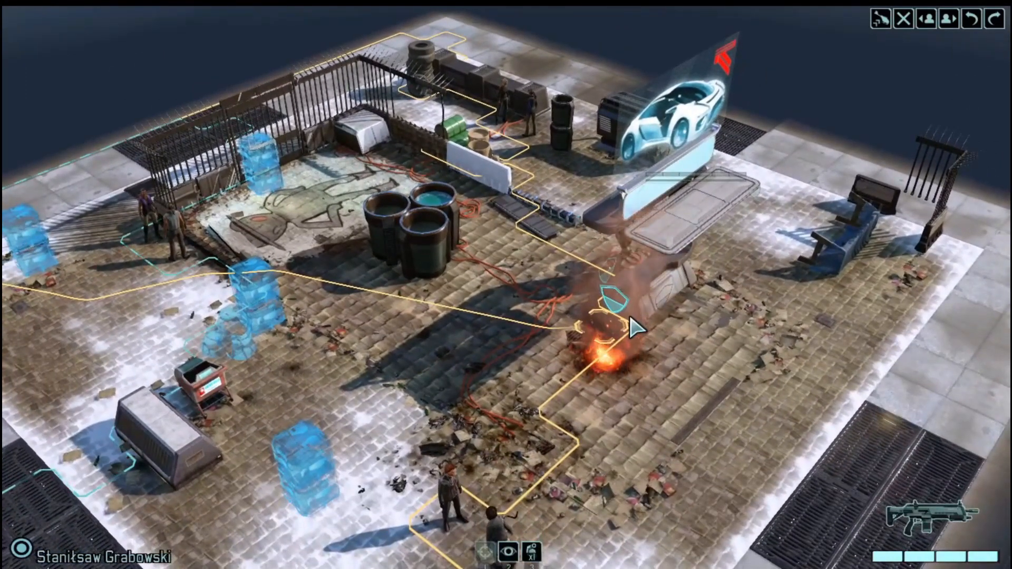
# Step: Quit the game to the desktop and return to XCOM ModBuddy
pyautogui.press('Escape')
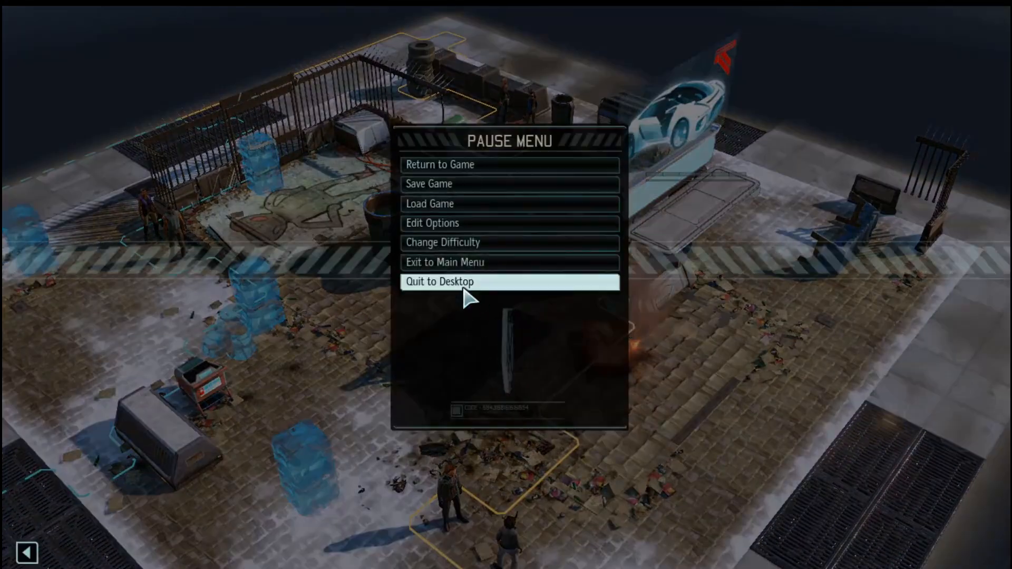
pyautogui.click(464, 282)
pyautogui.click(549, 330)
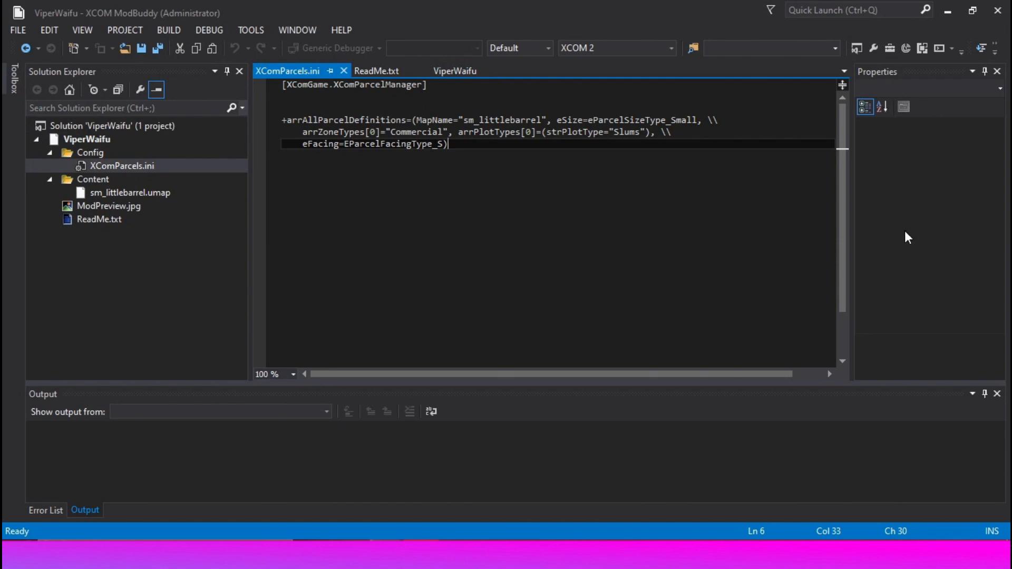
# Step: Open ModPreview.jpg in Paint, scribble orange and yellow strokes over the picture, save it and close Paint
pyautogui.click(97, 209)
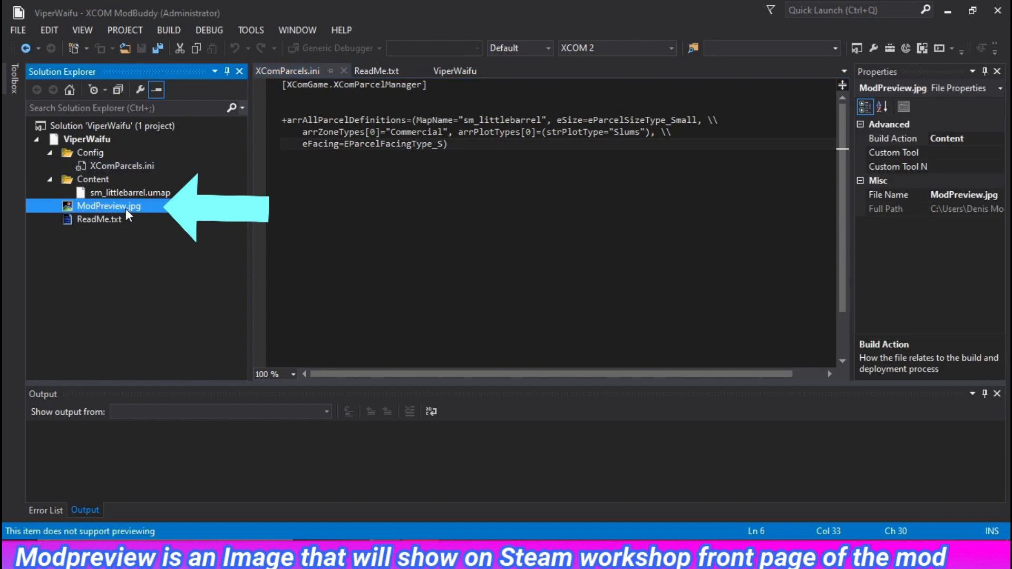
pyautogui.doubleClick(108, 207)
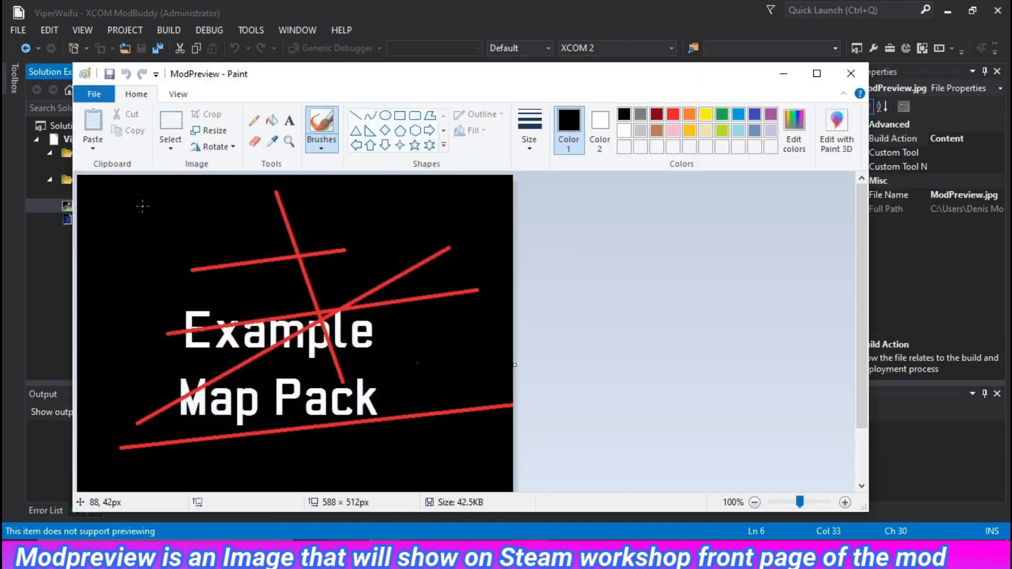
pyautogui.click(690, 116)
pyautogui.moveTo(415, 232)
pyautogui.mouseDown()
pyautogui.moveTo(136, 337)
pyautogui.moveTo(463, 237)
pyautogui.moveTo(429, 427)
pyautogui.mouseUp()
pyautogui.click(710, 115)
pyautogui.moveTo(390, 350)
pyautogui.mouseDown()
pyautogui.moveTo(369, 253)
pyautogui.moveTo(171, 284)
pyautogui.mouseUp()
pyautogui.click(94, 98)
pyautogui.click(118, 183)
pyautogui.click(851, 73)
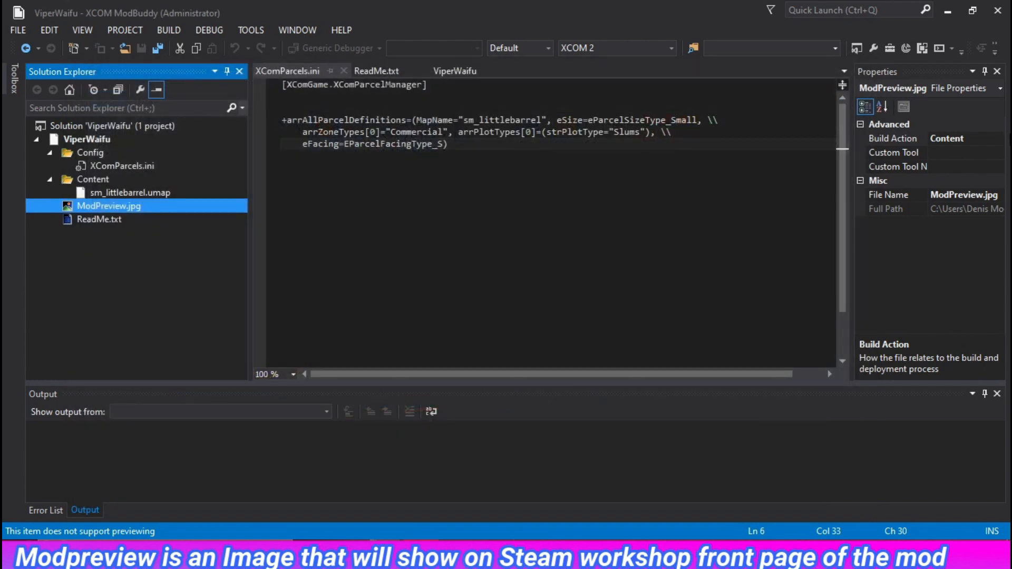
# Step: Set the mod name to "Viper Waifu" in the ViperWaifu project properties
pyautogui.click(103, 141)
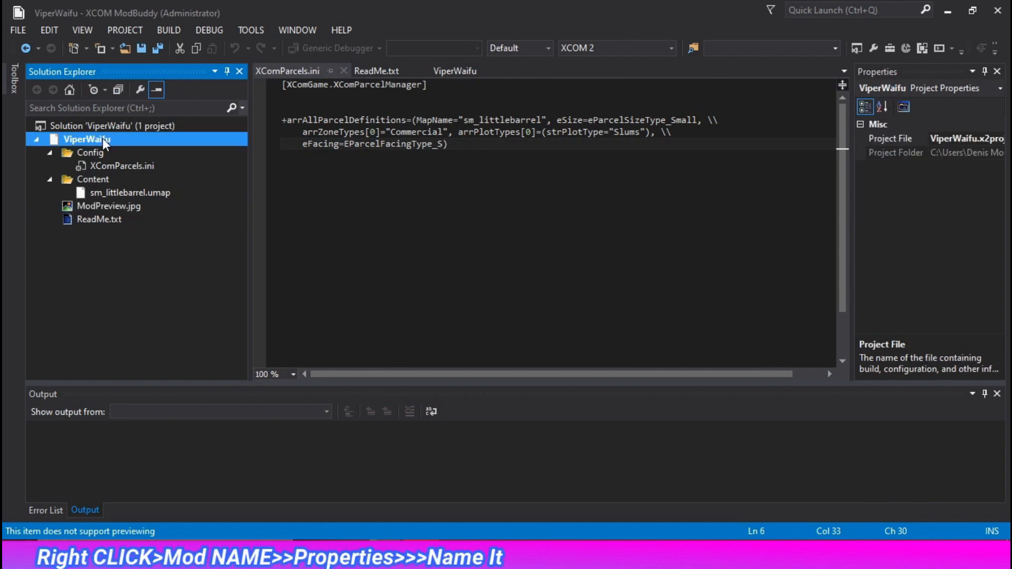
pyautogui.rightClick(122, 140)
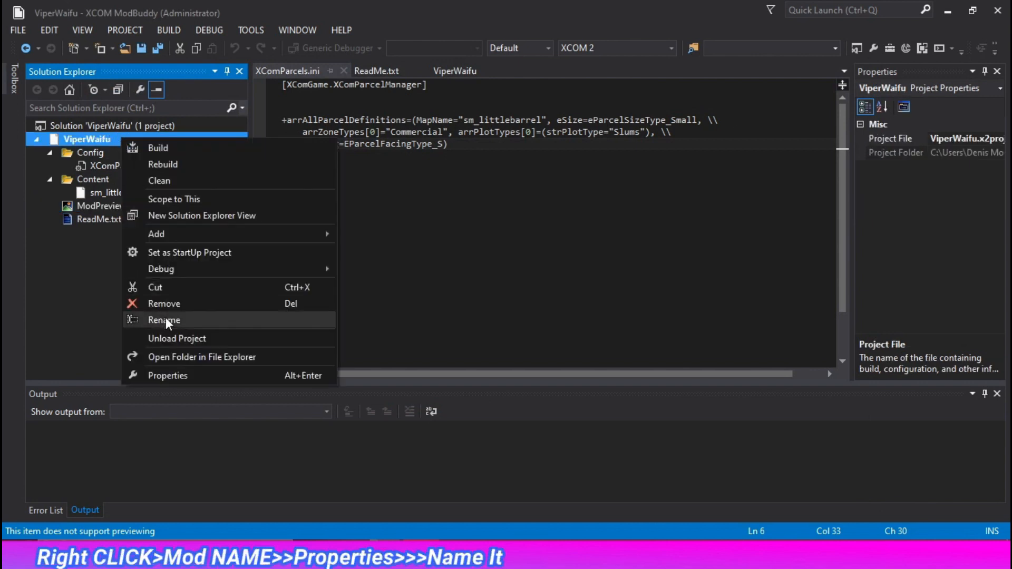
pyautogui.click(163, 375)
pyautogui.moveTo(519, 161); pyautogui.dragTo(346, 153)
pyautogui.write('Viper Waifu')
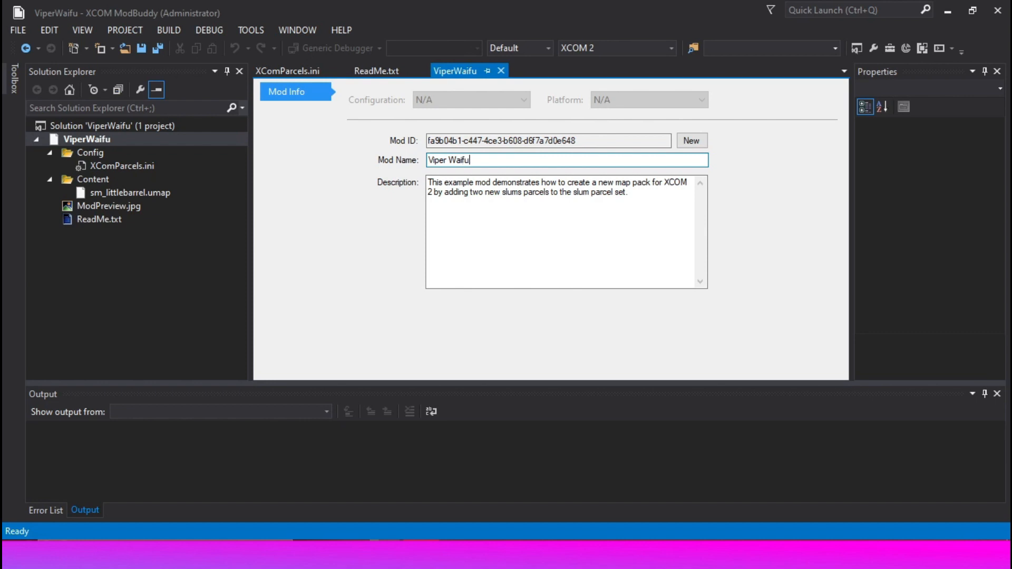
# Step: Save all project files and rebuild the ViperWaifu solution
pyautogui.click(15, 30)
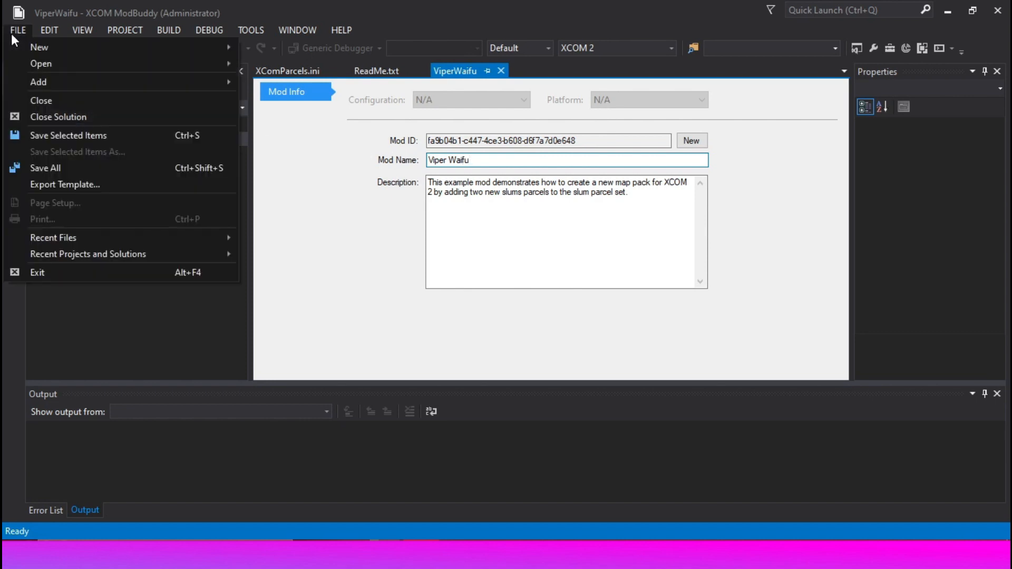
pyautogui.click(49, 169)
pyautogui.click(168, 30)
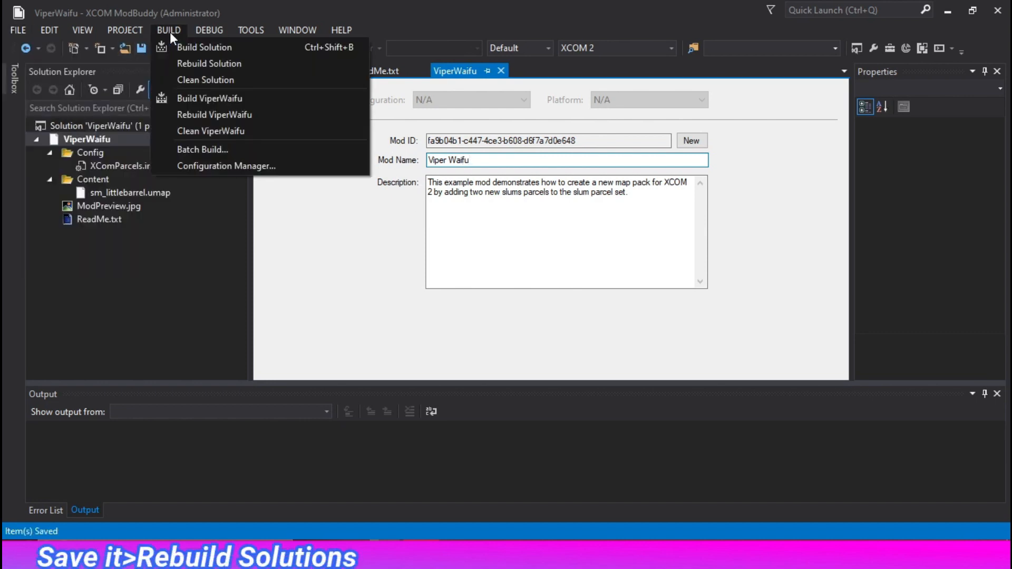
pyautogui.click(180, 63)
pyautogui.hotkey('ctrl', 's')
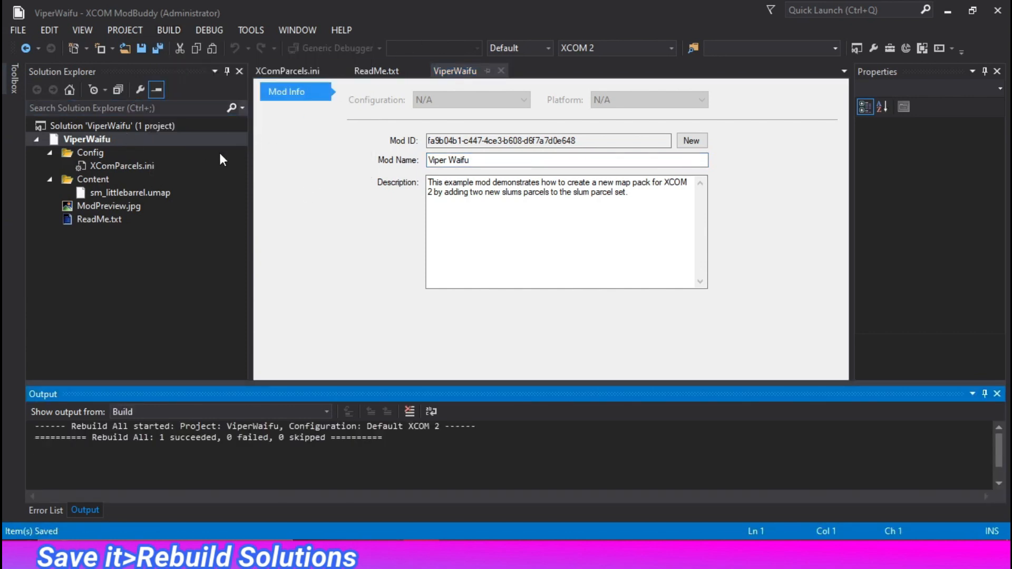
# Step: Open the Steam Workshop upload dialog for the mod, review its title, description and preview image, and close it
pyautogui.click(255, 30)
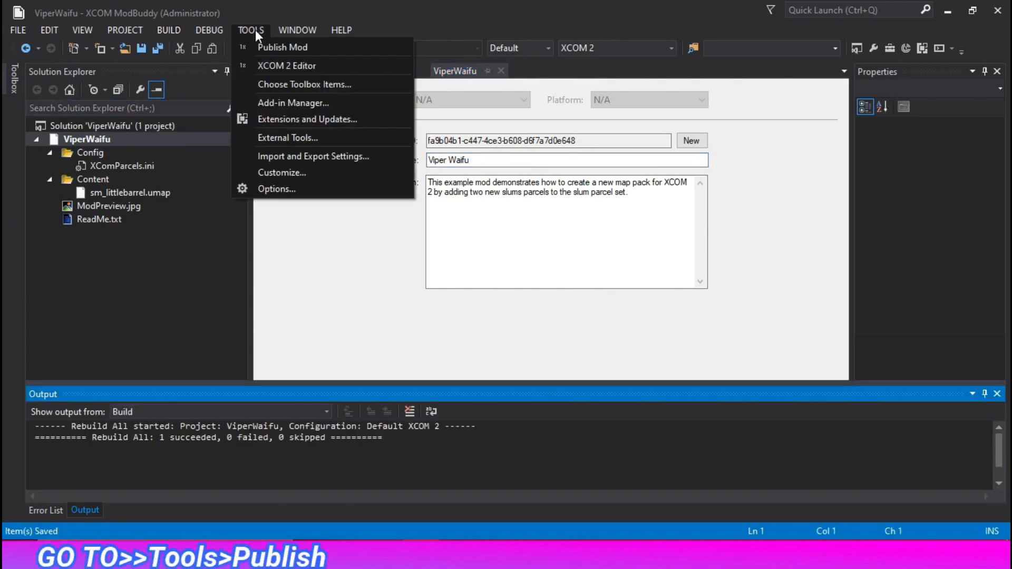
pyautogui.click(274, 48)
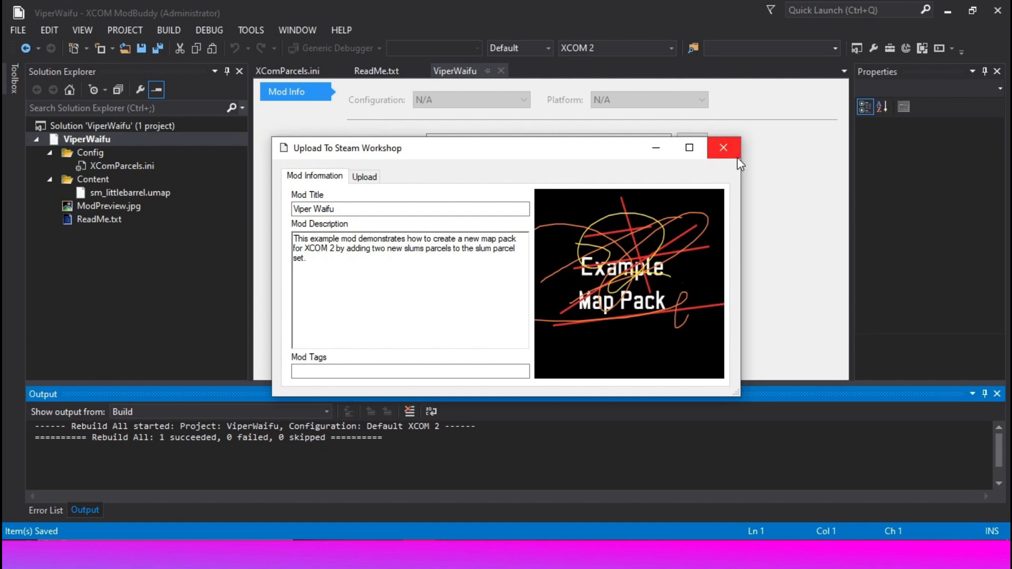
pyautogui.click(724, 148)
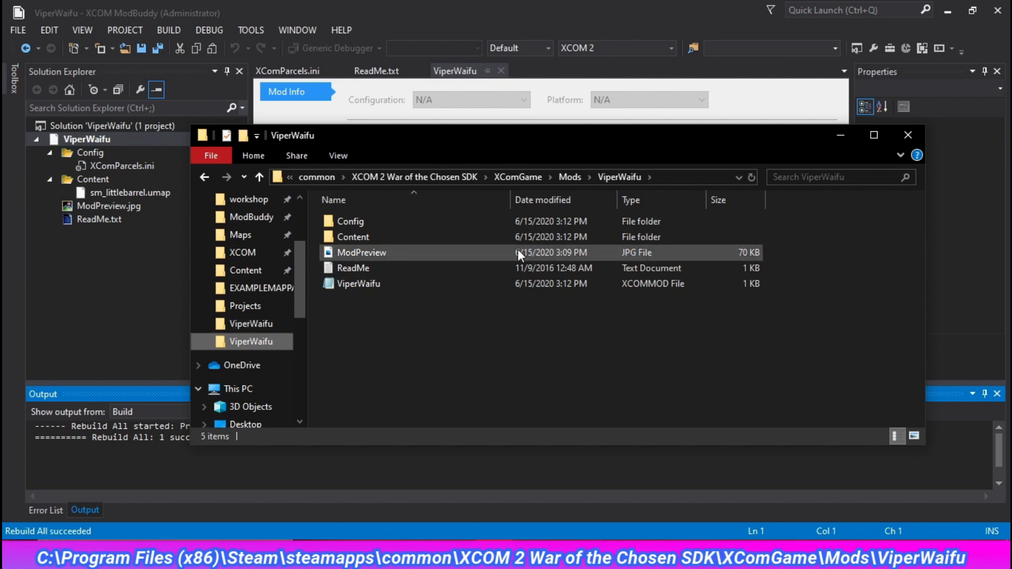
# Step: Open the ViperWaifu XCOMMOD file from the SDK's Mods folder in Notepad, set its tags to Map and save it
pyautogui.doubleClick(414, 281)
pyautogui.click(156, 194)
pyautogui.write('Map')
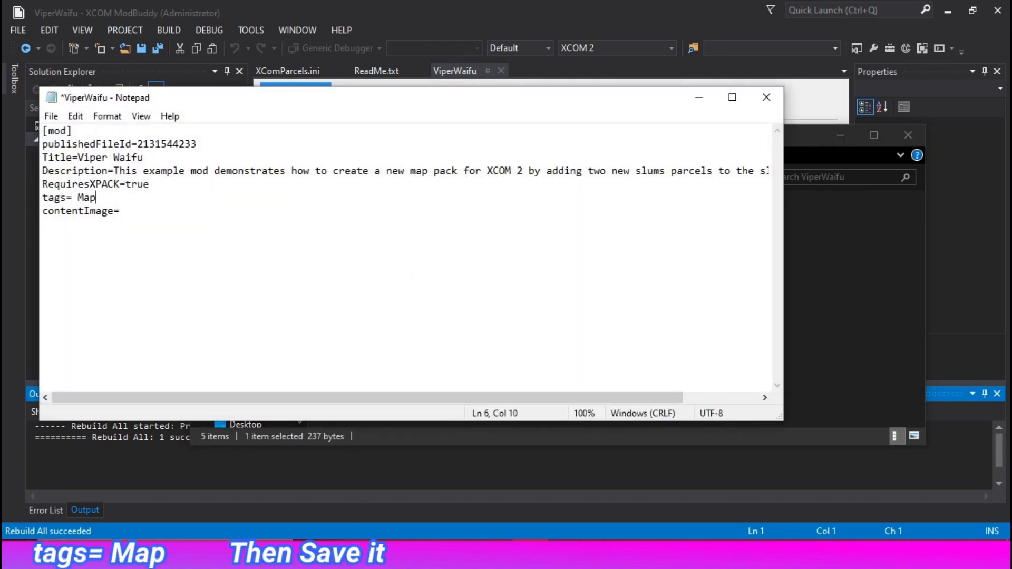
pyautogui.click(54, 131)
pyautogui.click(51, 116)
pyautogui.click(74, 181)
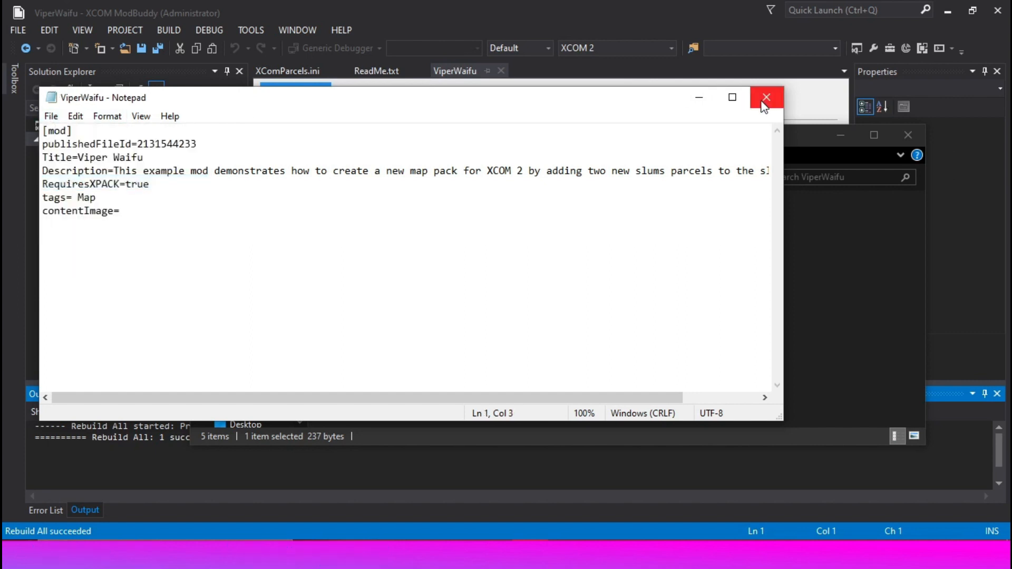
# Step: Close the XCOMMOD file, check the title and Map tag in the Steam Workshop publishing dialog, and upload the mod as an update to the existing one
pyautogui.click(766, 97)
pyautogui.click(261, 30)
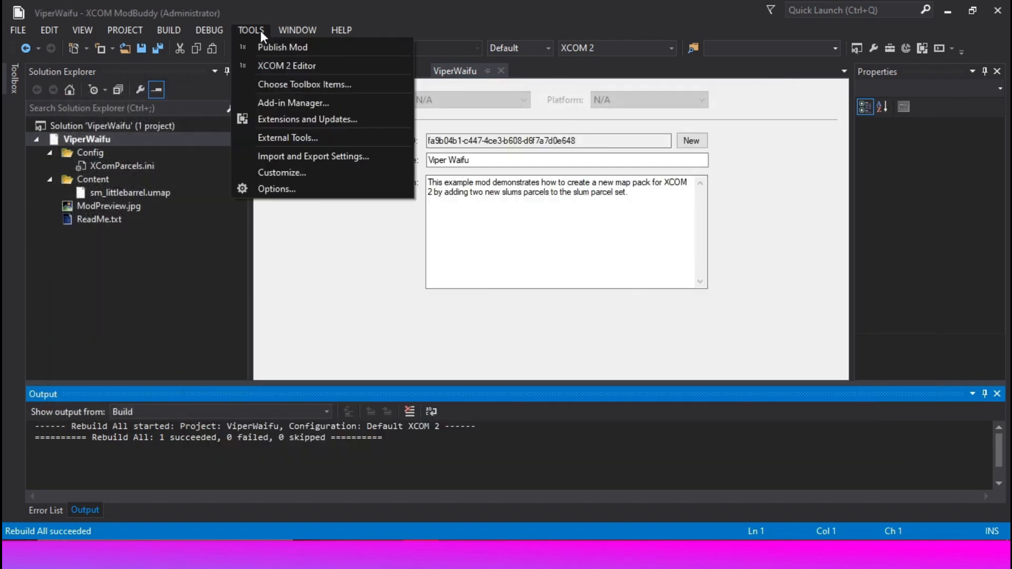
pyautogui.moveTo(220, 35)
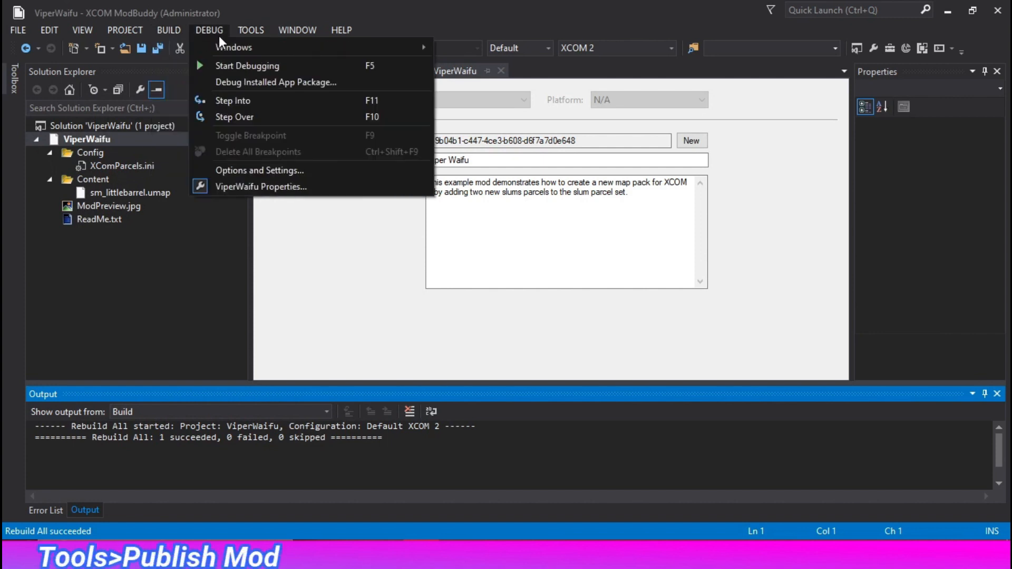
pyautogui.click(262, 44)
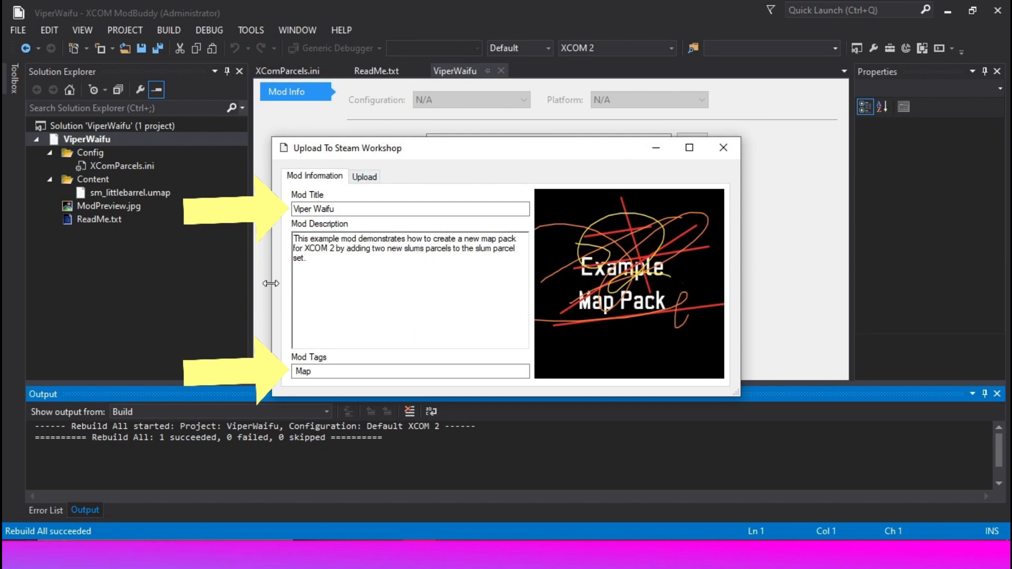
pyautogui.click(374, 177)
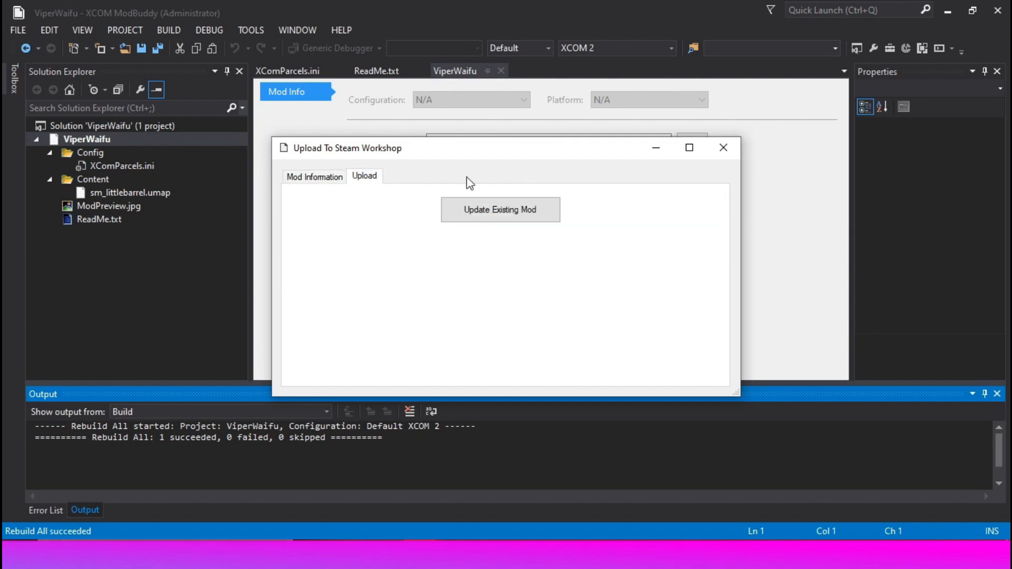
pyautogui.click(502, 211)
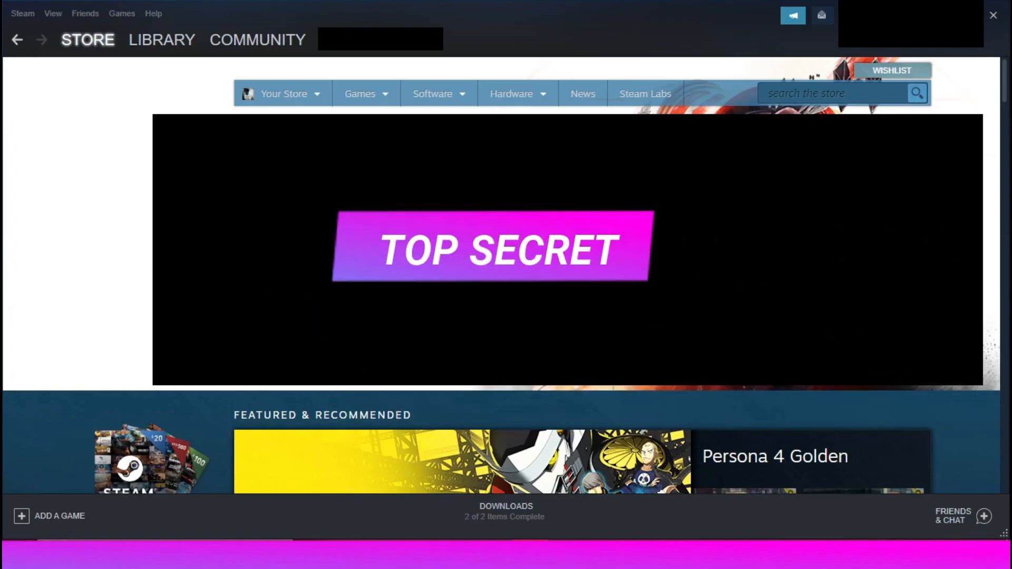
# Step: Switch to Steam, go to your own Workshop files, and open the item page of the uploaded Viper Waifu mod
pyautogui.moveTo(245, 42)
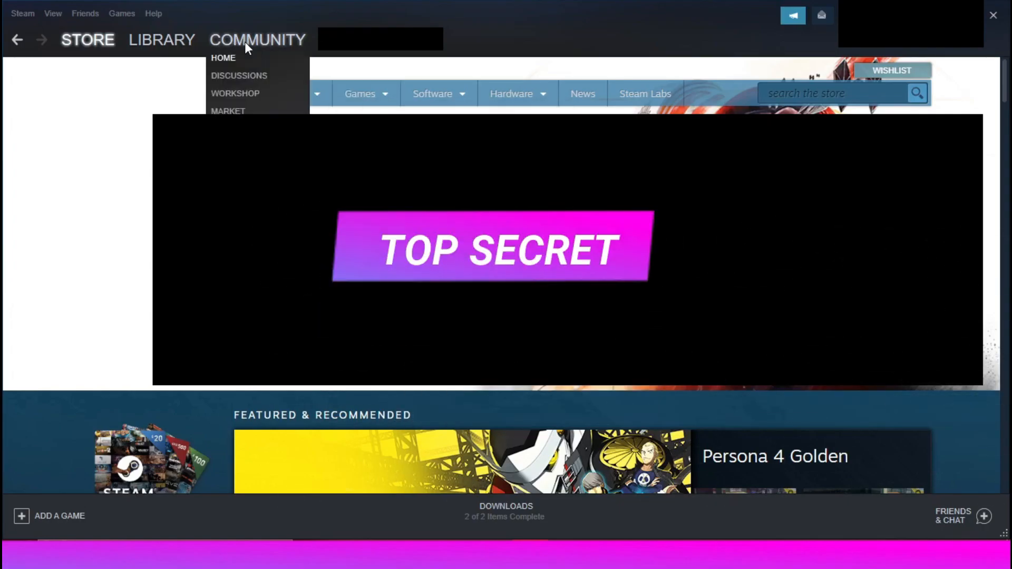
pyautogui.click(241, 90)
pyautogui.scroll(-5, 963, 286)
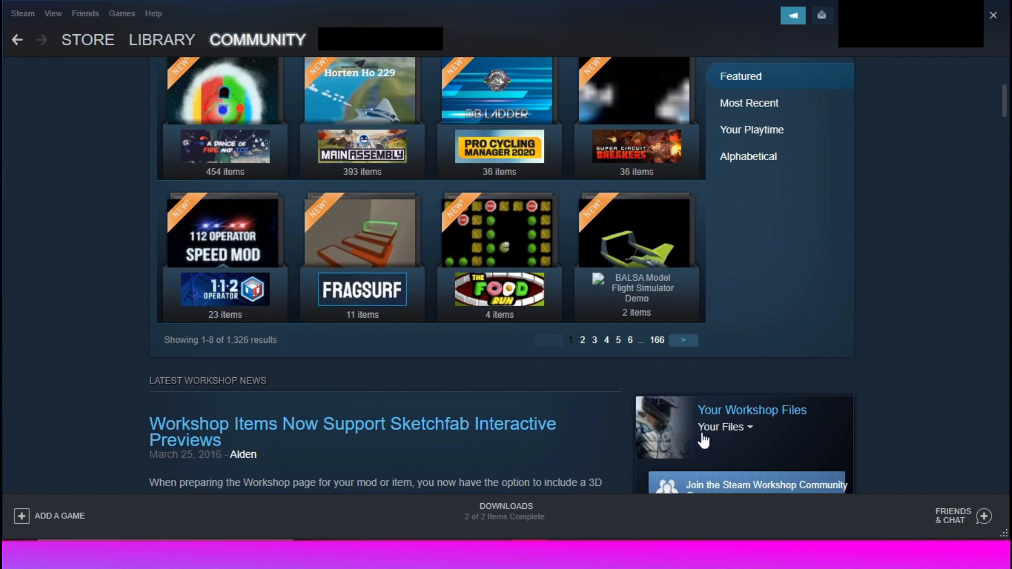
pyautogui.click(722, 428)
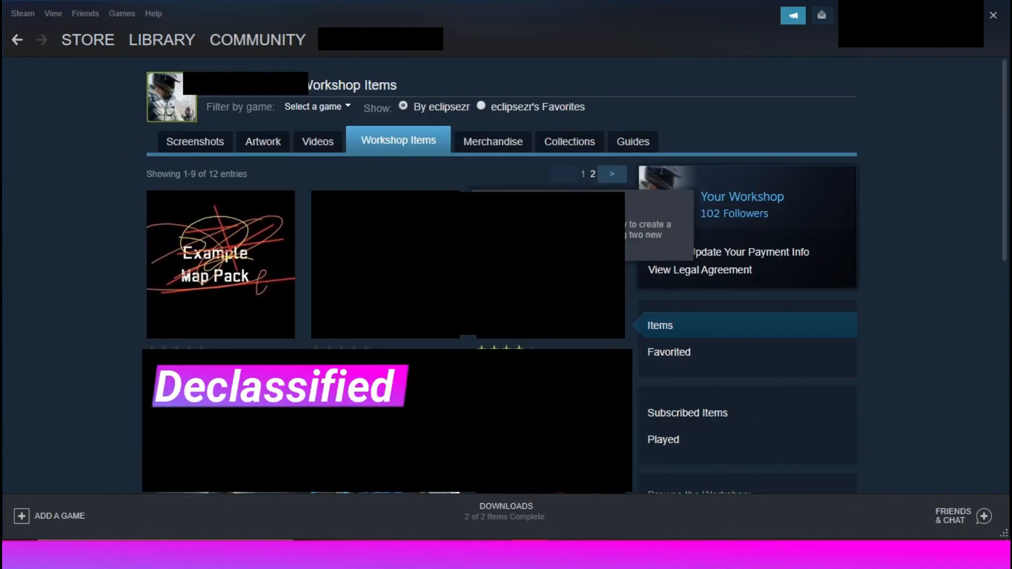
pyautogui.click(250, 299)
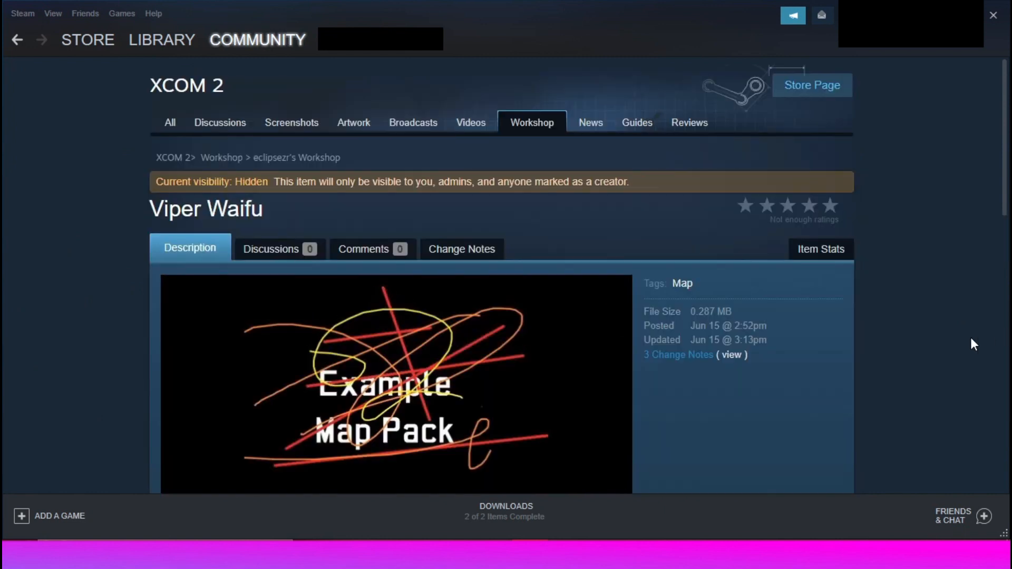
# Step: Review the Viper Waifu item's Workshop page and open the visibility options in its owner controls
pyautogui.scroll(-6, 969, 336)
pyautogui.scroll(-2, 965, 339)
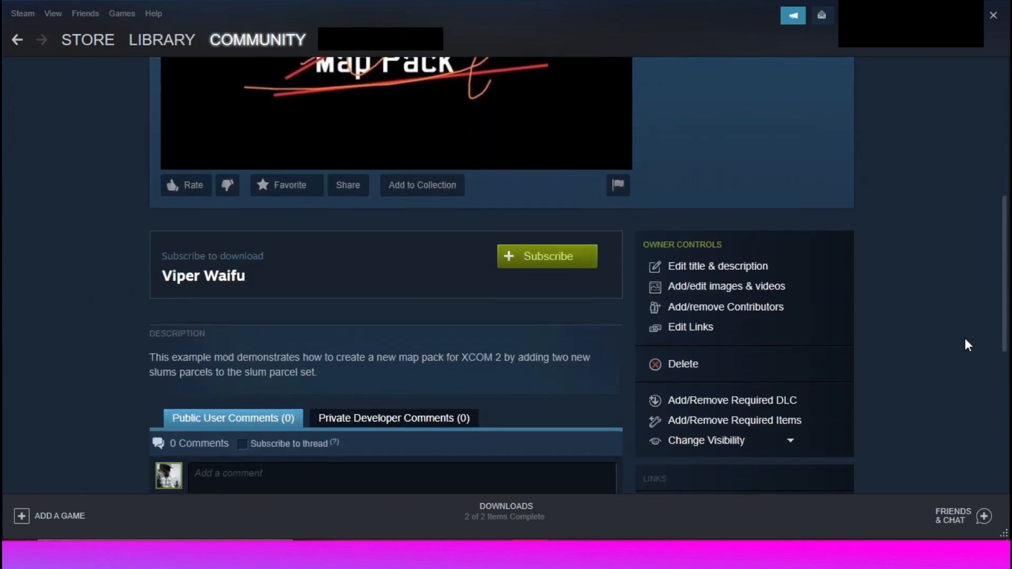
pyautogui.scroll(4, 830, 258)
pyautogui.scroll(-4, 829, 267)
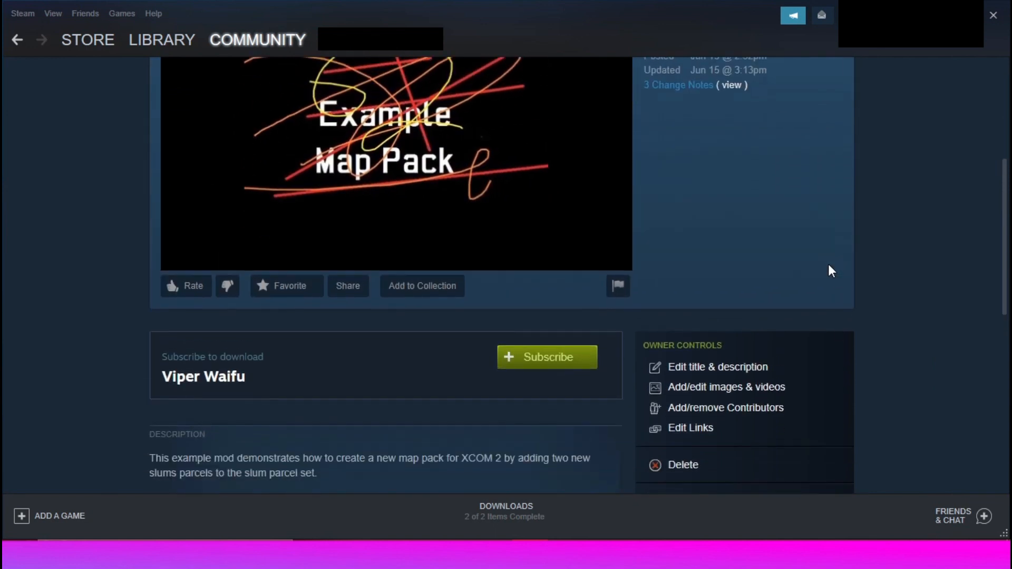
pyautogui.click(741, 441)
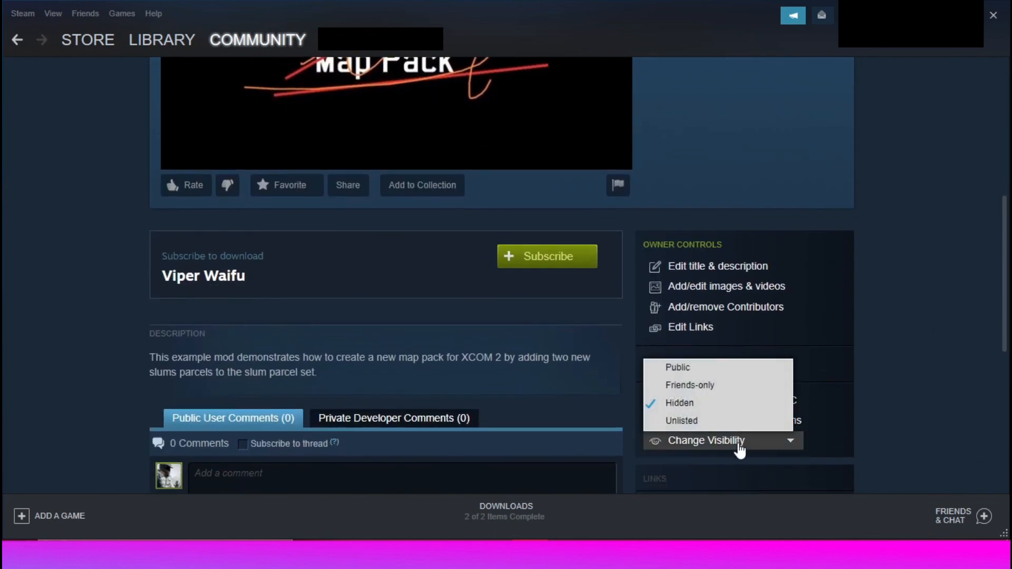